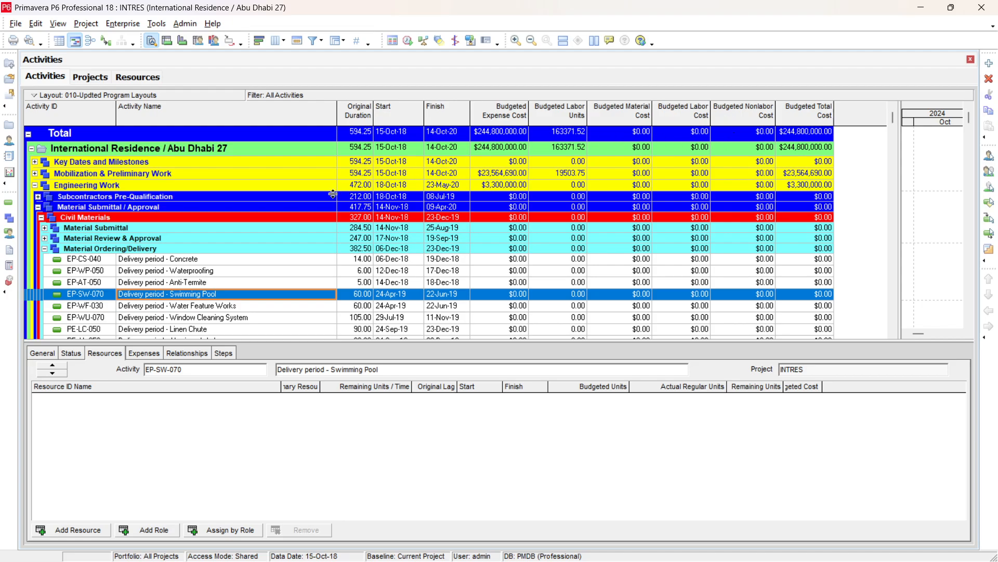
- Expand Construction Works, its Substructure branch and the Lift Pit Area to list the activities inside
scroll(333, 195, down, 4)
scroll(838, 242, down, 1)
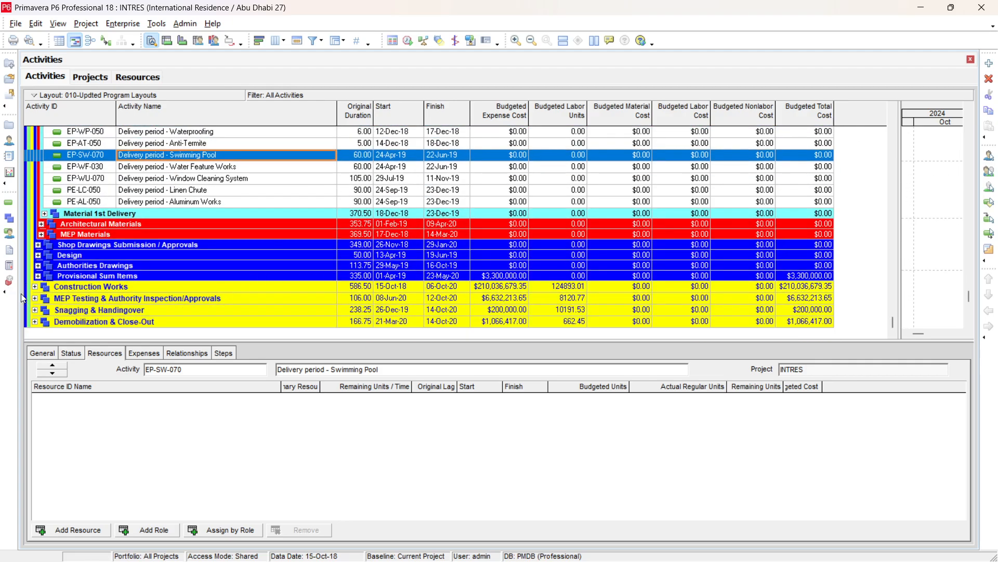
click(35, 287)
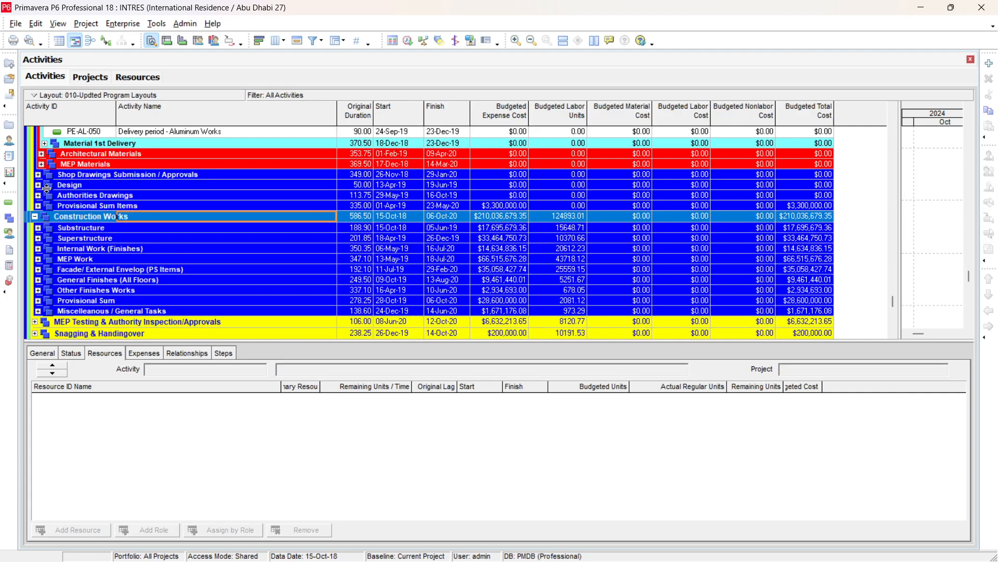
scroll(39, 208, down, 1)
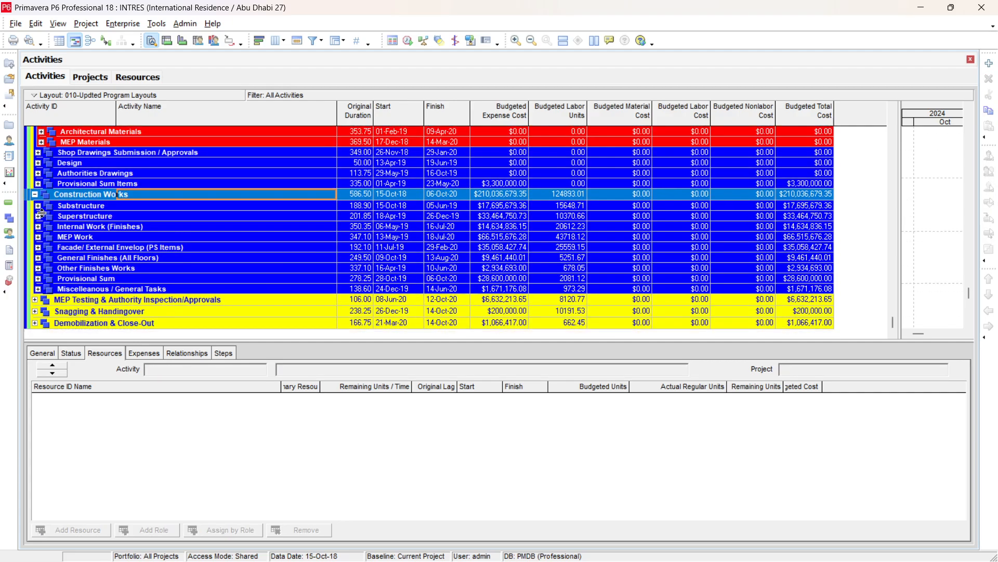
click(38, 206)
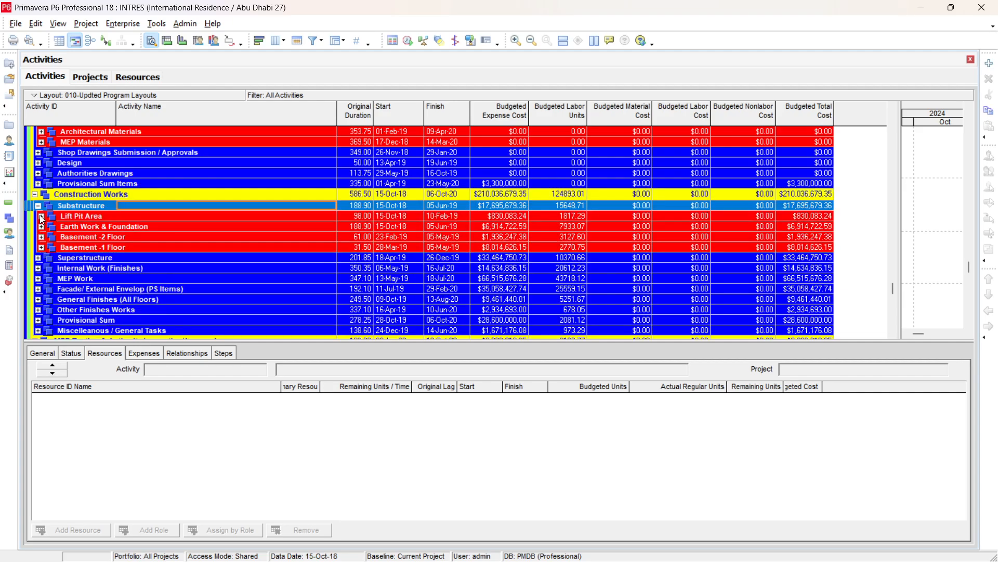
click(41, 217)
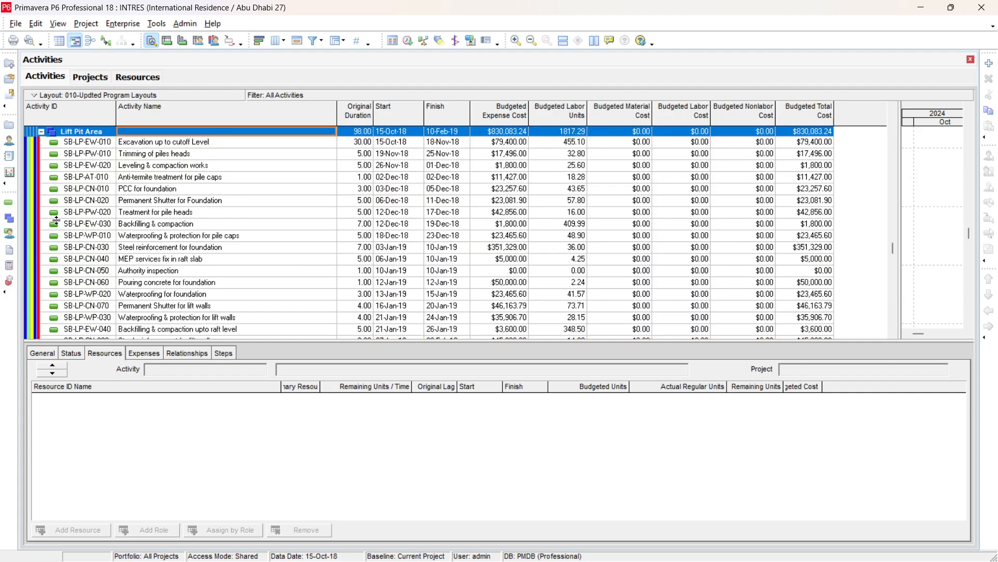
- Inspect the assigned resources and expenses of the activities Excavation up to cutoff Level and Waterproofing & protection for pile caps
click(181, 143)
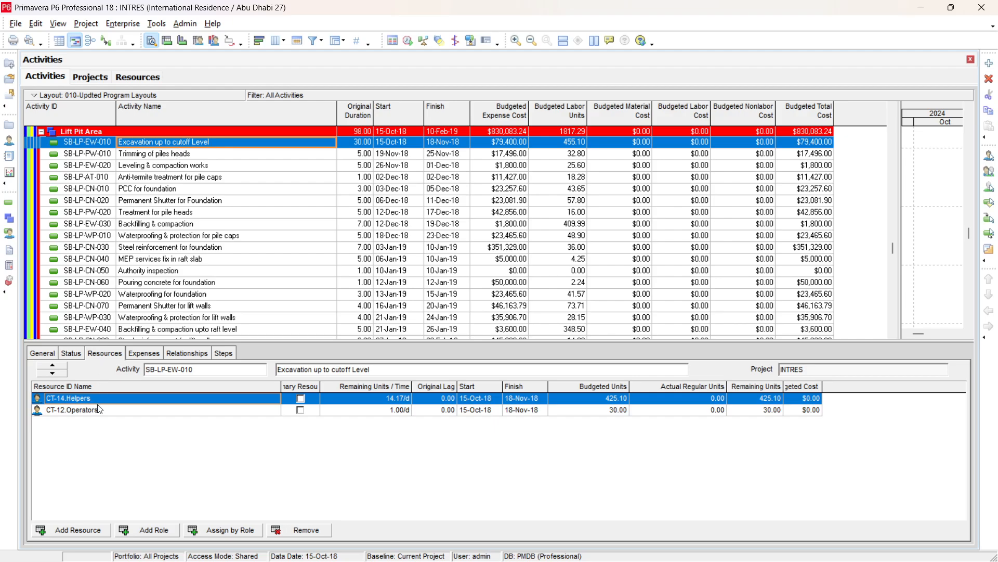
click(146, 353)
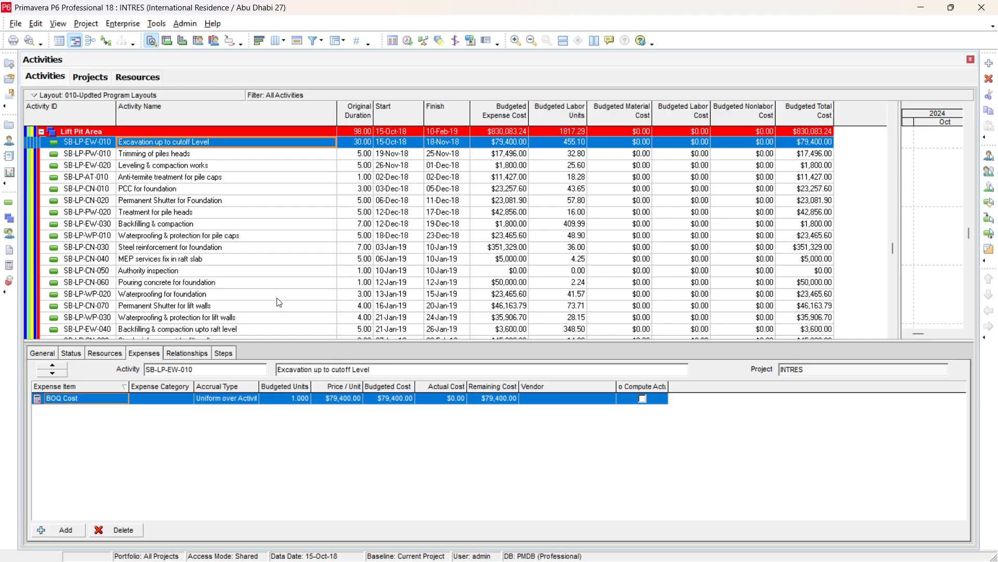
click(183, 237)
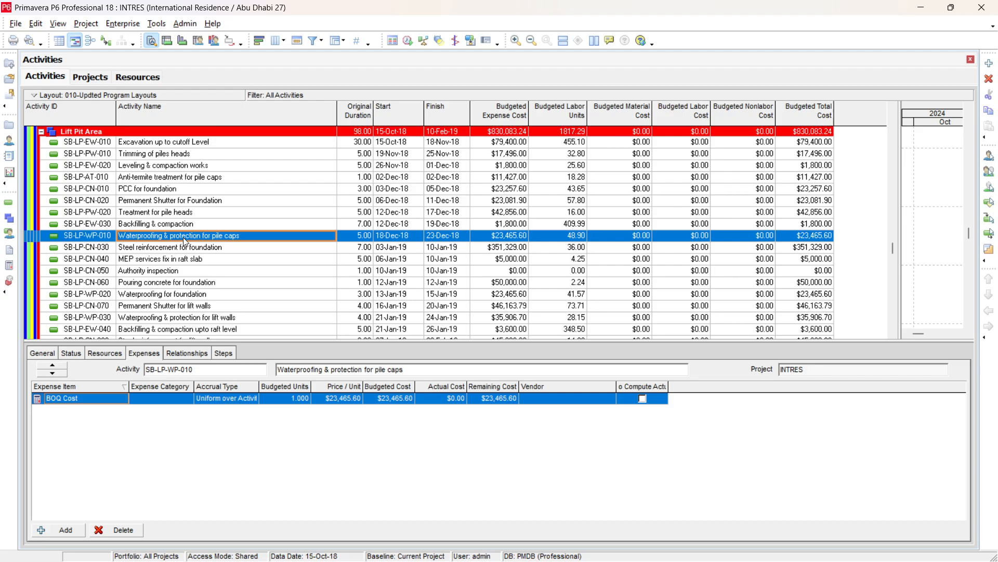
click(99, 353)
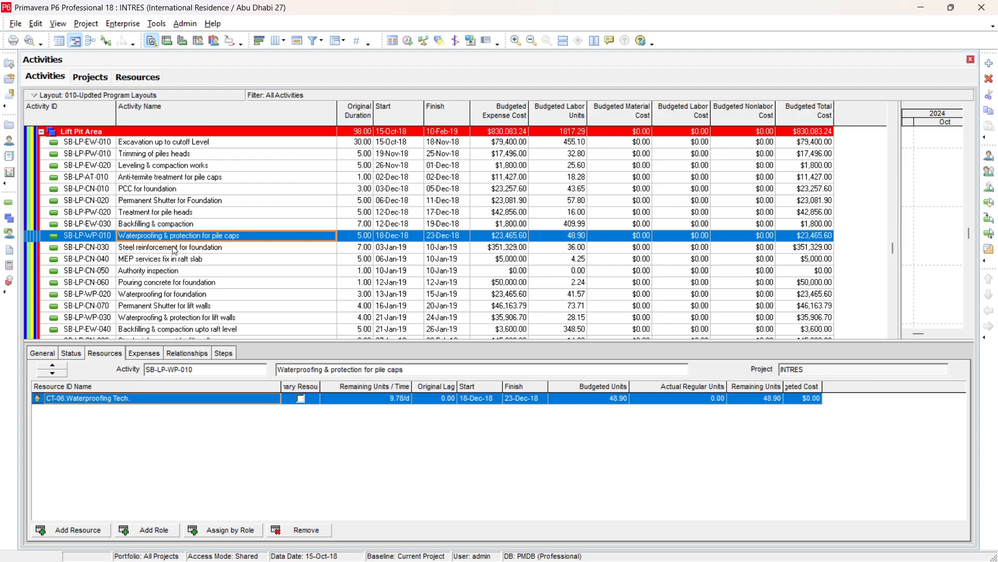
- Review the budgeted cost and labor unit totals at project level and the labor units of activity EP-AT-050
scroll(279, 238, up, 6)
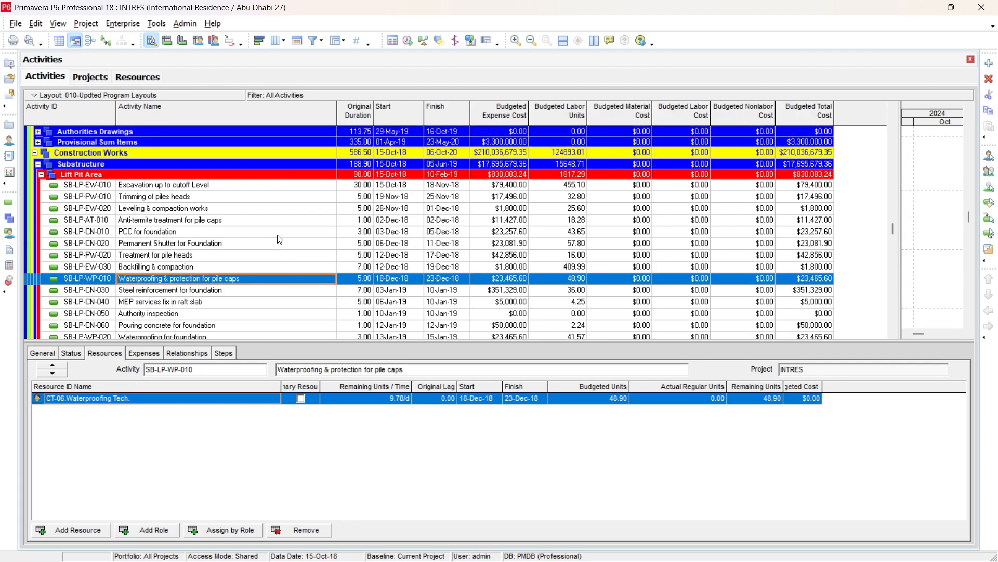
scroll(280, 234, up, 4)
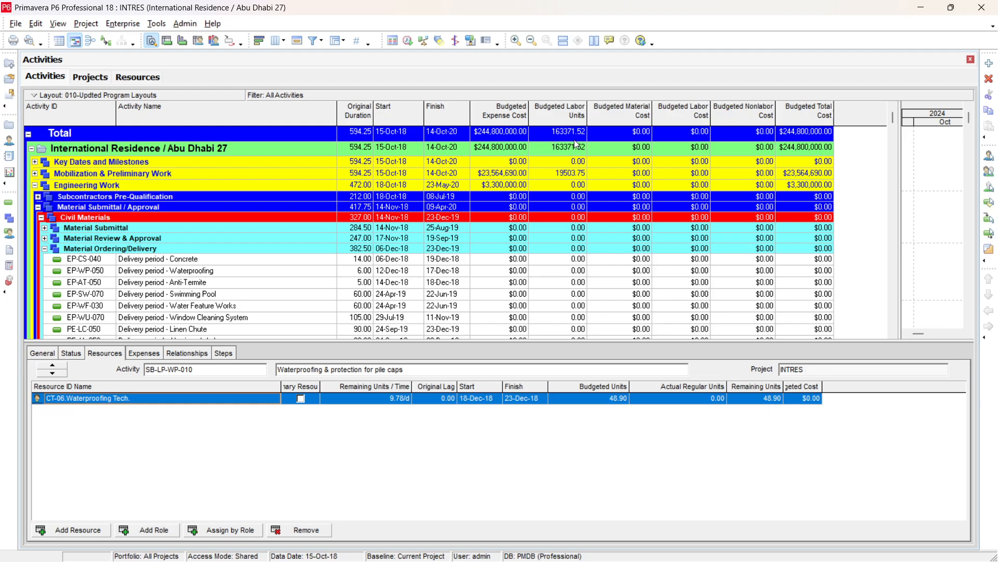
click(558, 282)
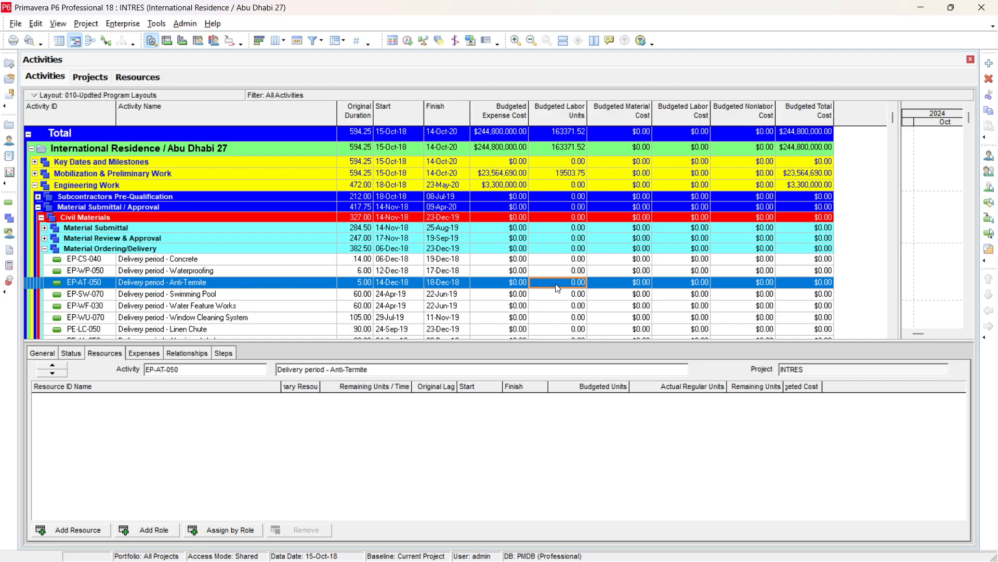
- Save a copy of the current project as a new baseline of International Residence / Abu Dhabi 27
click(93, 26)
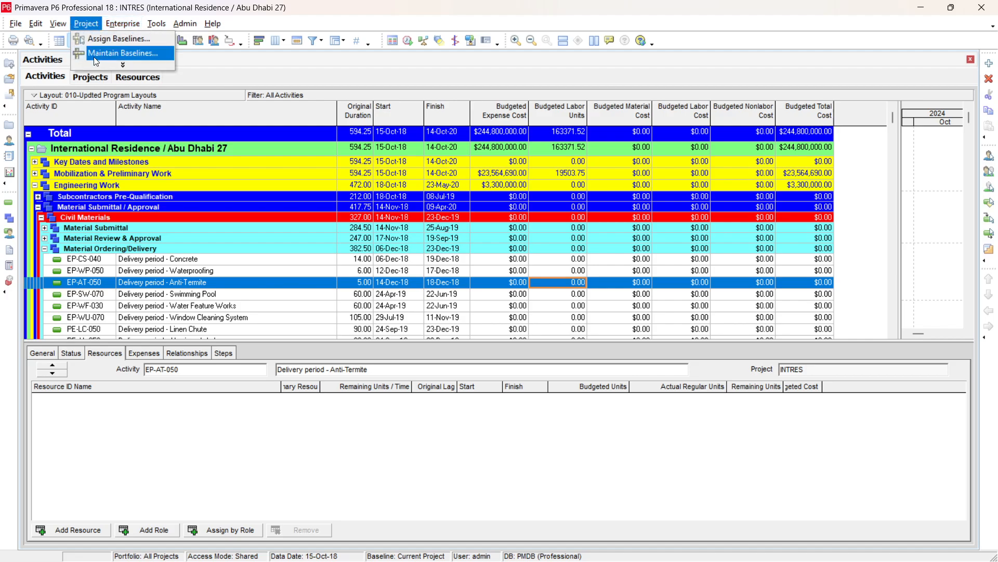
click(100, 54)
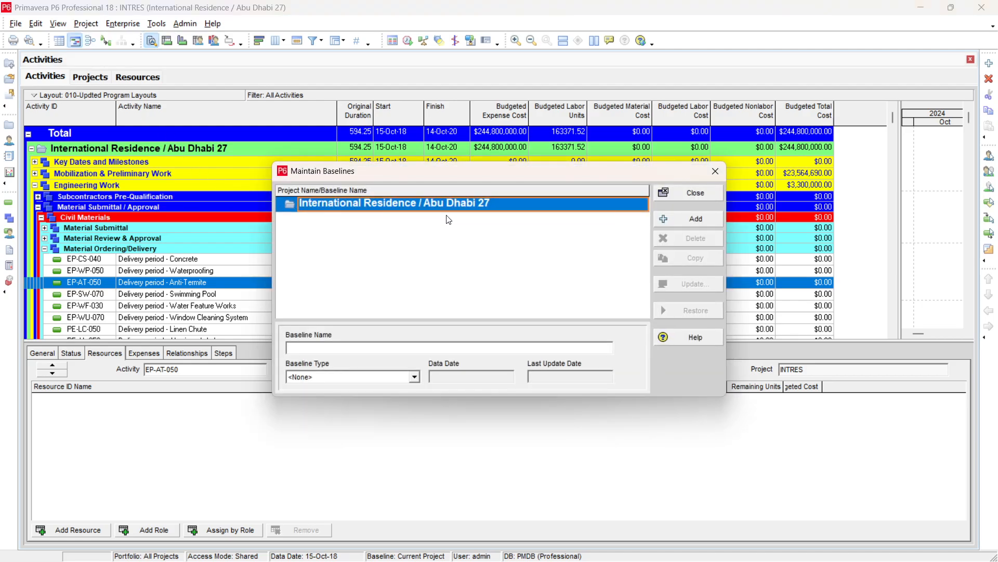
click(712, 224)
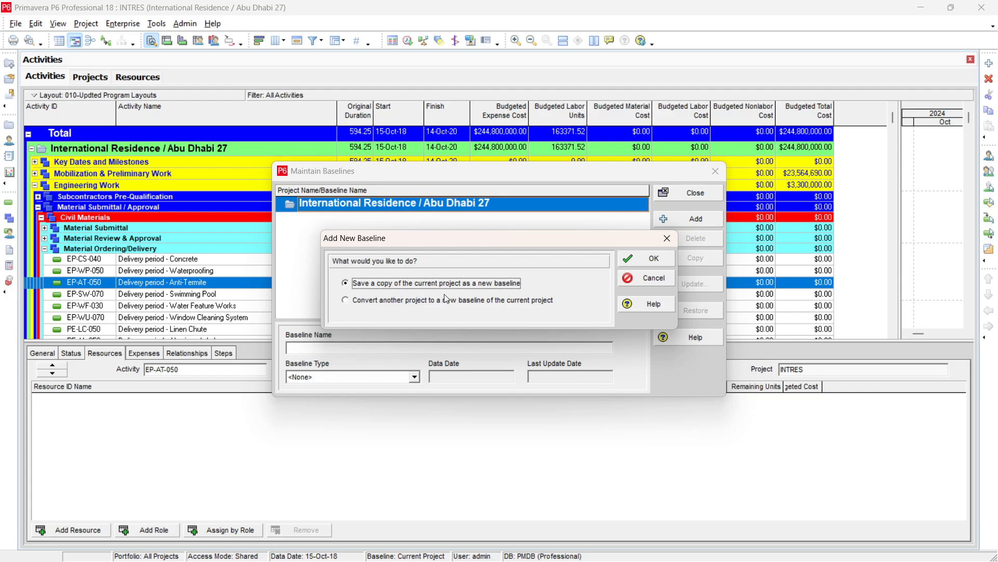
click(654, 260)
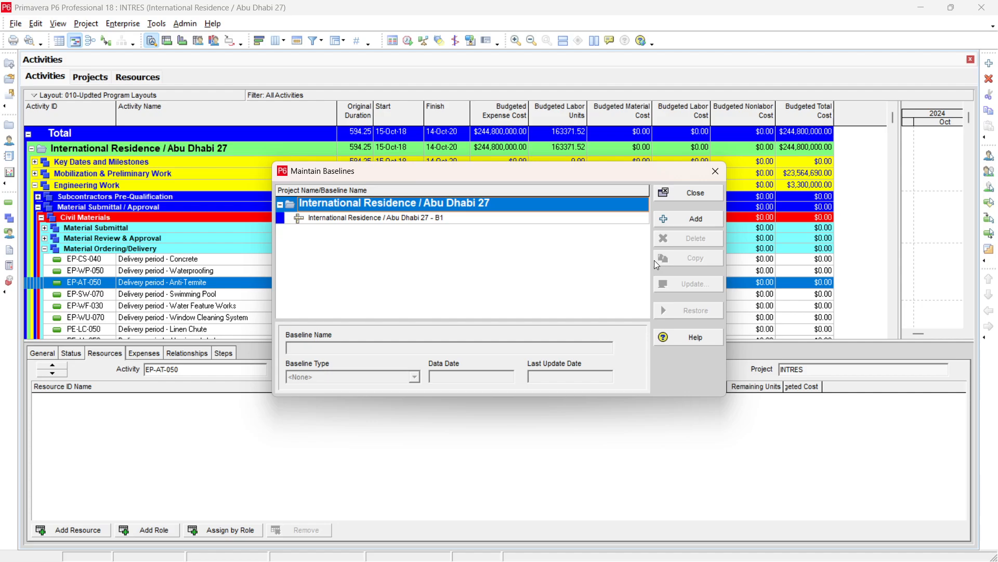
click(444, 219)
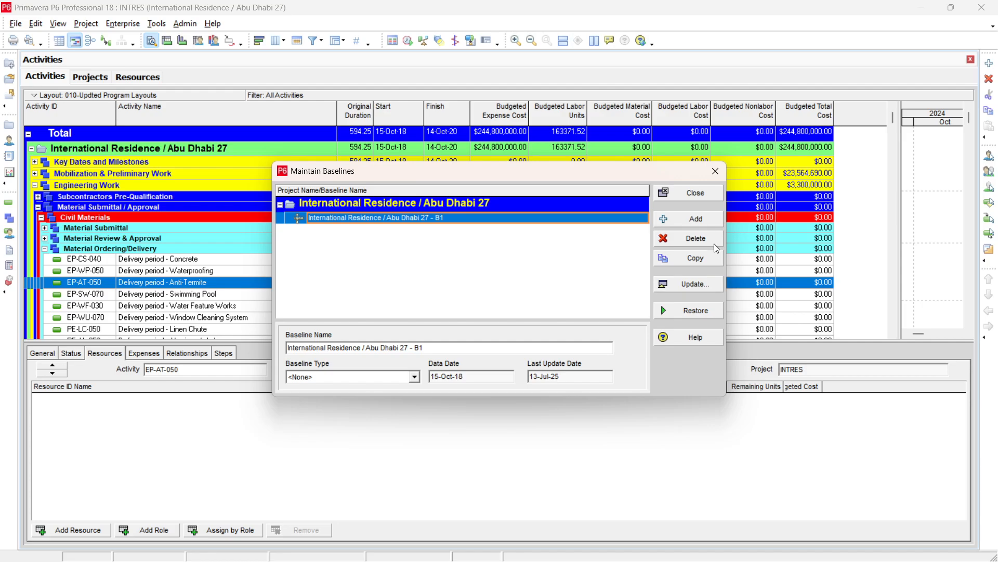
click(711, 195)
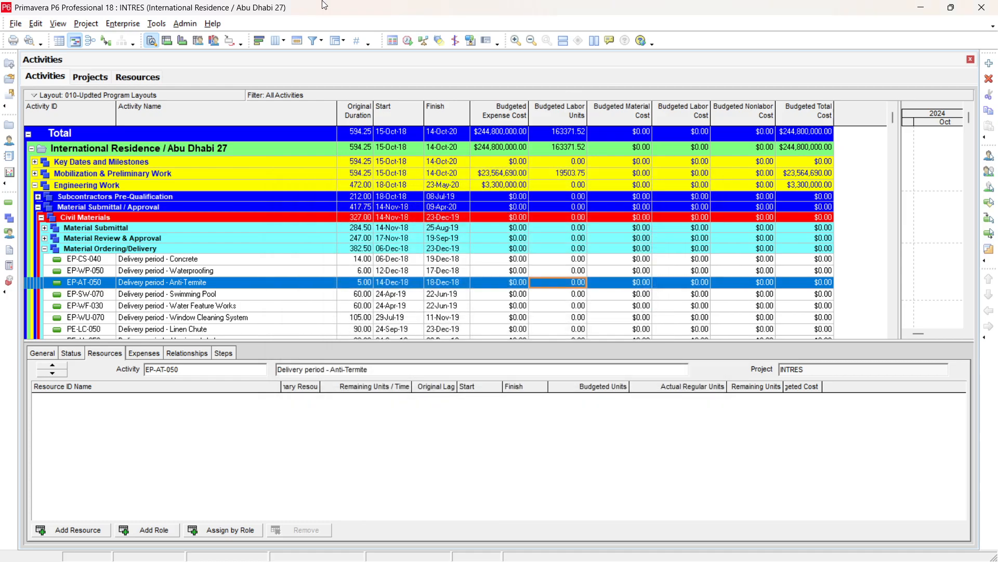
- Open the resource list and filter it to the current project's resources
click(10, 141)
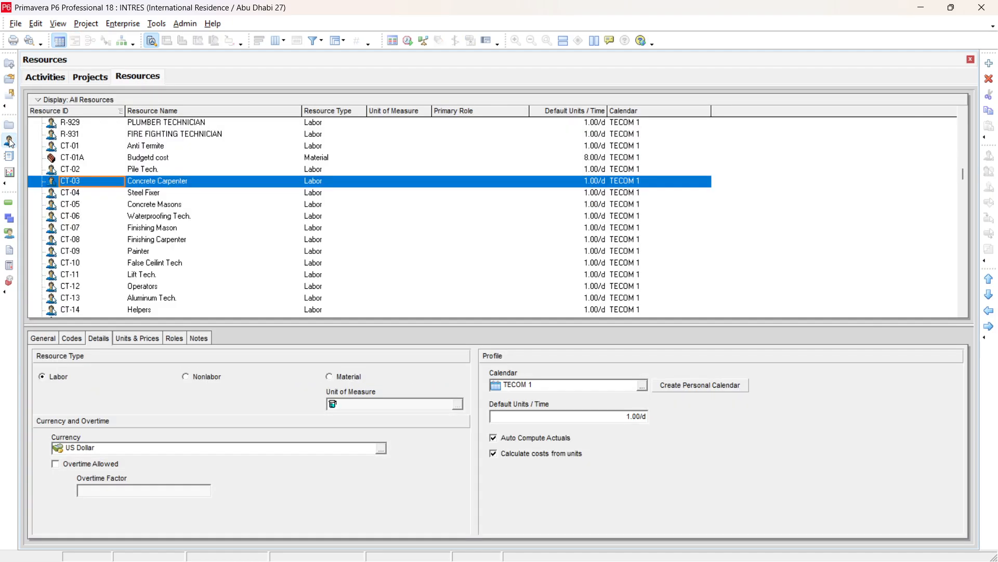
scroll(192, 250, down, 5)
scroll(185, 244, down, 2)
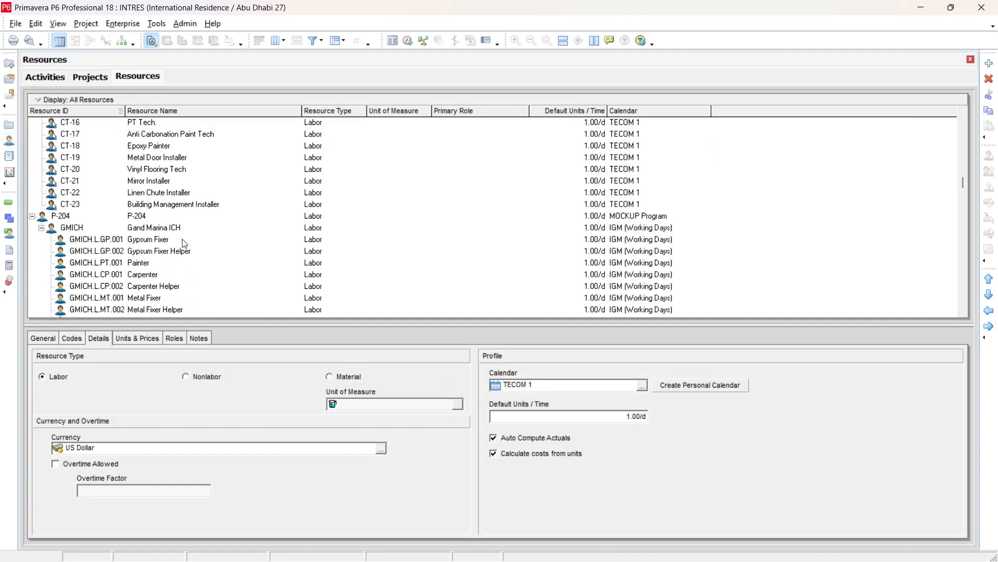
scroll(185, 245, up, 5)
click(133, 135)
scroll(133, 145, up, 1)
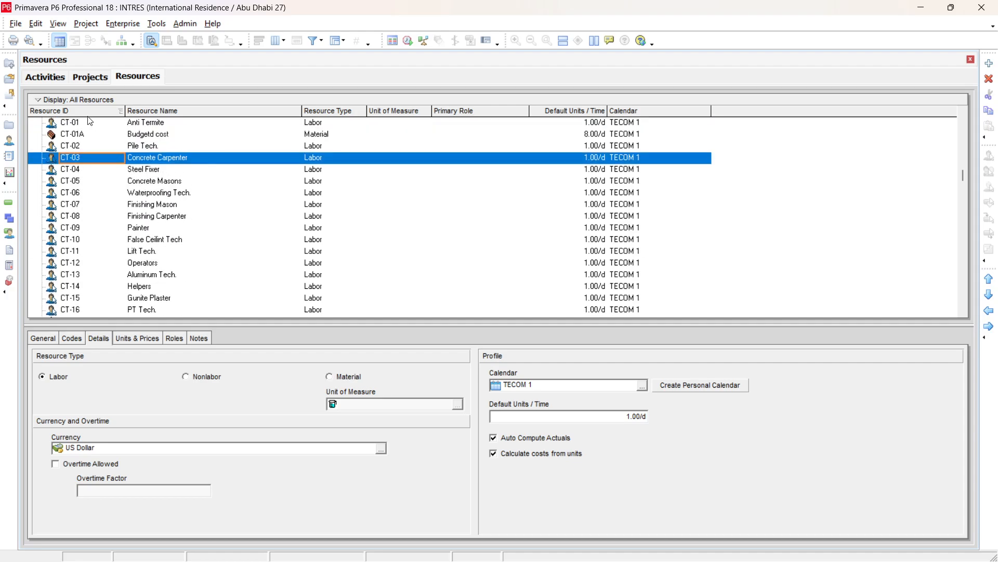
click(74, 101)
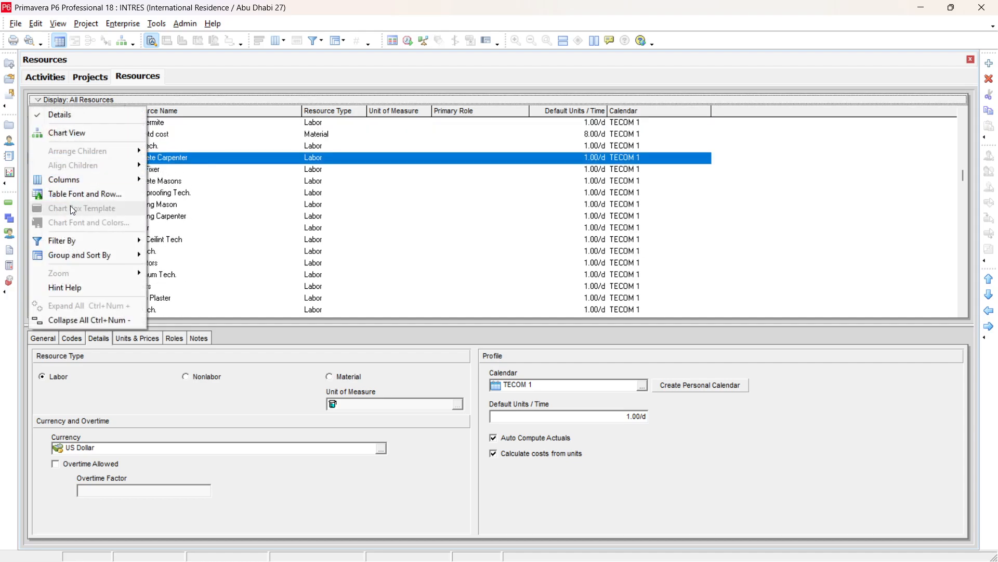
mouse_move(65, 241)
click(233, 268)
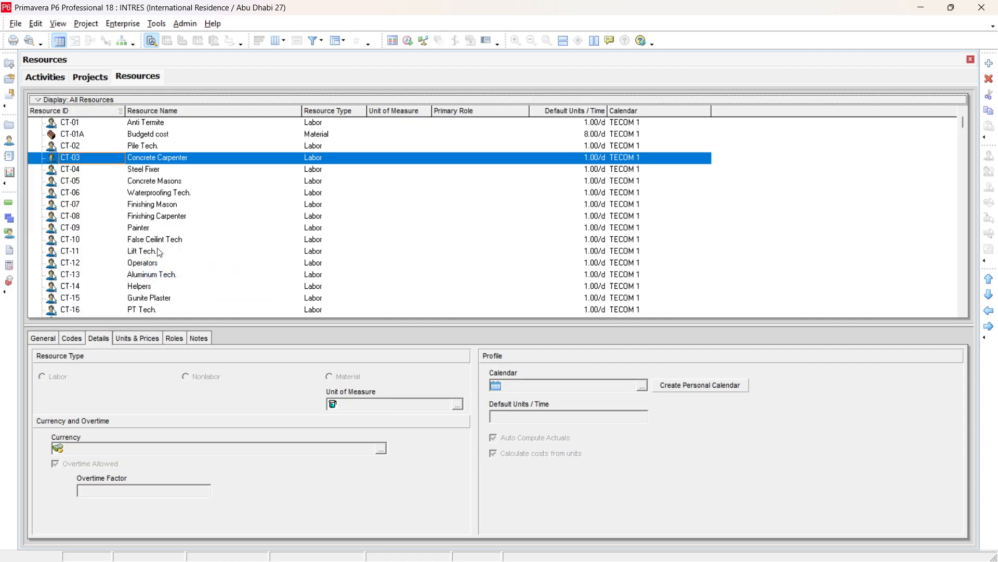
- Look through the project's resources and select the last one, CT-23 Building Management Installer
click(123, 279)
scroll(123, 284, down, 4)
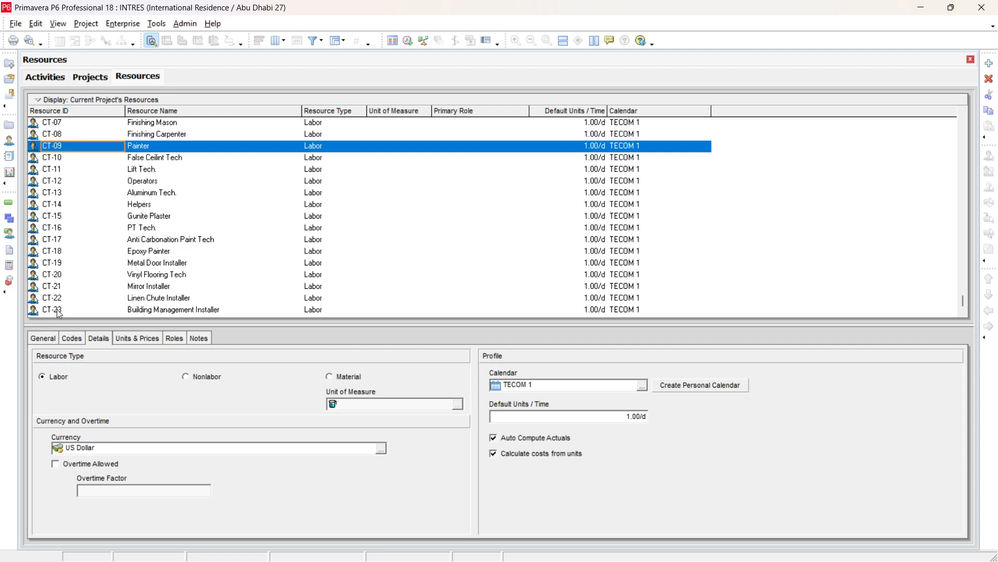
click(64, 310)
scroll(123, 290, up, 4)
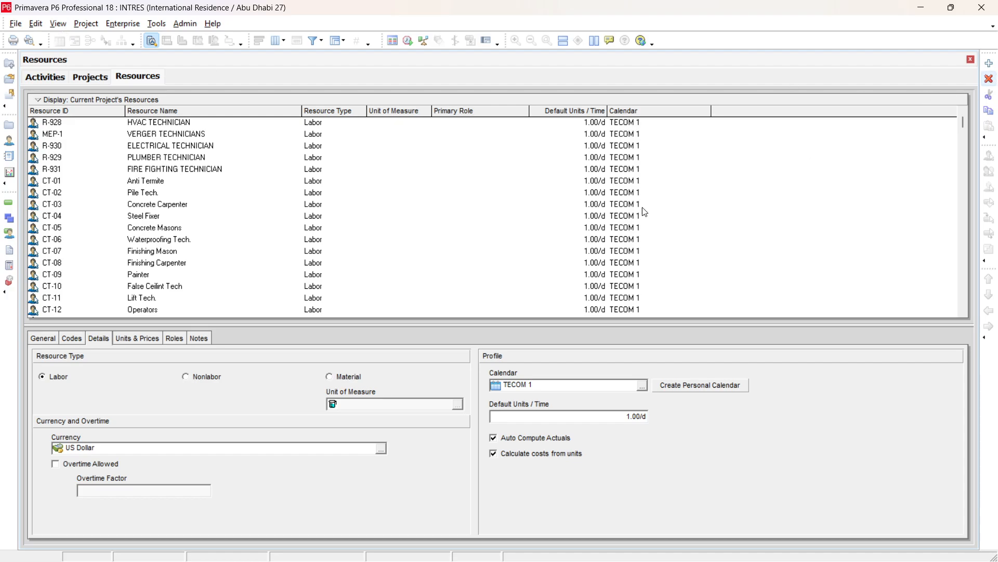
scroll(99, 274, down, 4)
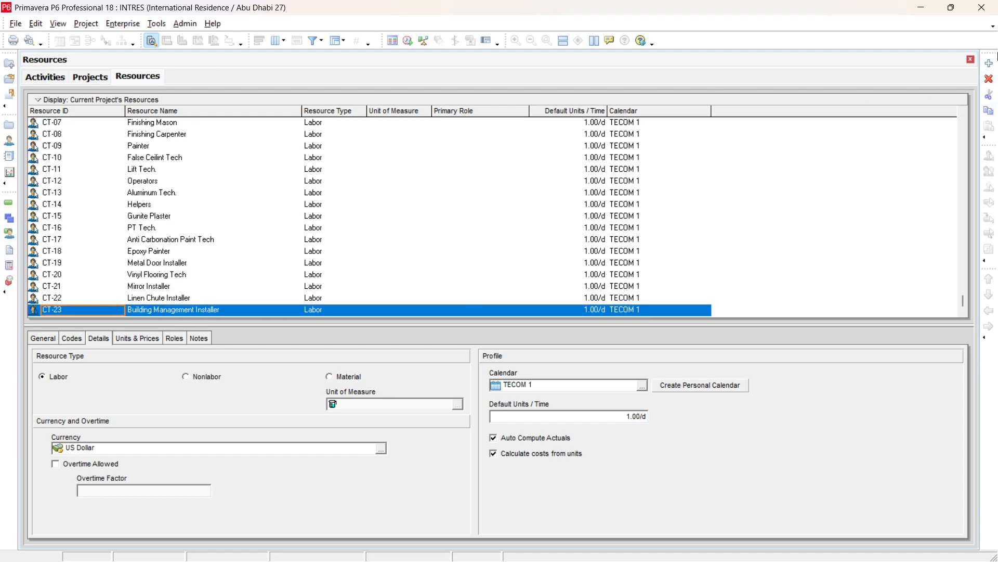
- Add a new resource with ID CT-24 and name BoQ Cost, accepting the switch to displaying all resources
click(990, 64)
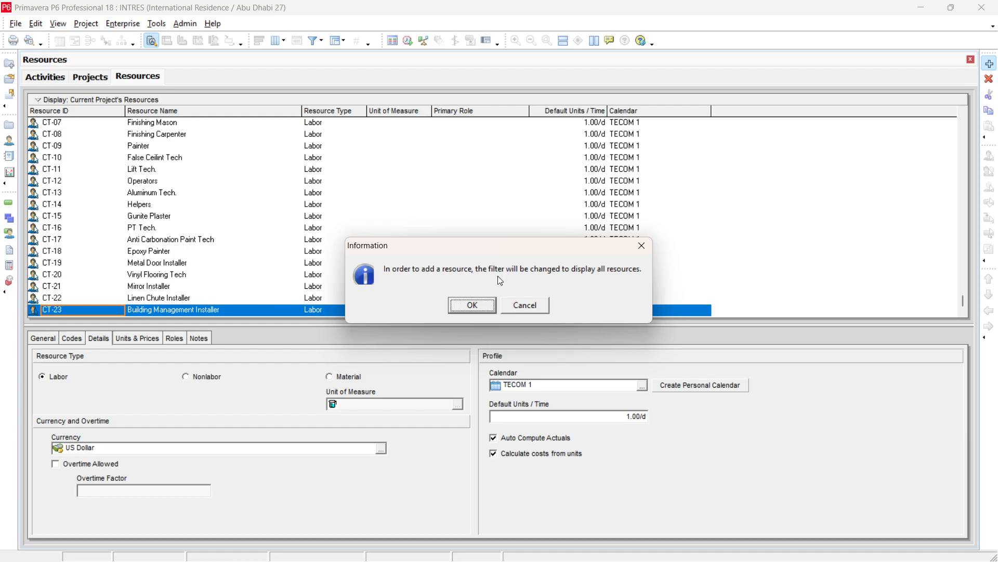
click(473, 305)
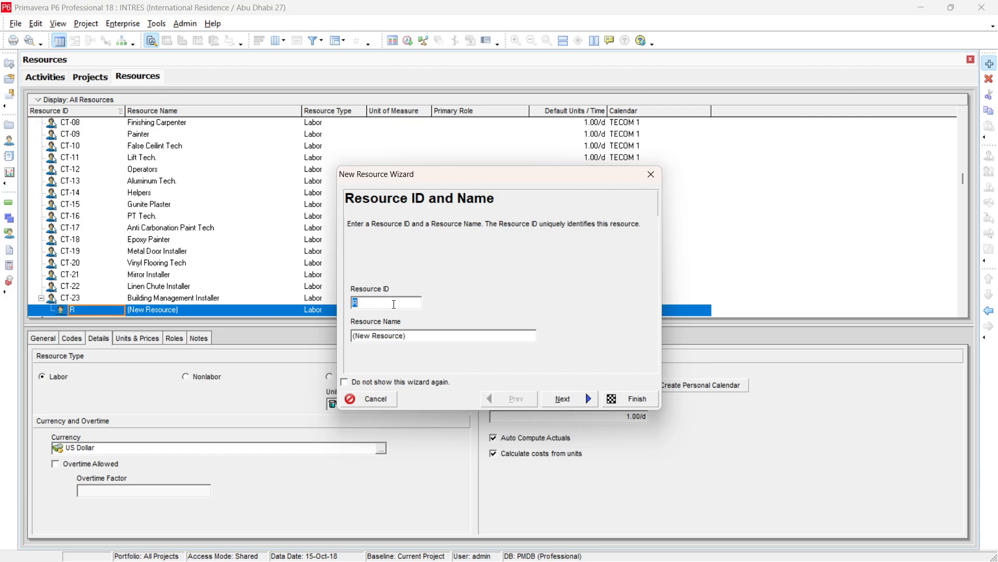
text(c)
key(BackSpace)
text(CT-24)
key(Tab)
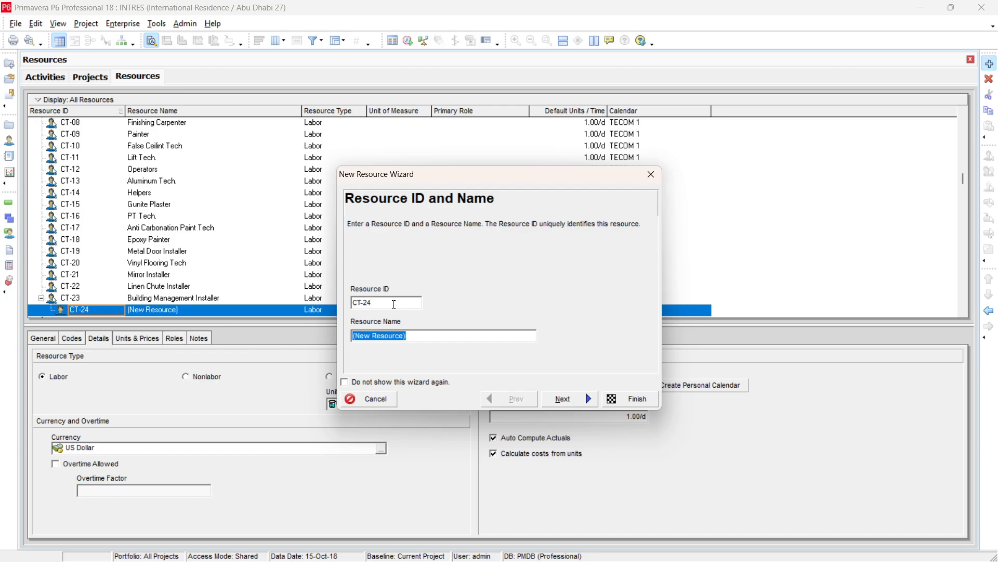
text(BoQ Cost)
click(575, 401)
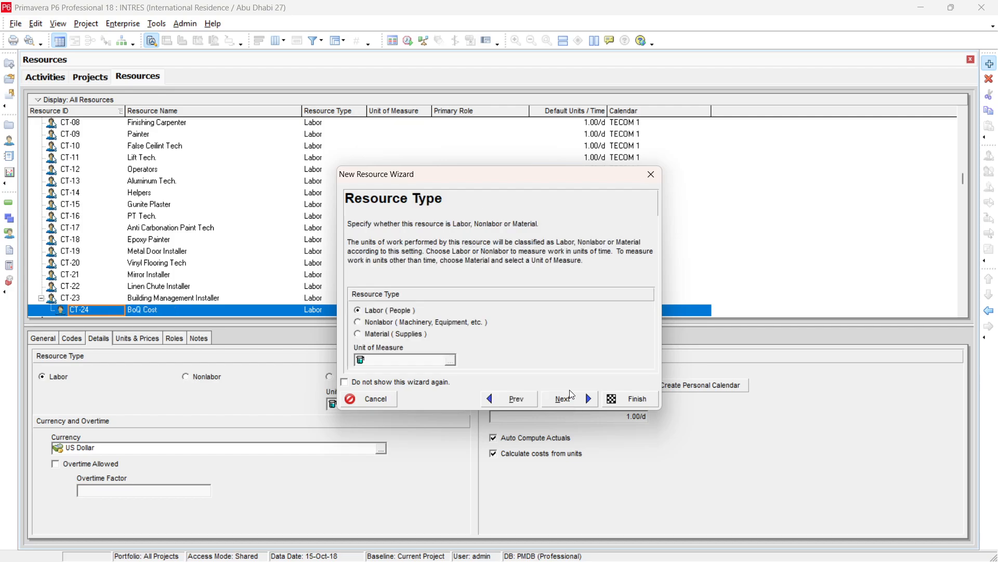
- Set the new resource's type to Material (Supplies) and continue to its units and prices
drag(460, 178, 455, 100)
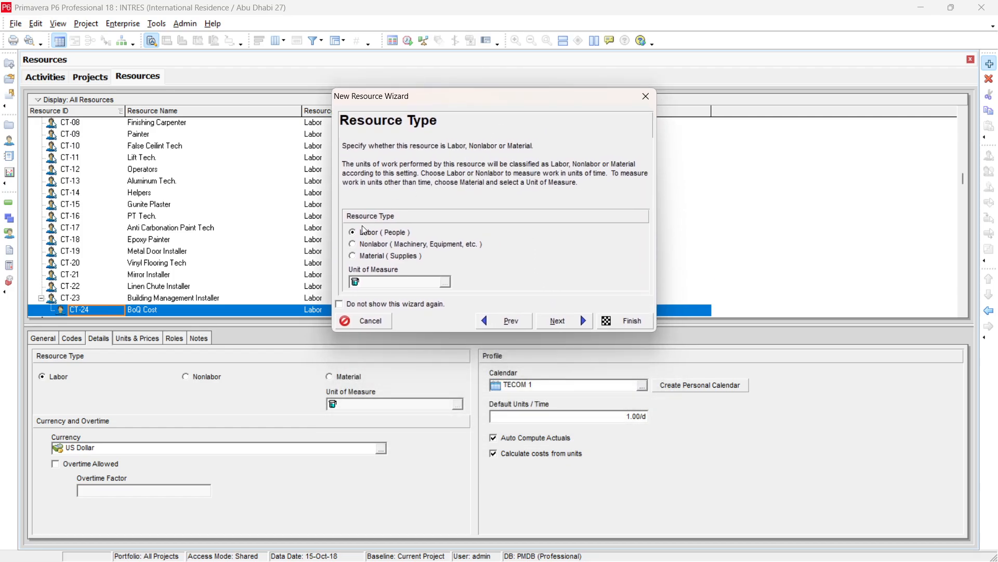
click(366, 258)
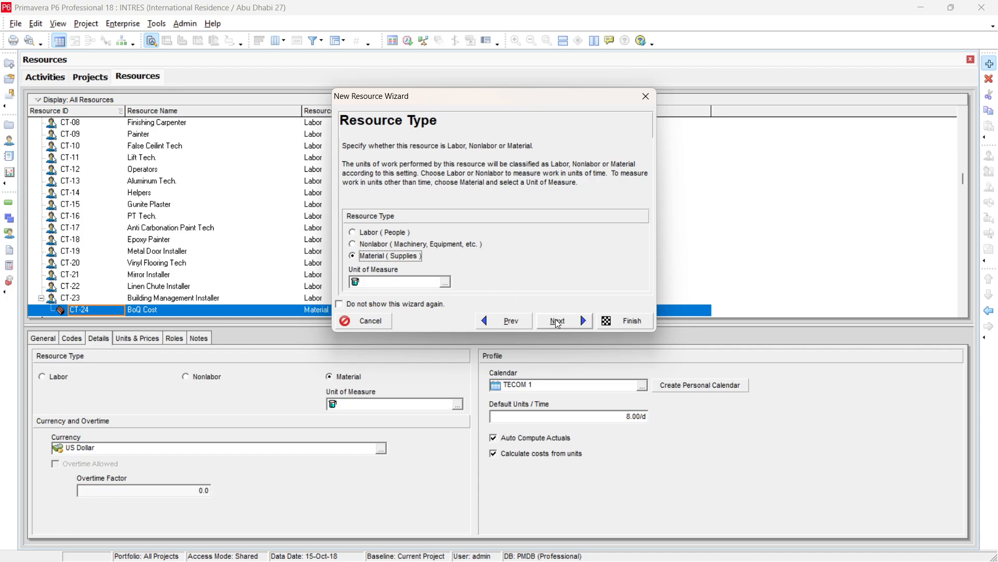
click(558, 323)
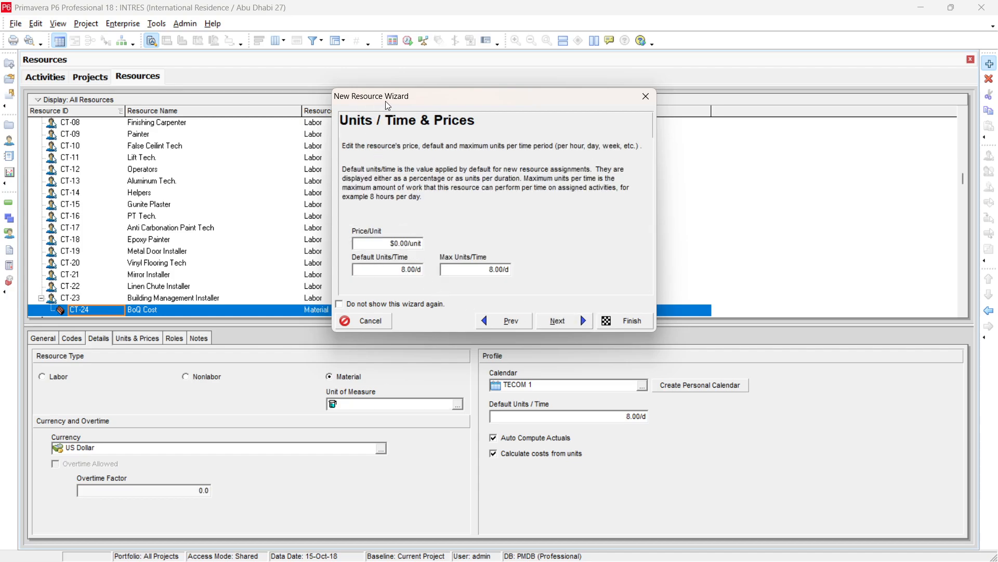
- Set the BoQ Cost resource's price per unit to 1 and continue to its phone and e-mail details
mouse_move(387, 102)
mouse_down()
mouse_move(391, 123)
mouse_move(381, 109)
mouse_up()
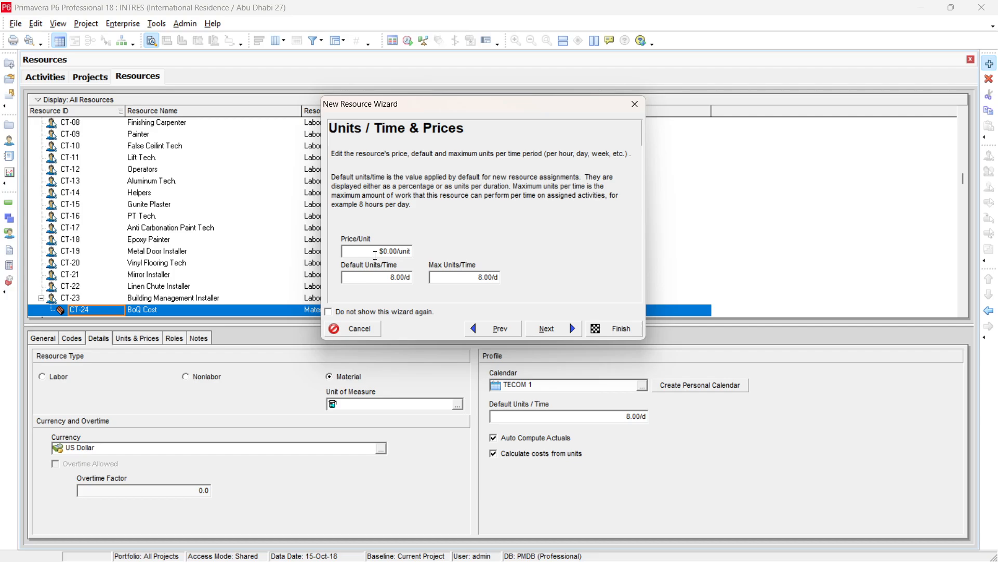
click(384, 251)
drag(347, 250, 351, 251)
text(1)
click(545, 333)
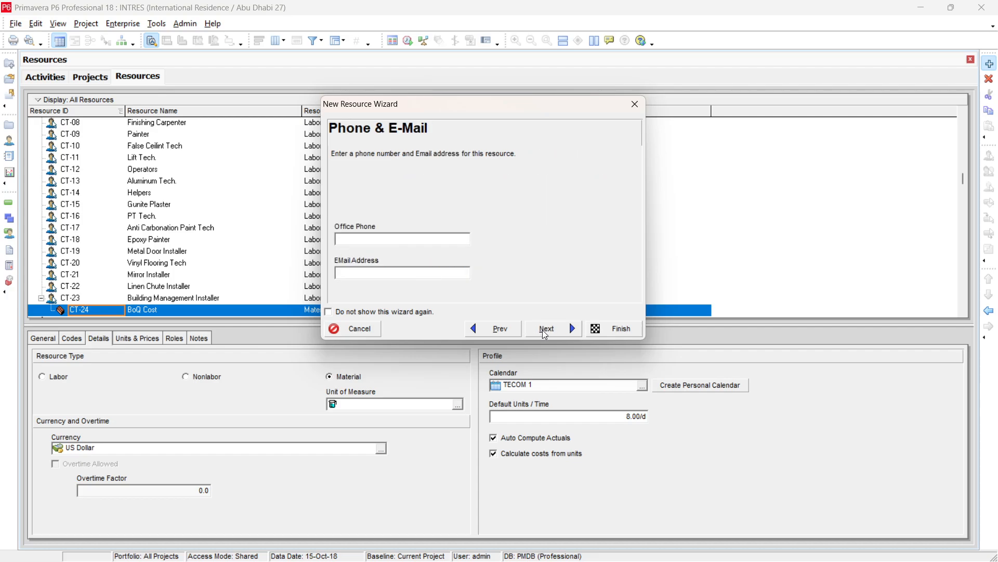
- Finish creating the BoQ Cost resource and outdent it to the same level as CT-23
click(611, 332)
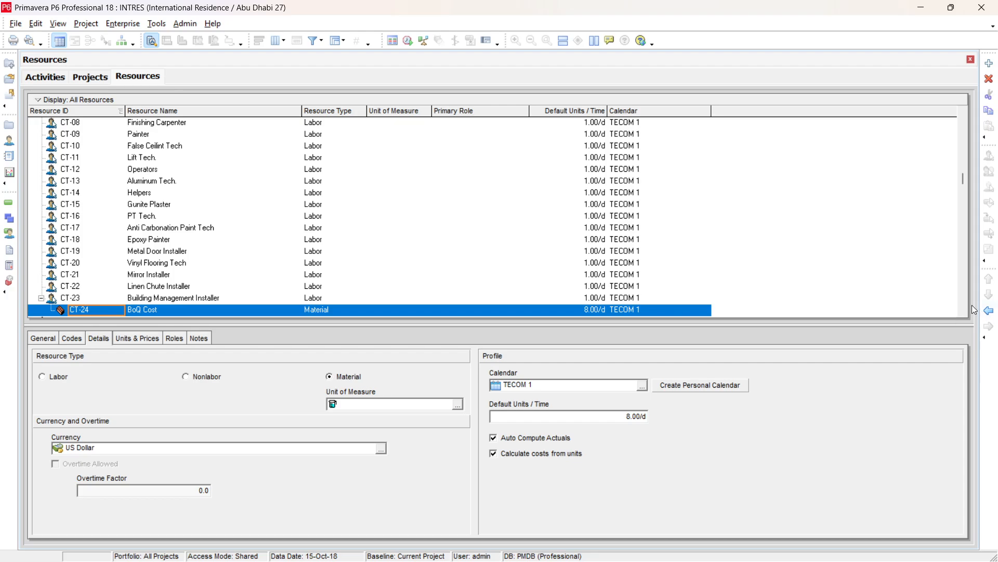
scroll(959, 314, down, 2)
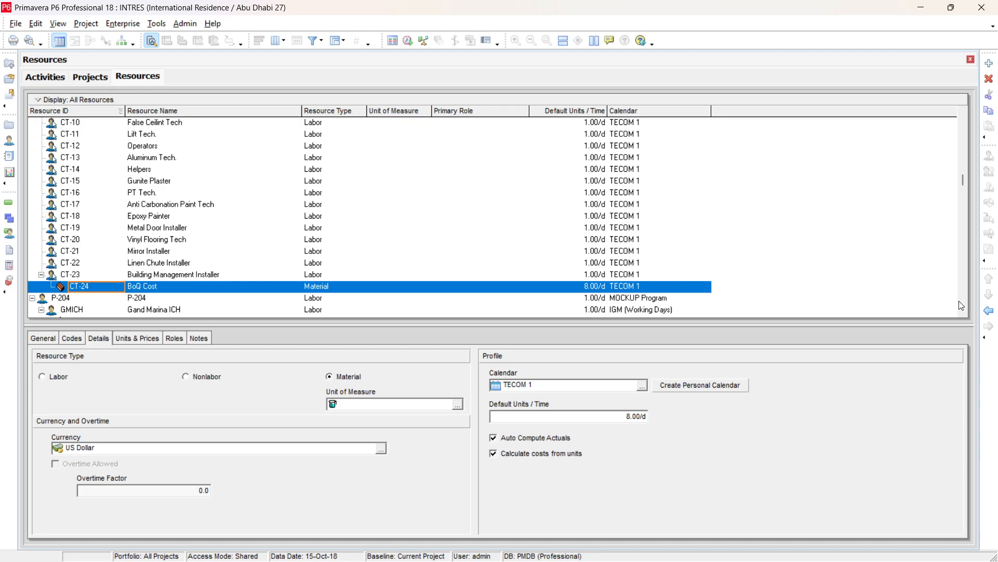
click(990, 312)
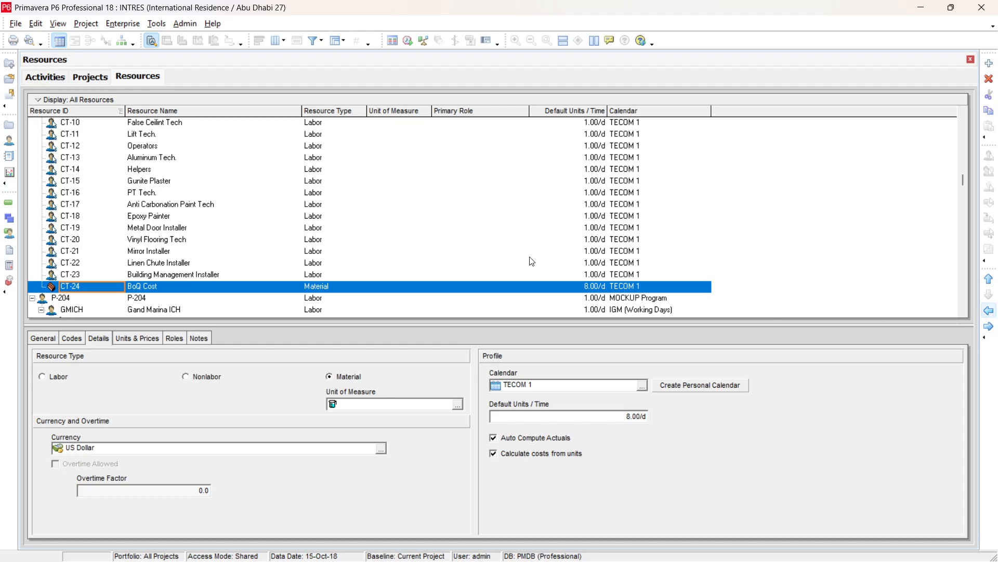
scroll(243, 245, up, 1)
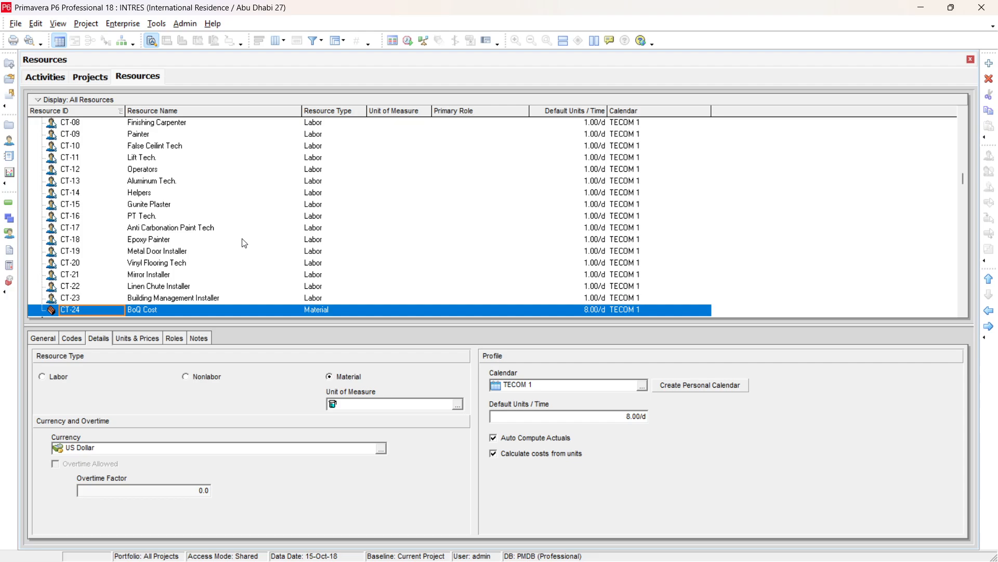
scroll(245, 243, down, 2)
scroll(243, 242, up, 2)
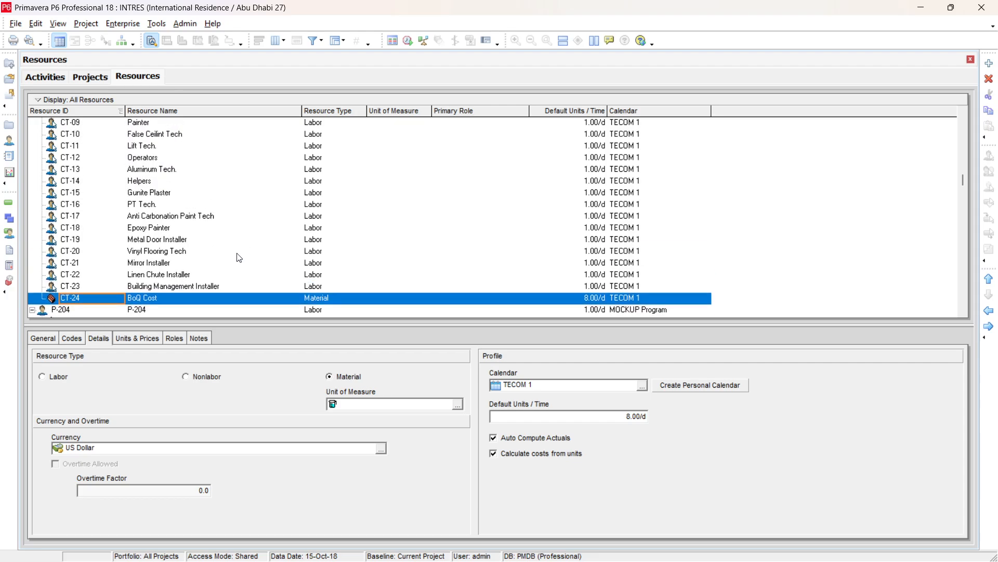
- Turn off cost calculation from units for the BoQ Cost resource and check its general details, codes and standard rate
click(157, 290)
click(153, 300)
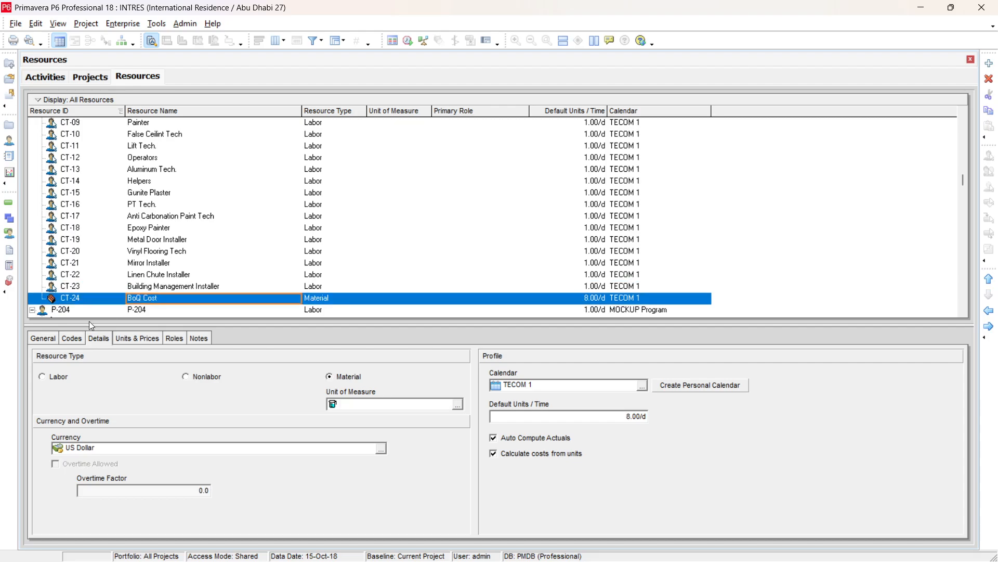
click(40, 341)
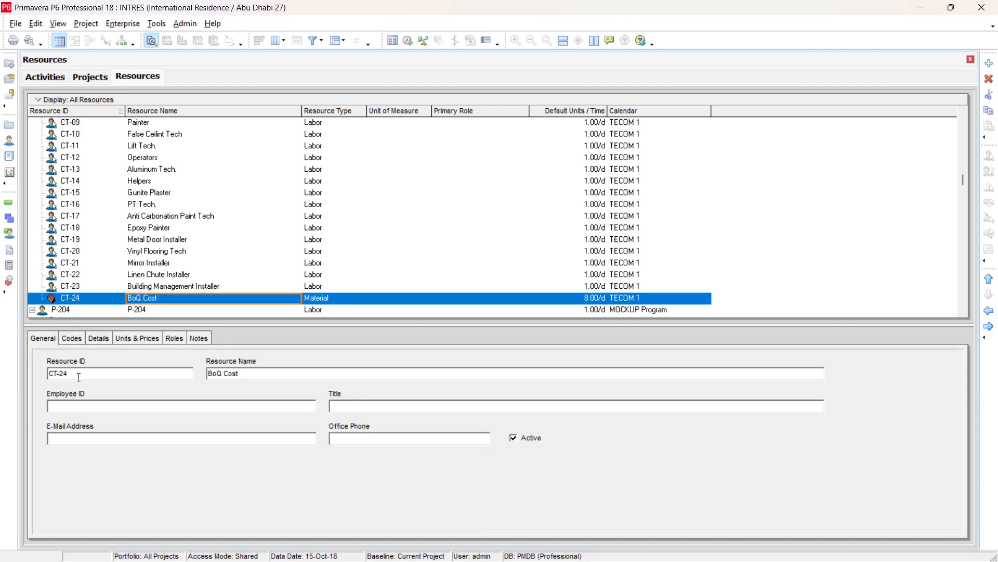
click(123, 408)
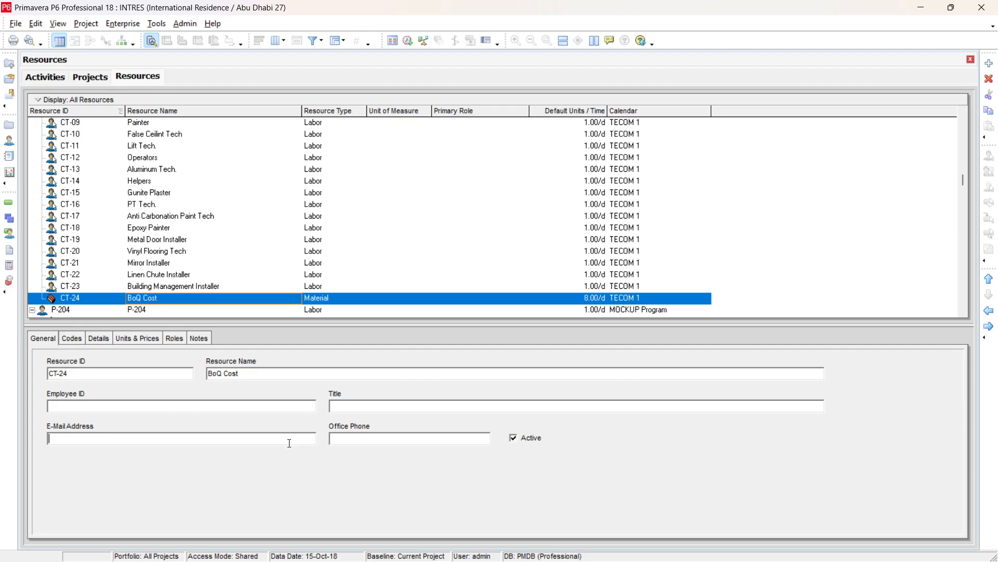
click(67, 337)
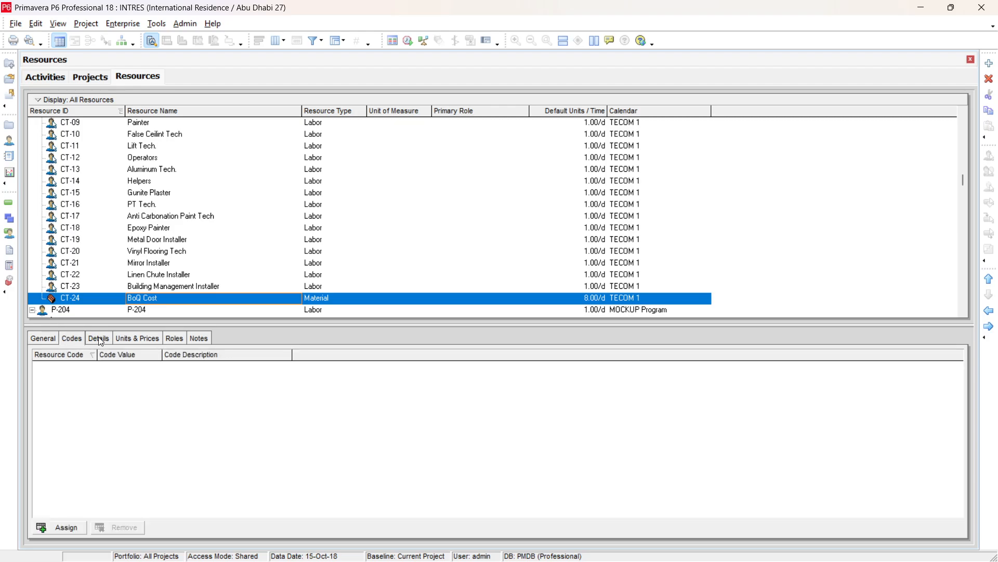
click(100, 339)
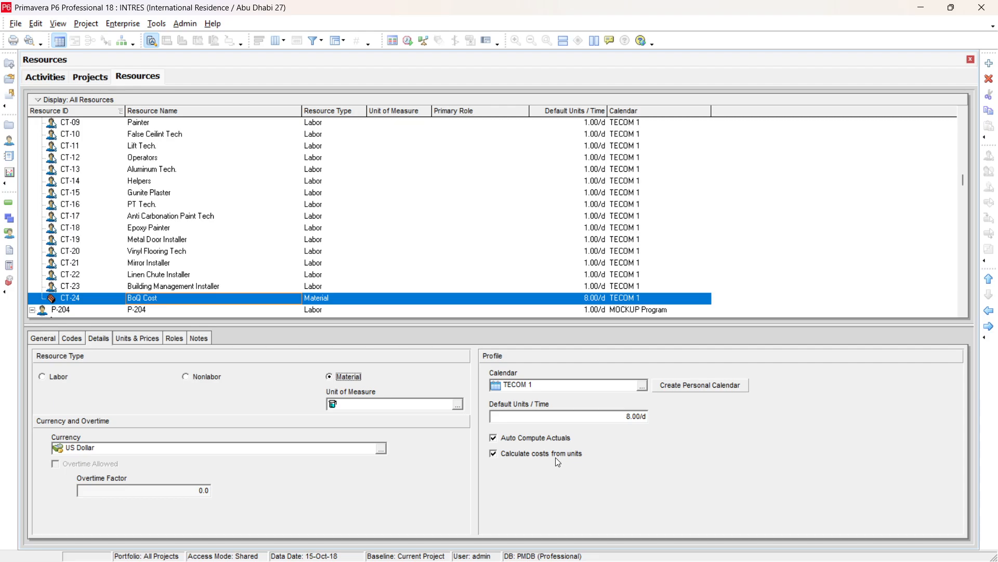
click(494, 454)
click(78, 338)
click(148, 339)
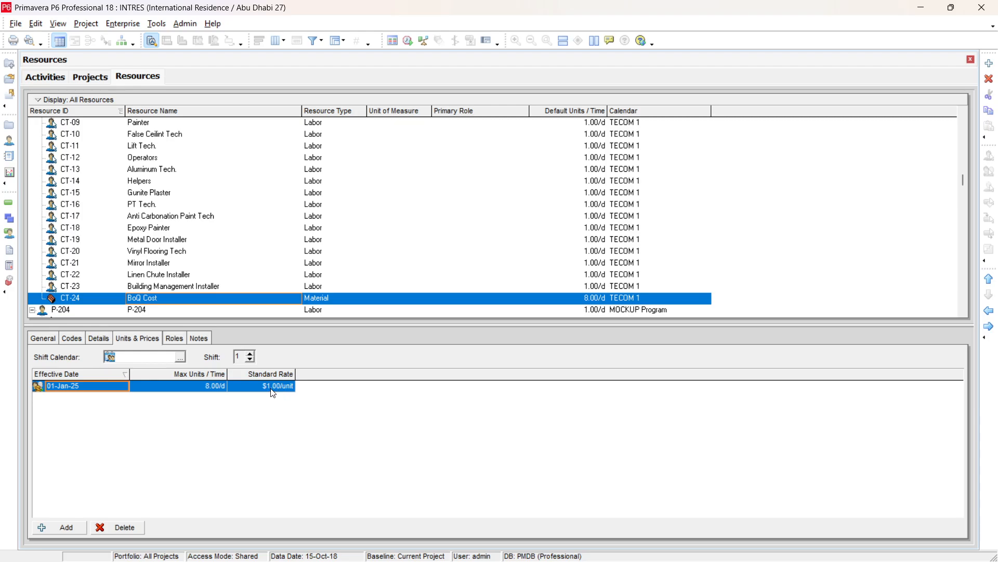
click(103, 339)
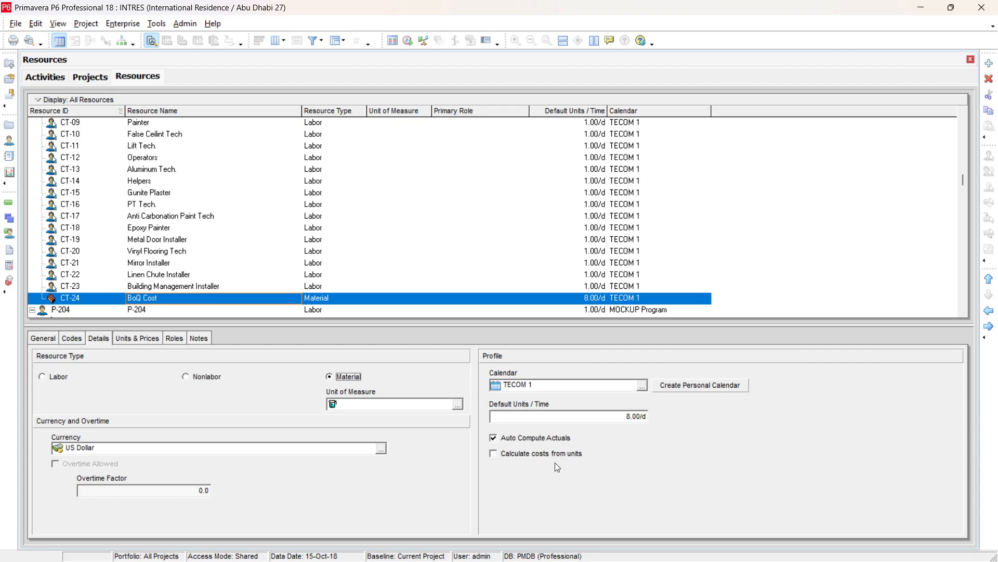
click(150, 341)
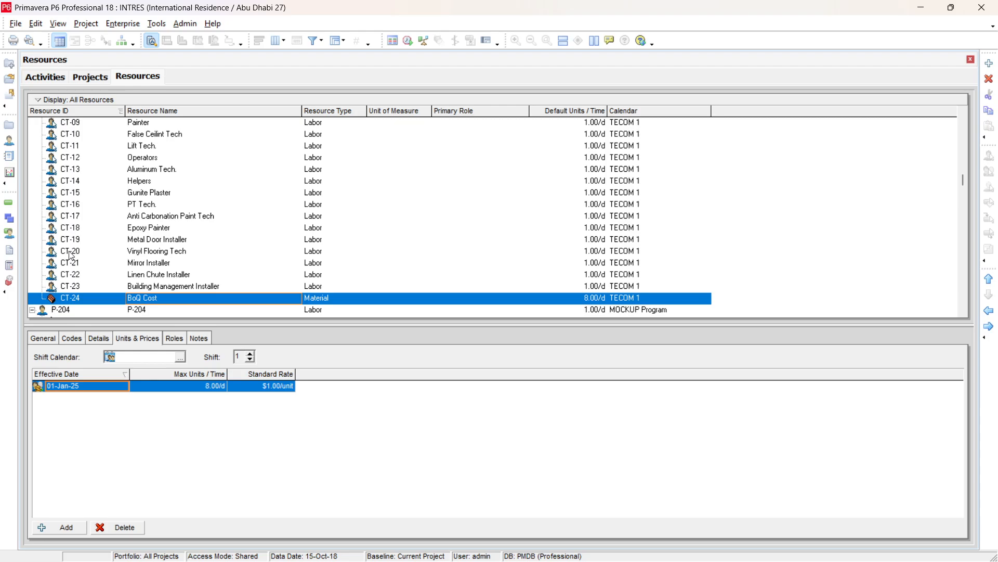
- Go to the activities and examine the expenses of Excavation up to cutoff Level (SB-LP-EW-010) under Lift Pit Area
click(9, 201)
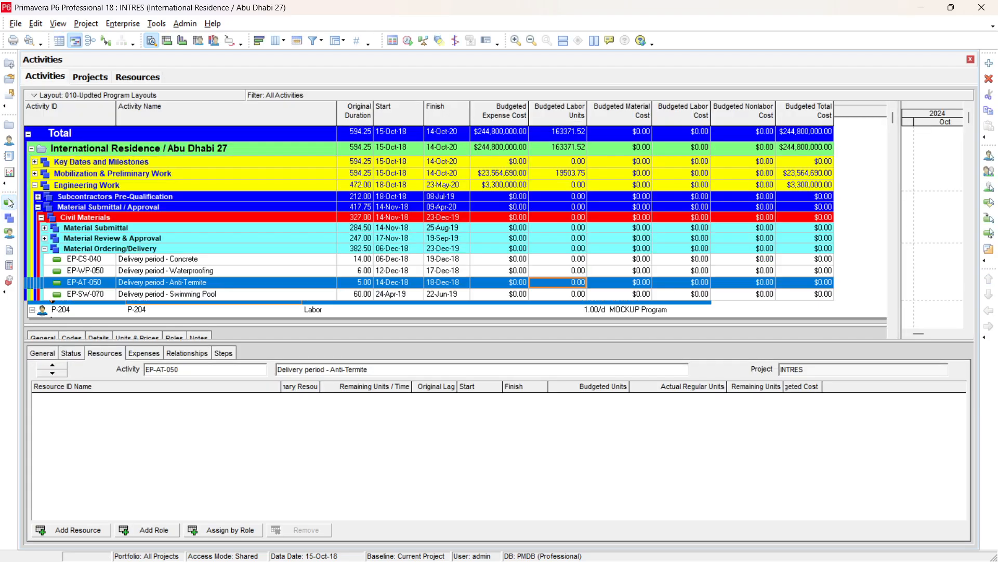
scroll(332, 316, down, 3)
scroll(331, 316, down, 5)
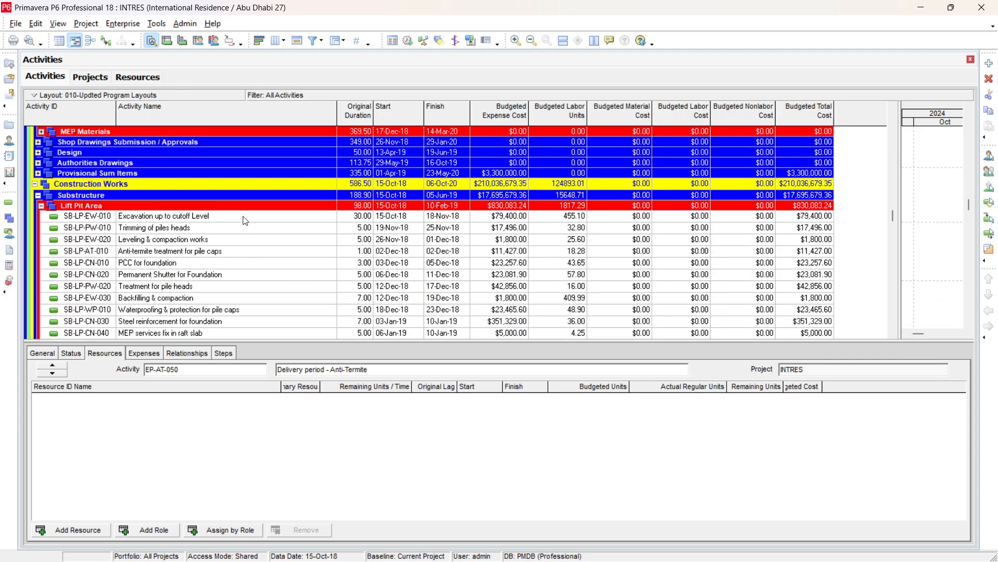
click(244, 217)
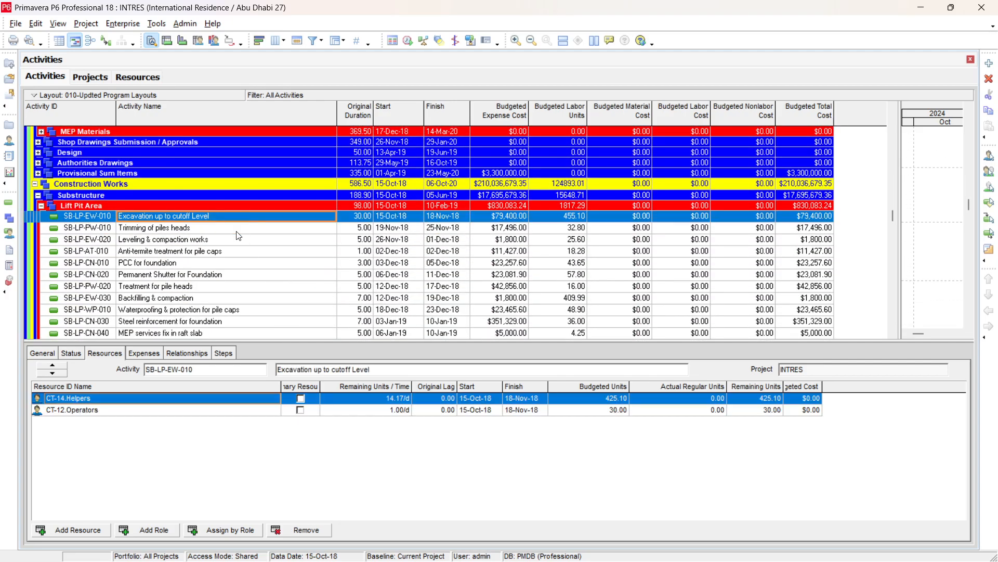
click(237, 227)
click(236, 218)
click(152, 357)
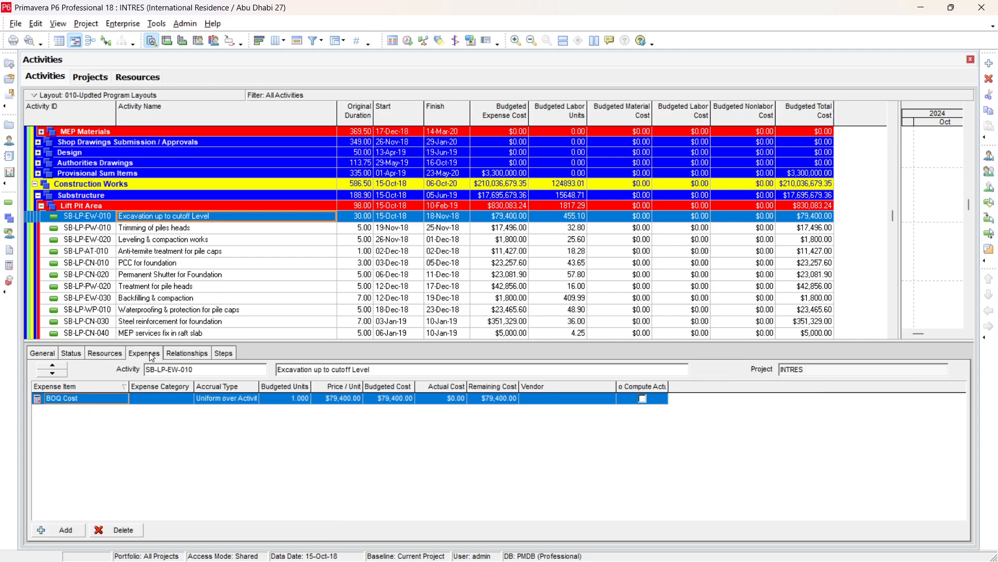
- Assign the CT-24 BoQ Cost resource to the Excavation up to cutoff Level activity
click(107, 354)
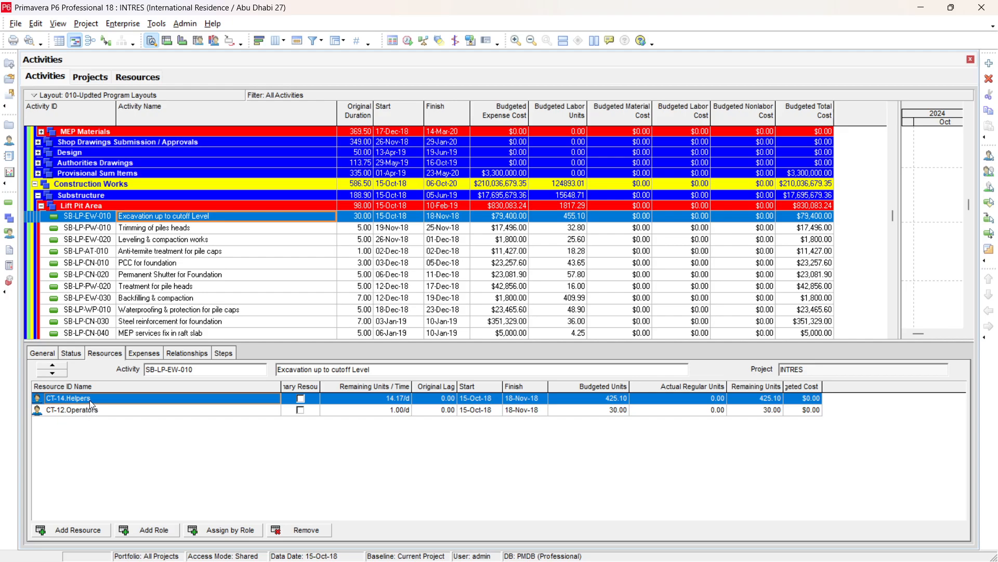
click(80, 528)
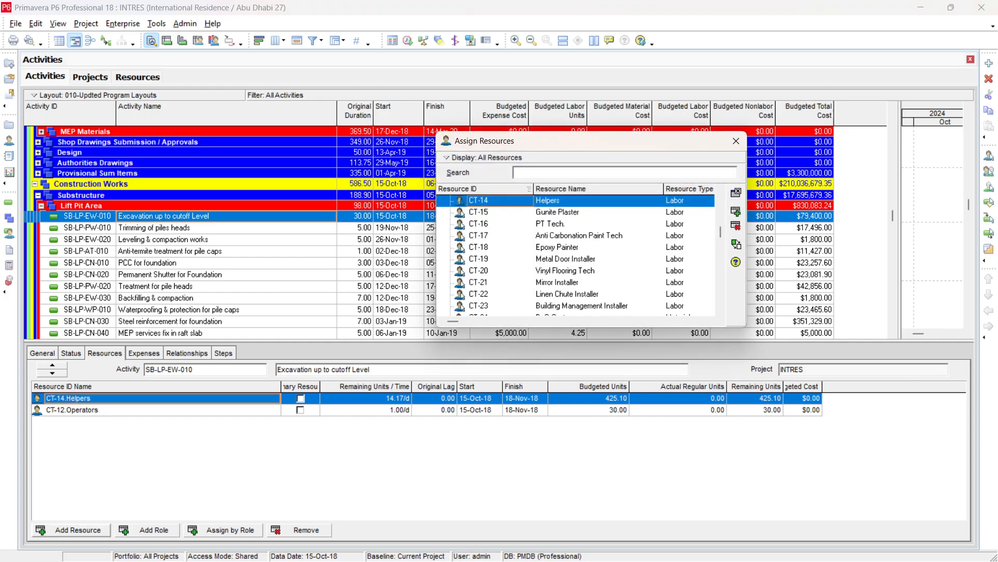
text(ct-24)
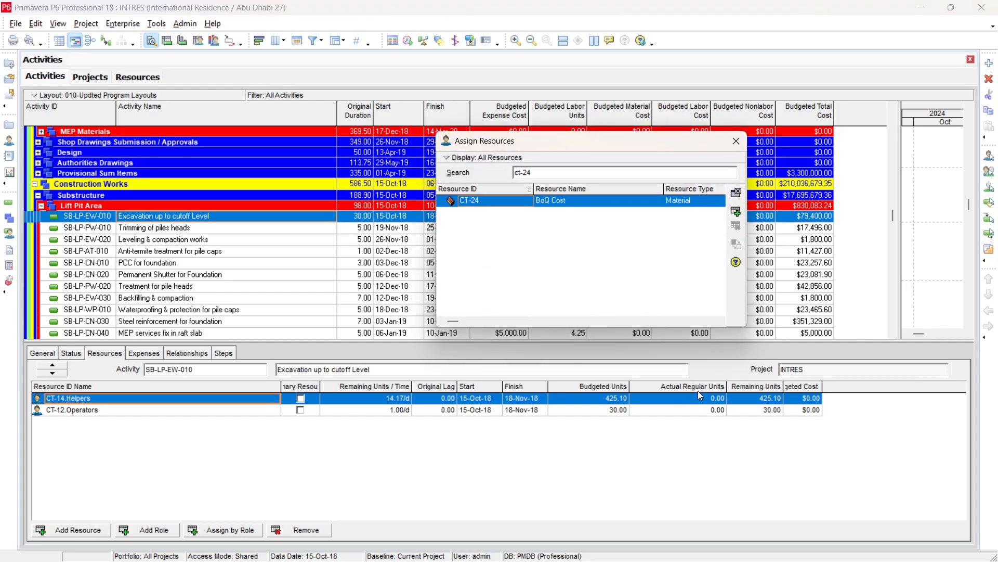
click(737, 192)
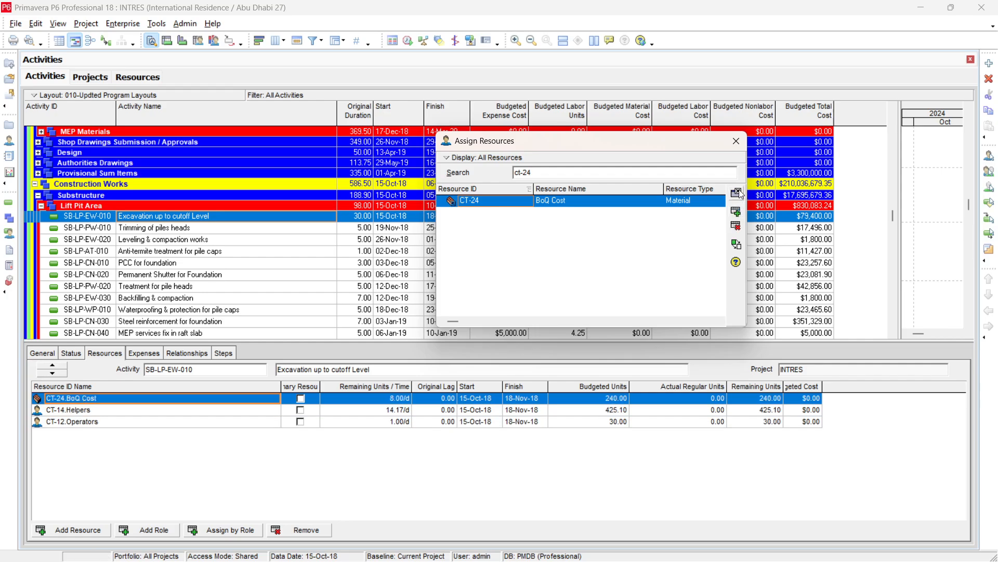
key(Escape)
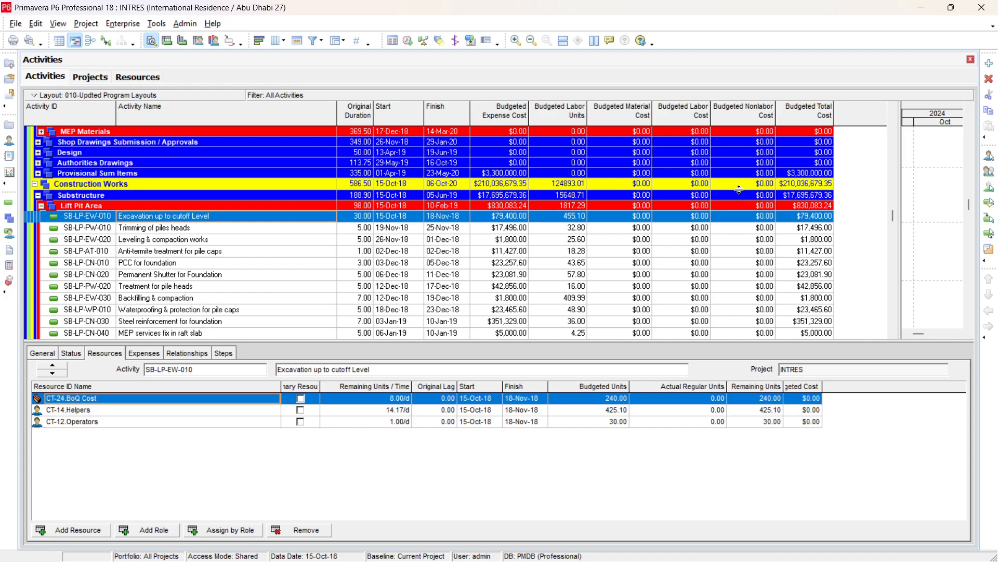
- Start a Spreadsheet (XLSX) export that includes activities, expenses and resource assignments
click(20, 24)
click(29, 67)
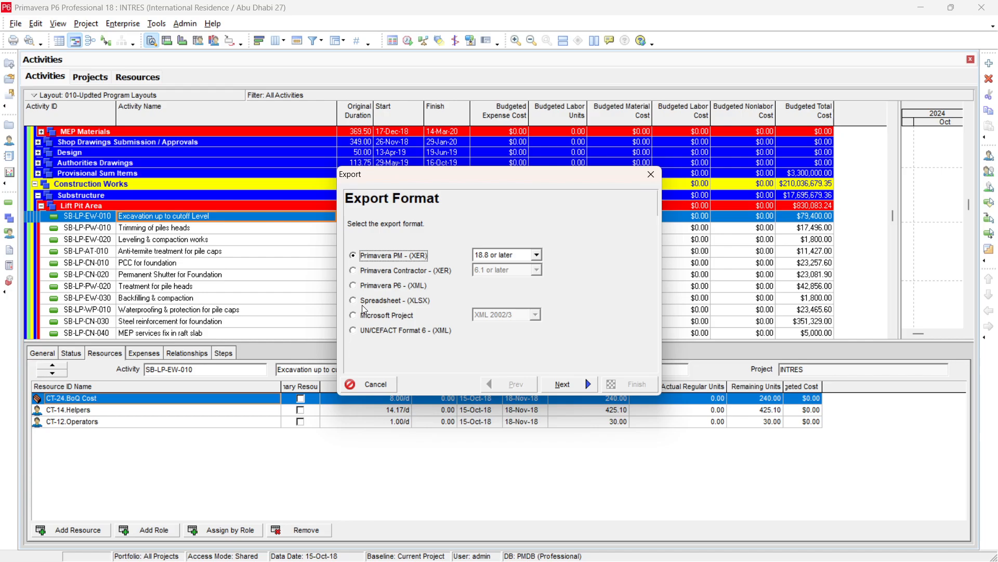
click(363, 304)
click(563, 385)
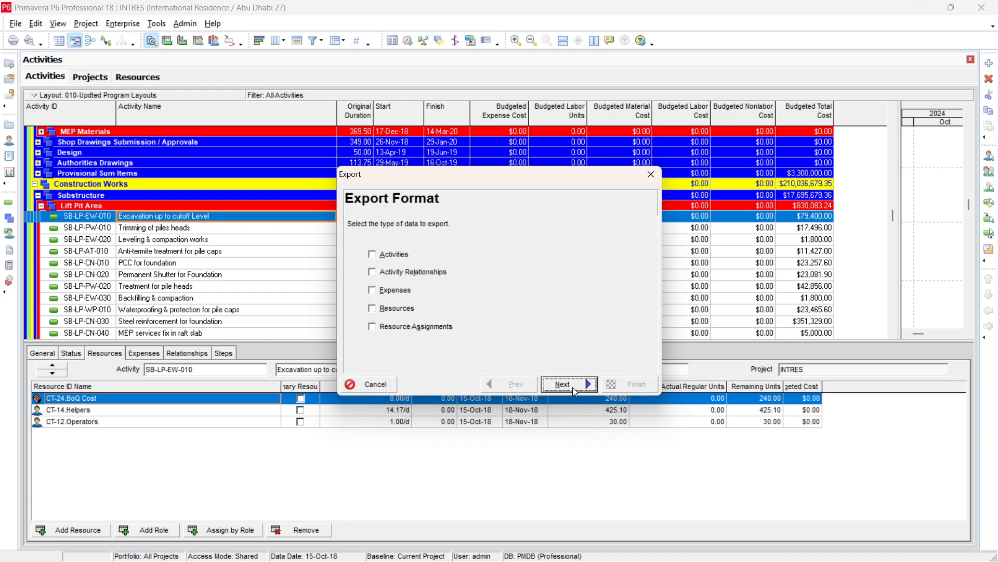
click(375, 256)
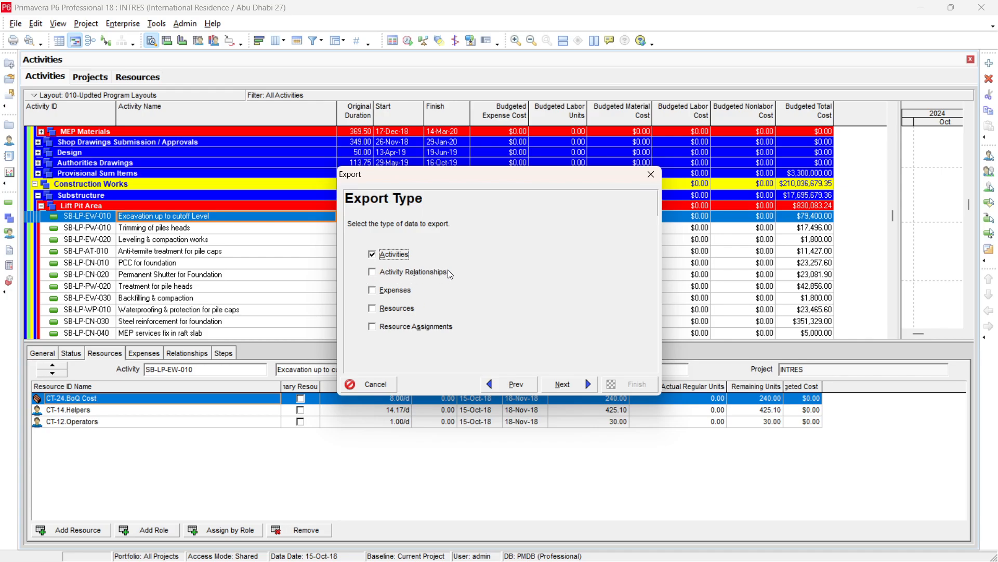
click(373, 292)
click(372, 328)
click(560, 386)
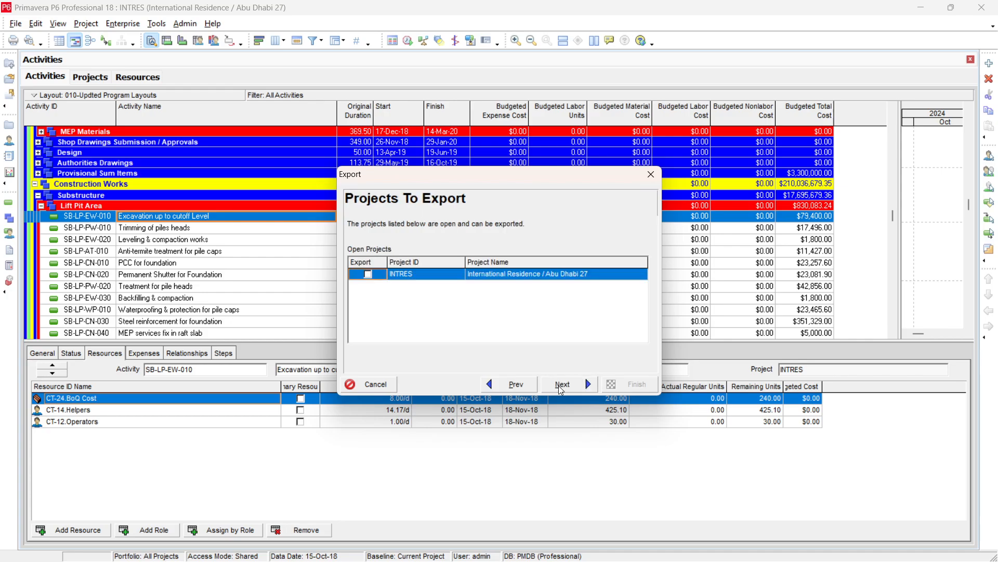
- Include the INTRES project in the export and open the P6T activities template for modification
click(368, 275)
click(563, 388)
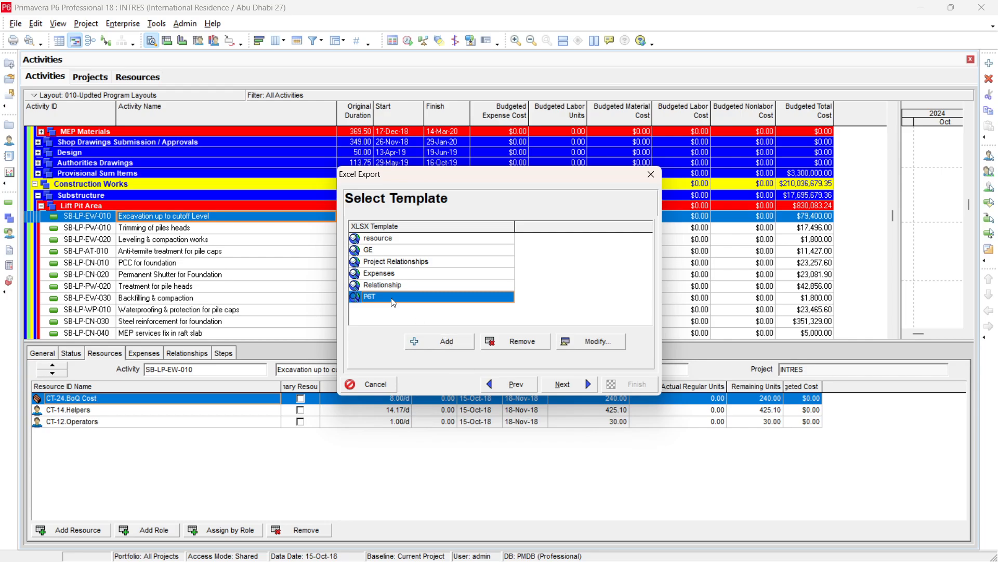
click(612, 345)
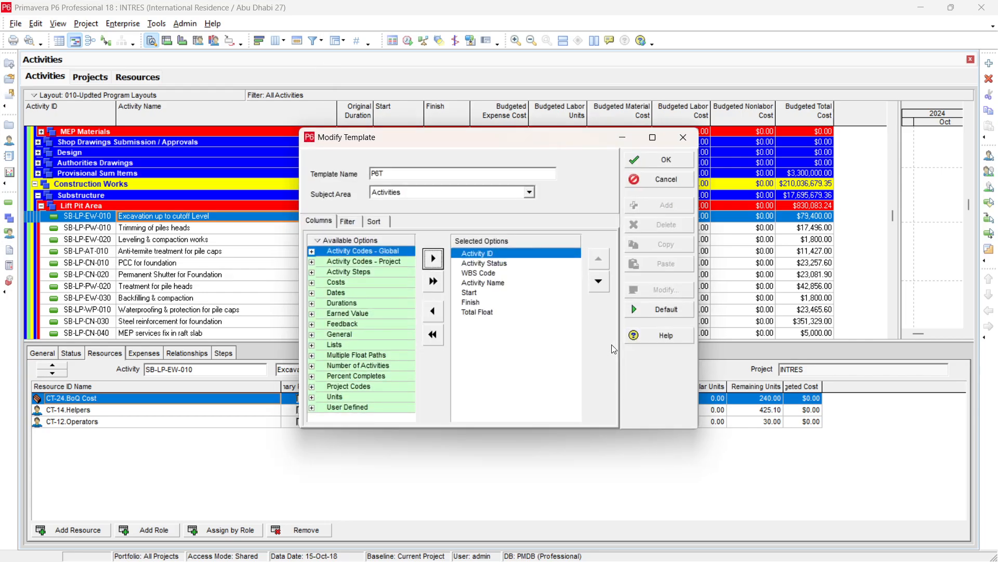
- Remove Activity Name from the template's selected columns, add it back and place it directly below WBS Code
click(501, 264)
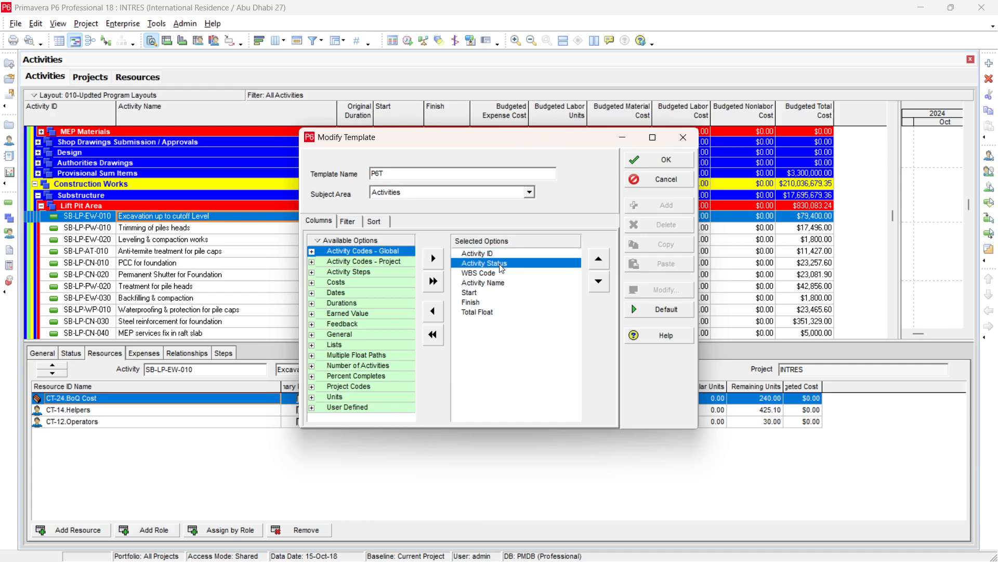
click(477, 275)
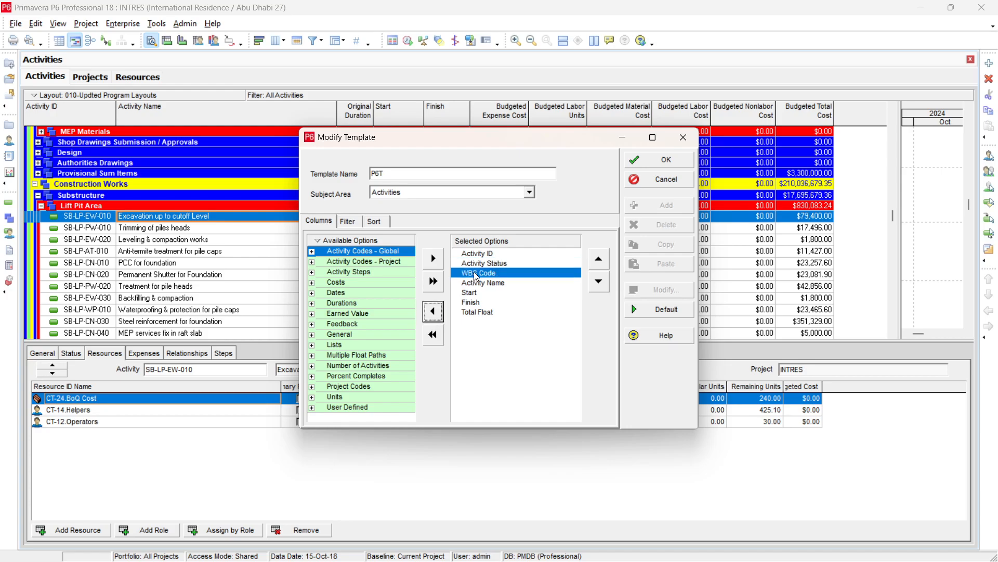
click(485, 285)
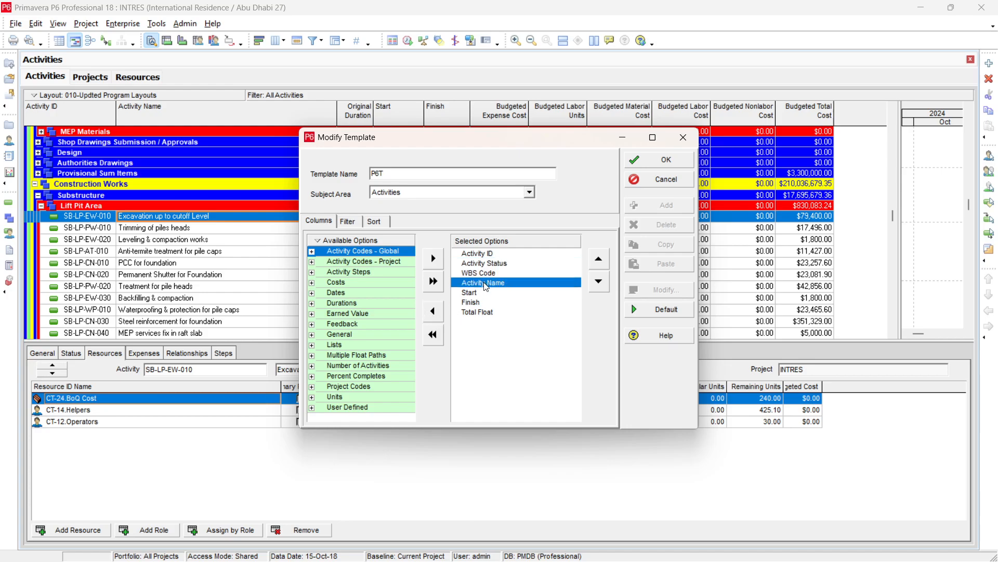
click(434, 316)
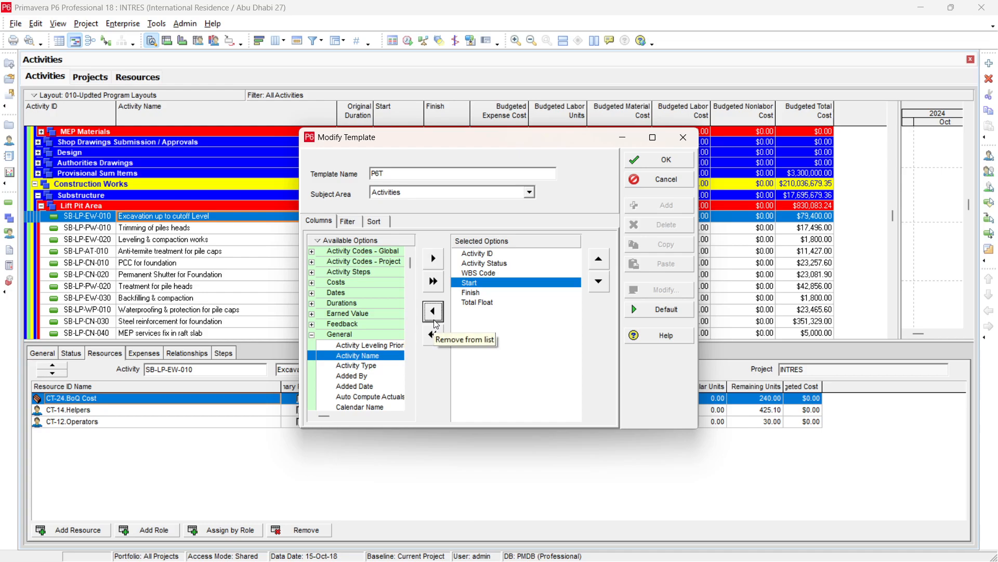
click(434, 258)
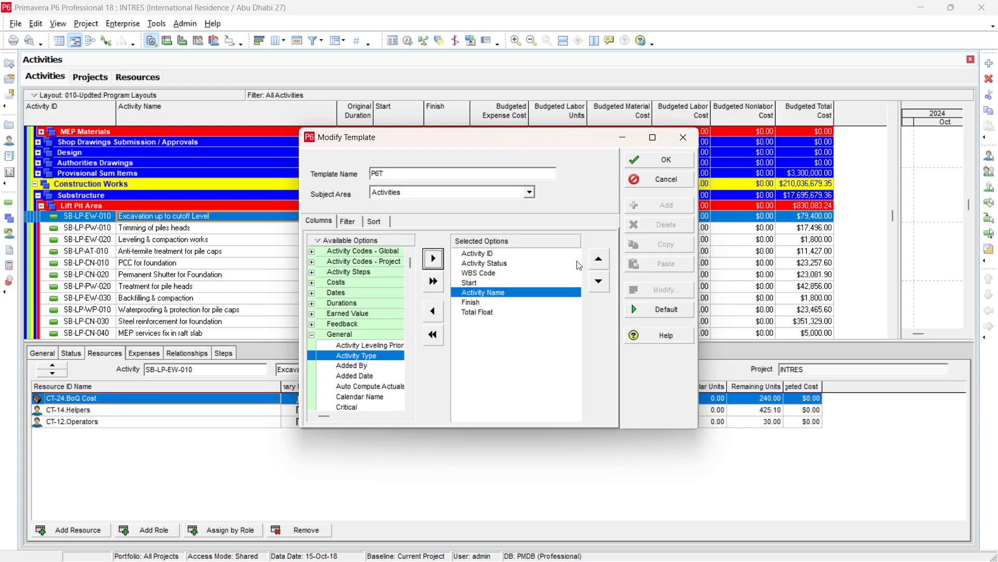
click(598, 259)
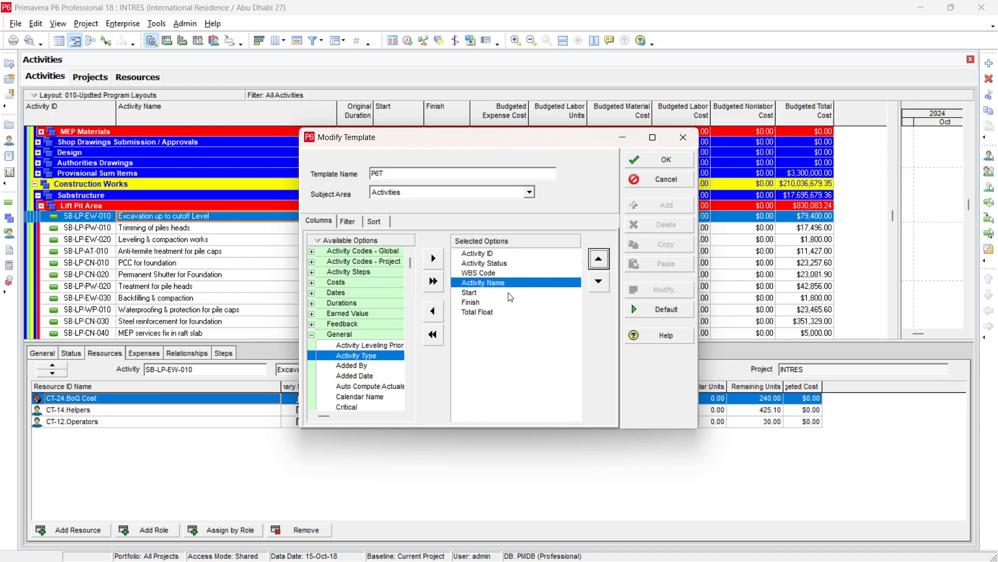
- Remove the Total Float column from the P6T activities template
click(486, 312)
click(433, 312)
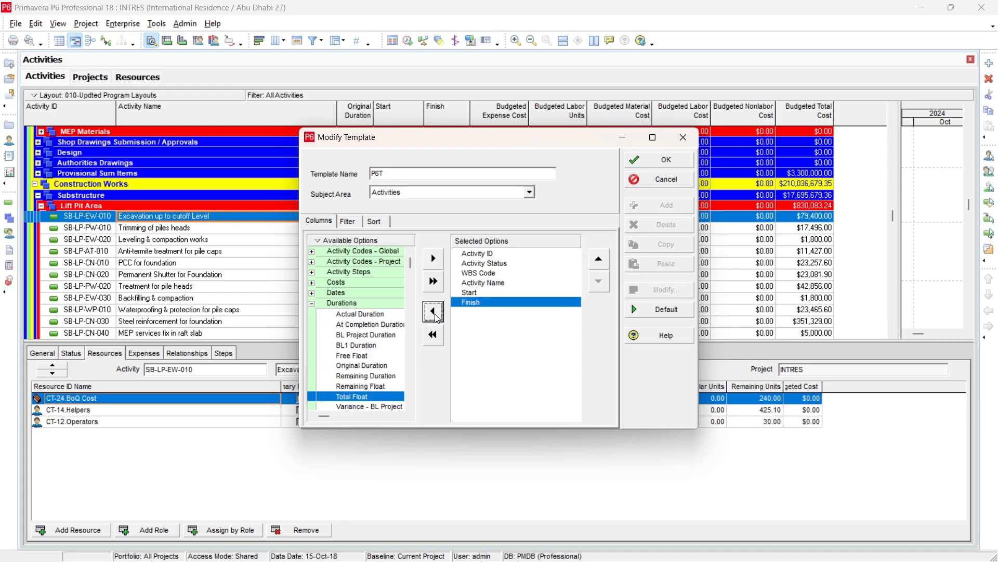
- Add Total Float back below Finish in the activities columns and switch the template to the Expenses subject area
click(434, 259)
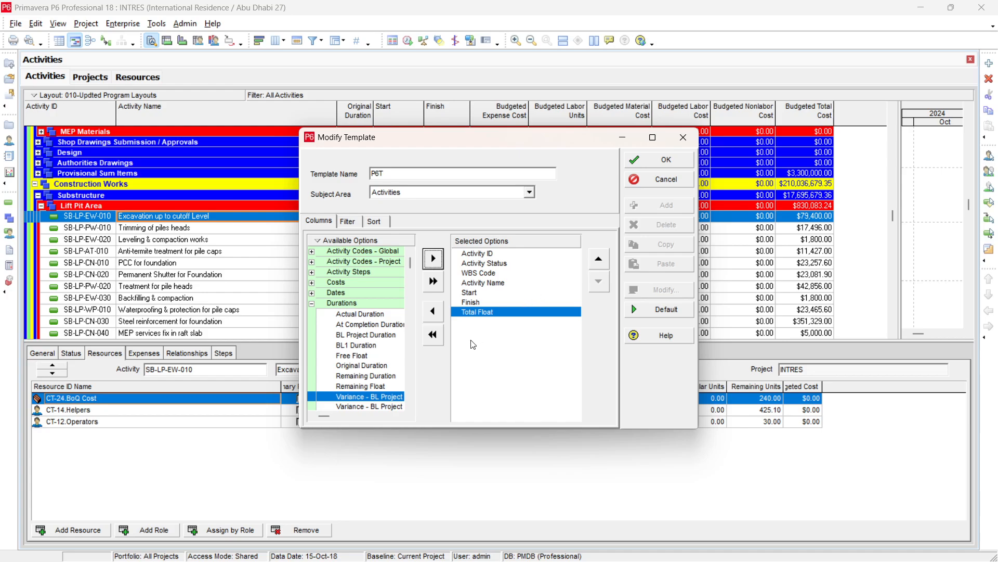
click(531, 193)
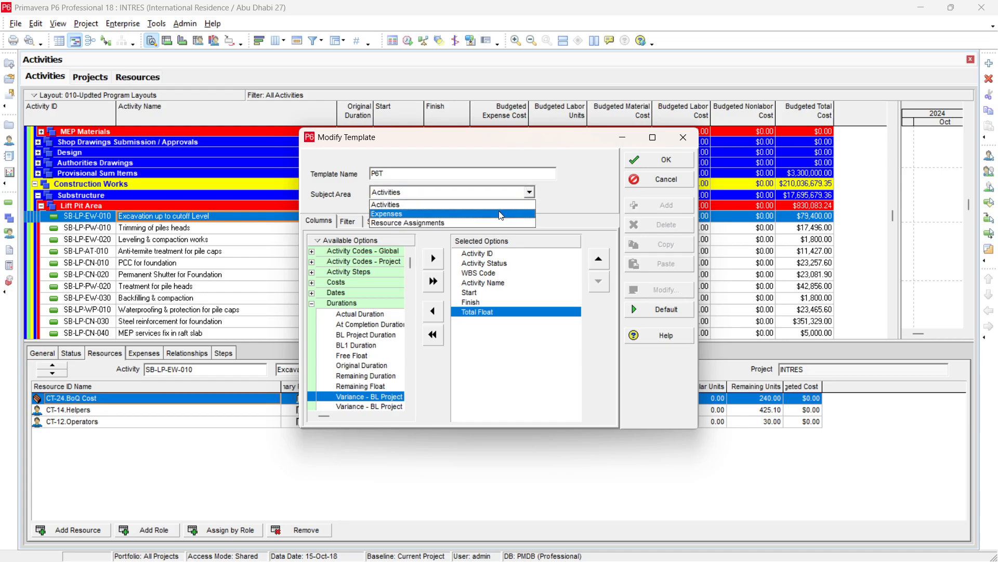
click(500, 213)
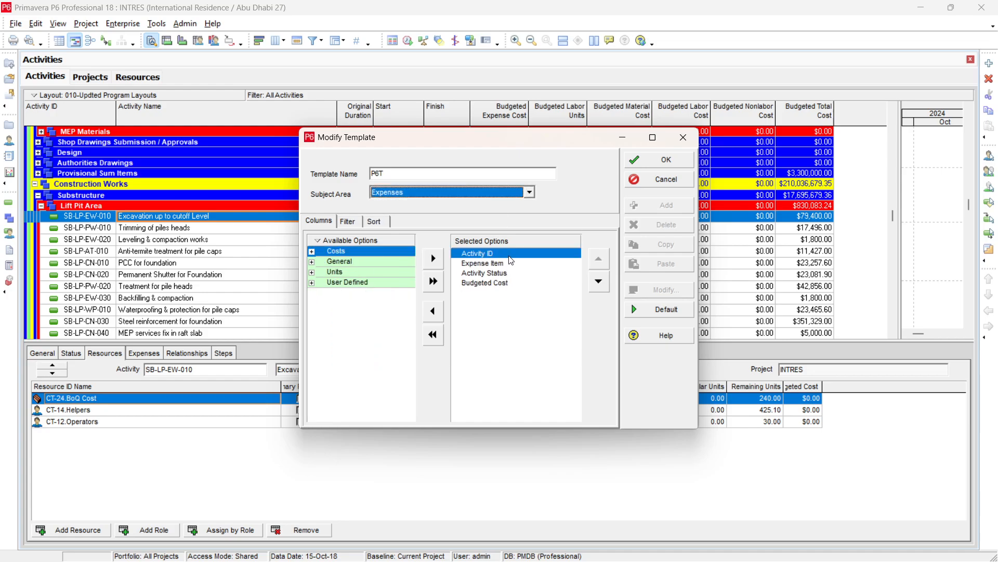
- Try to remove Expense Item from the Expenses columns, and remove Budgeted Cost and add it back from the Costs options
click(514, 264)
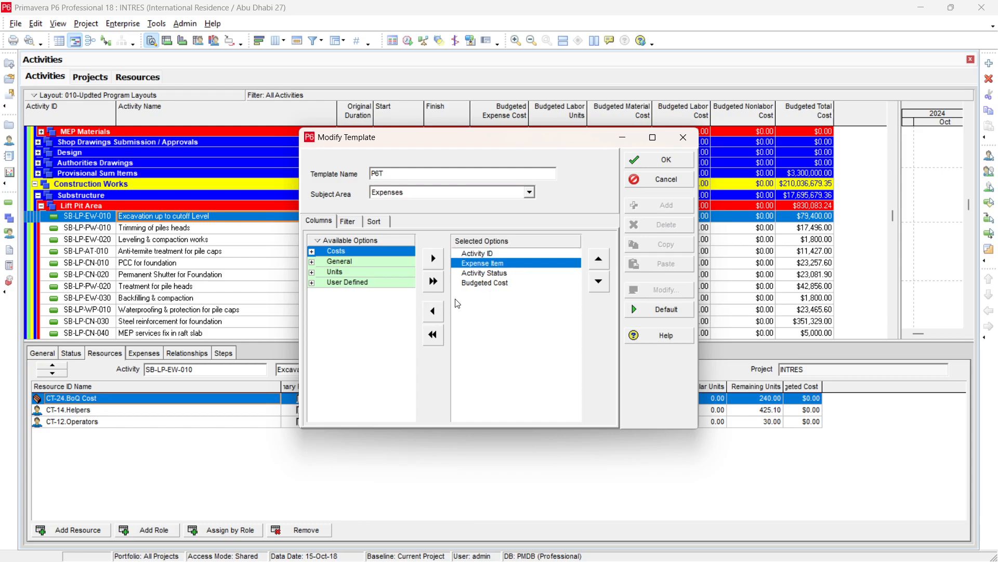
click(436, 321)
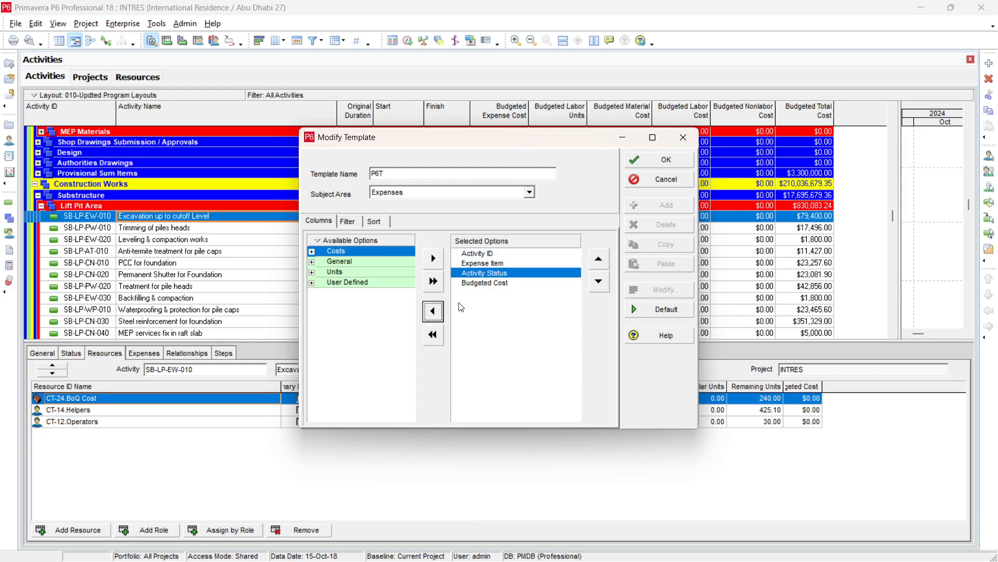
click(490, 286)
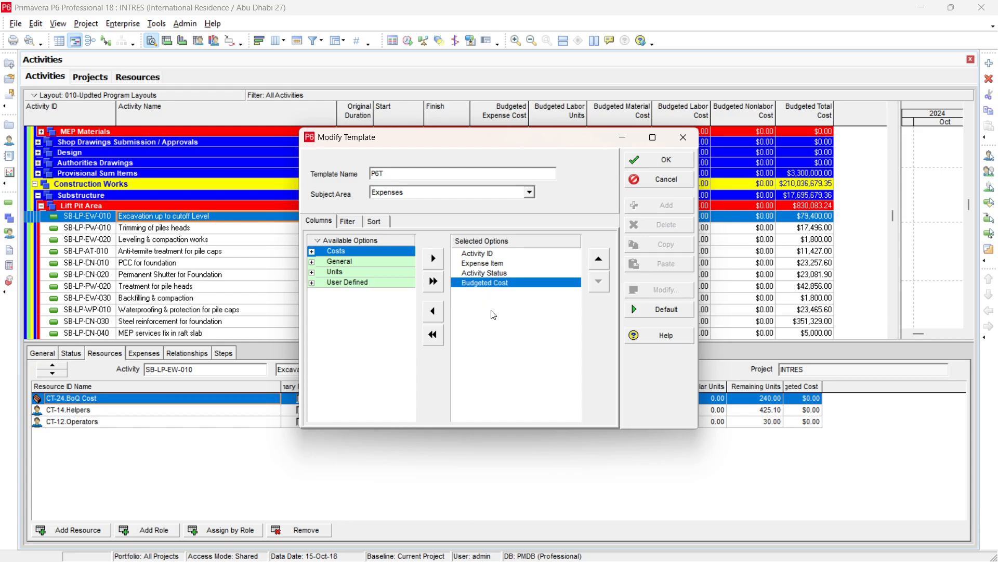
click(436, 315)
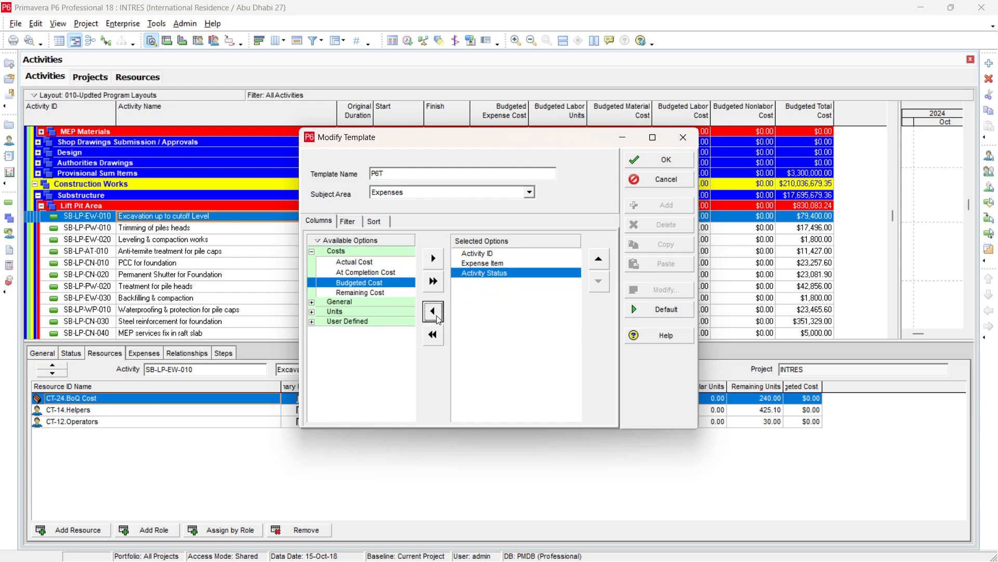
click(391, 271)
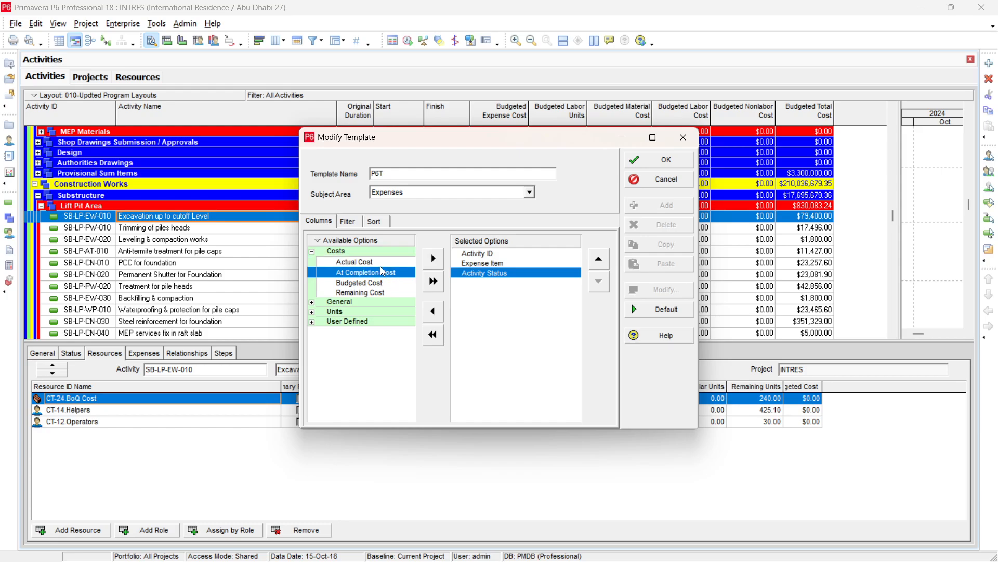
click(383, 264)
click(381, 273)
click(381, 282)
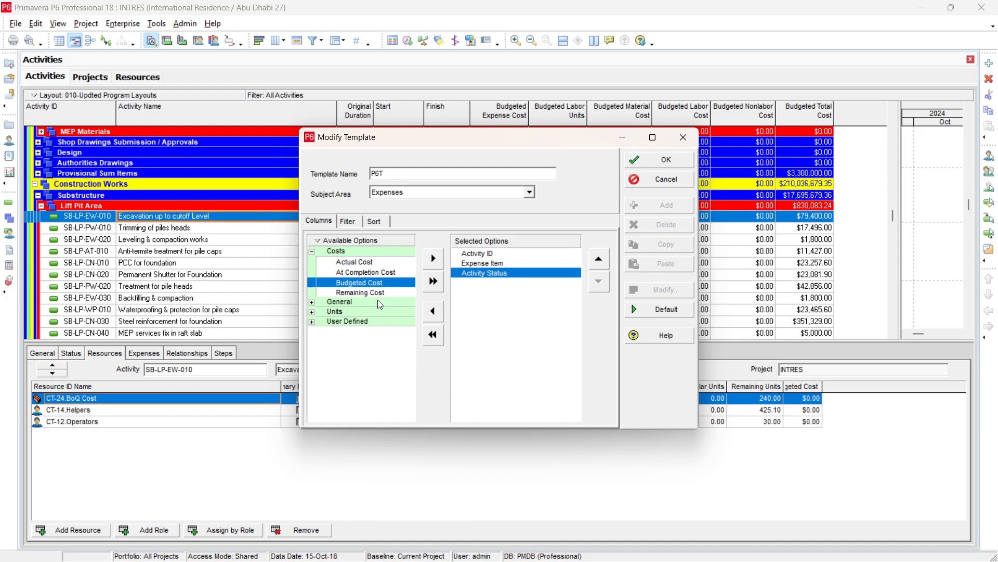
click(386, 292)
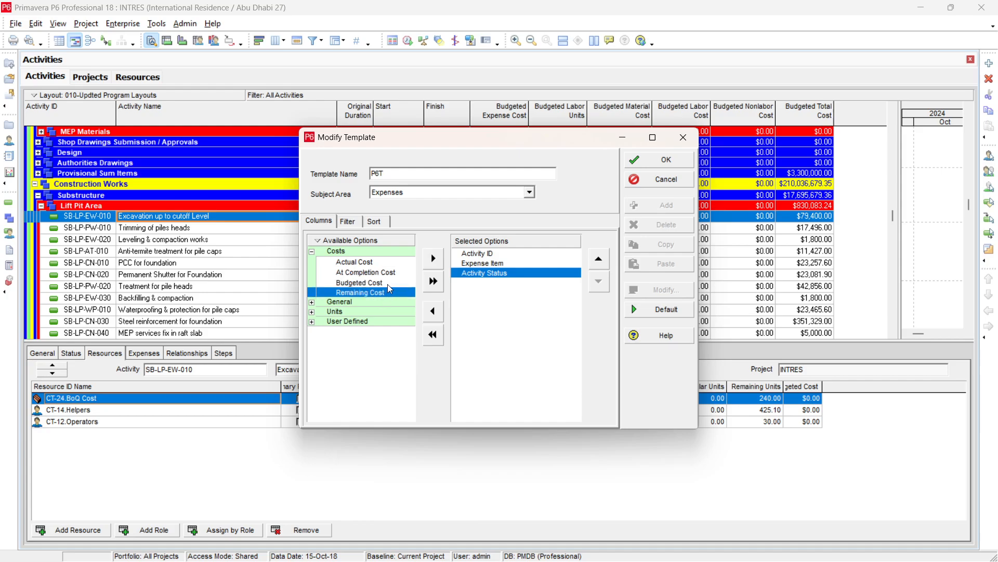
click(388, 284)
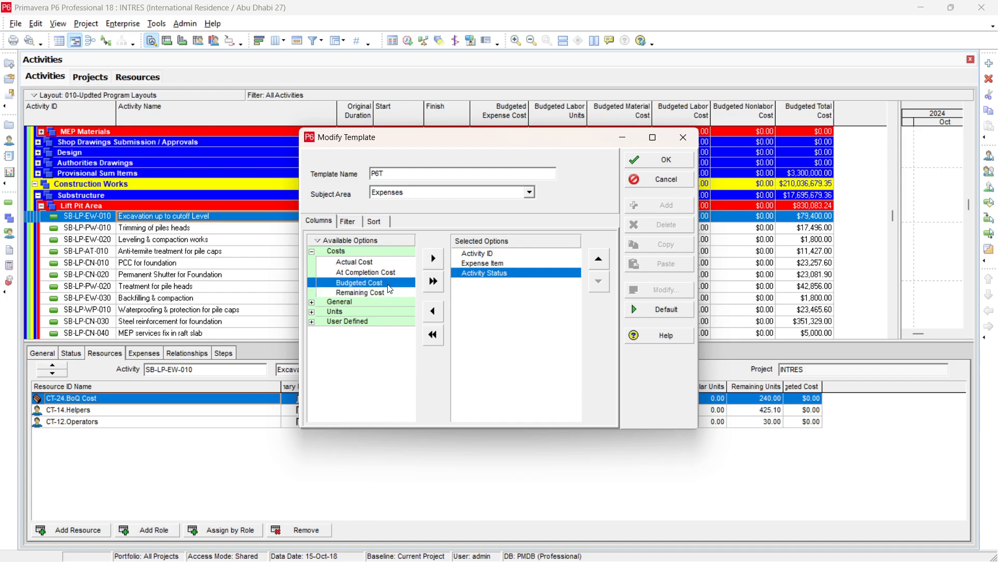
click(435, 258)
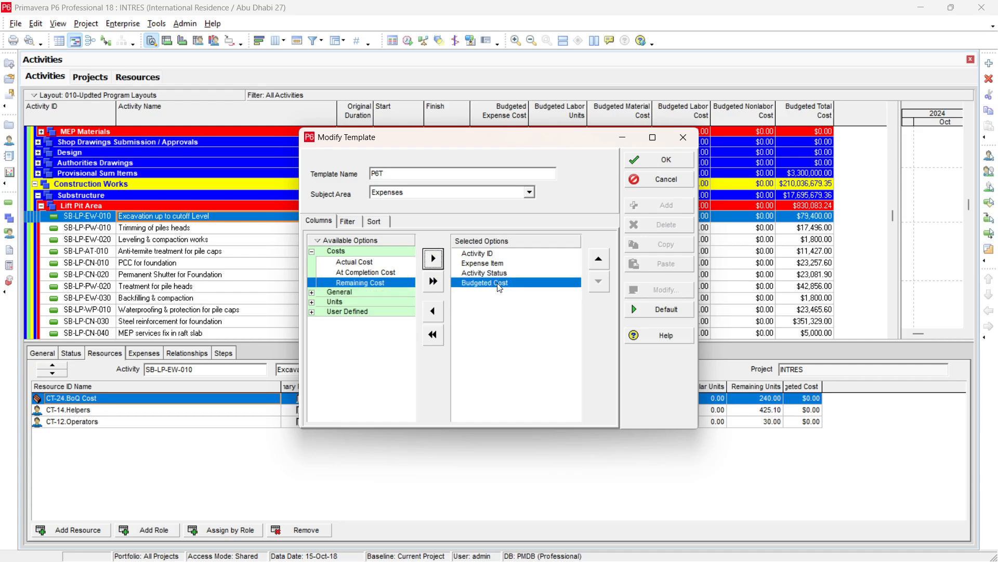
- Switch the template to the Resource Assignments subject area and review its selected columns, especially Resource ID, Resource Type, Budgeted Units and Budgeted Cost
click(529, 193)
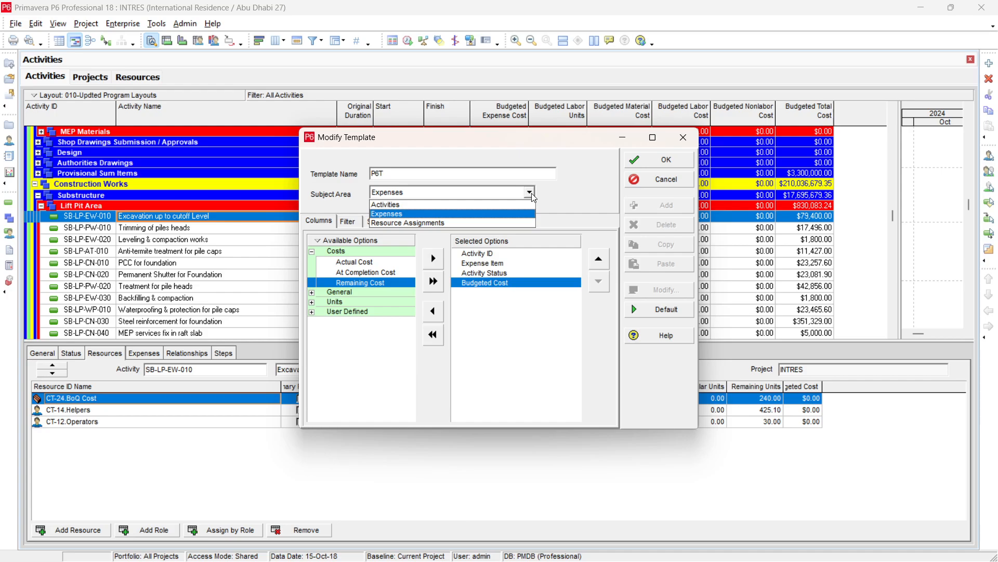
click(483, 222)
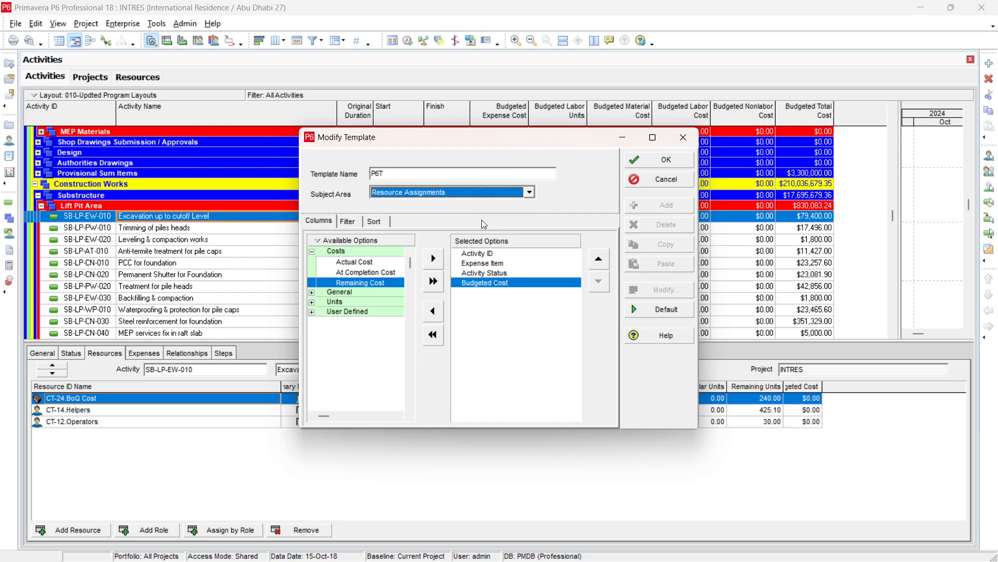
click(486, 254)
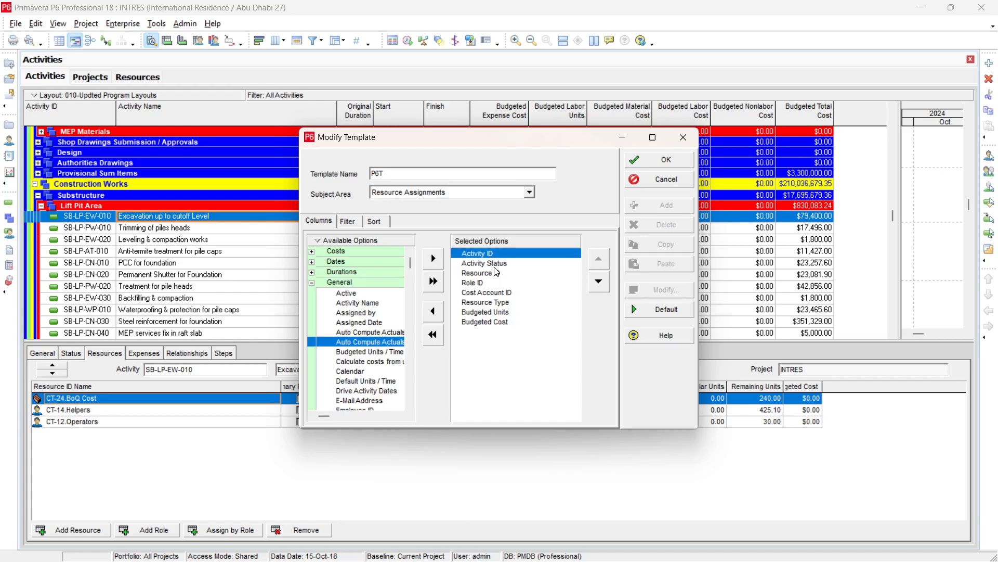
click(496, 274)
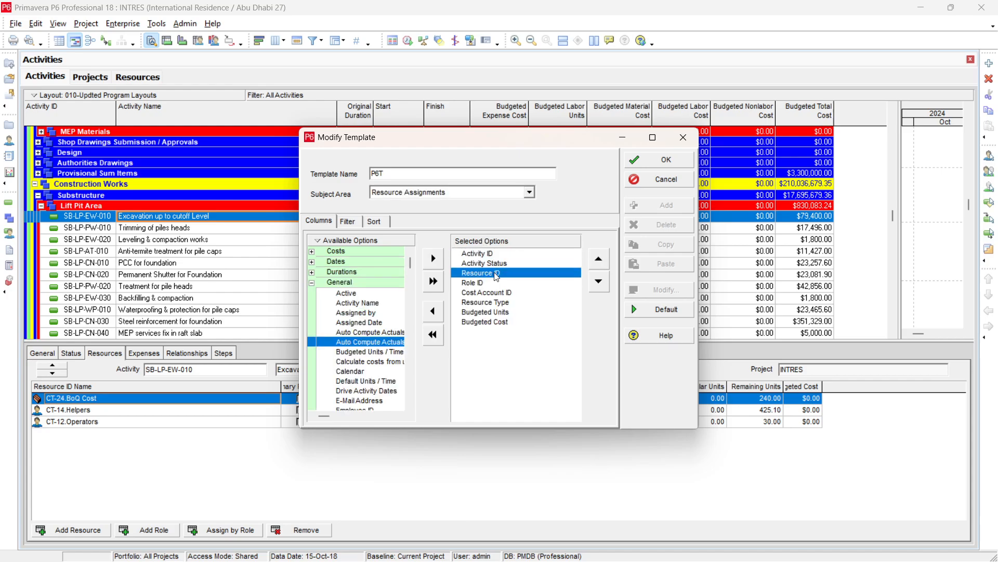
click(492, 303)
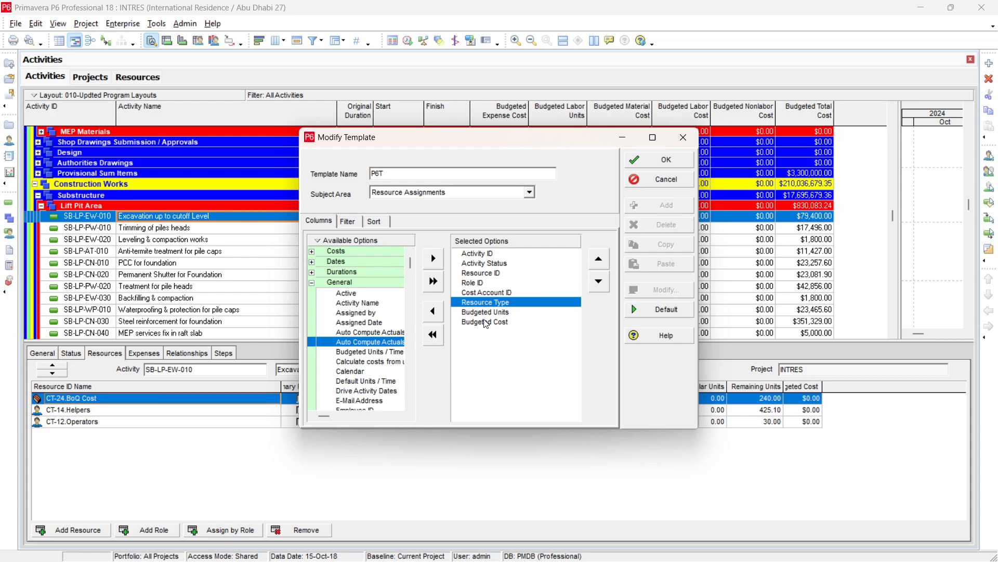
click(490, 312)
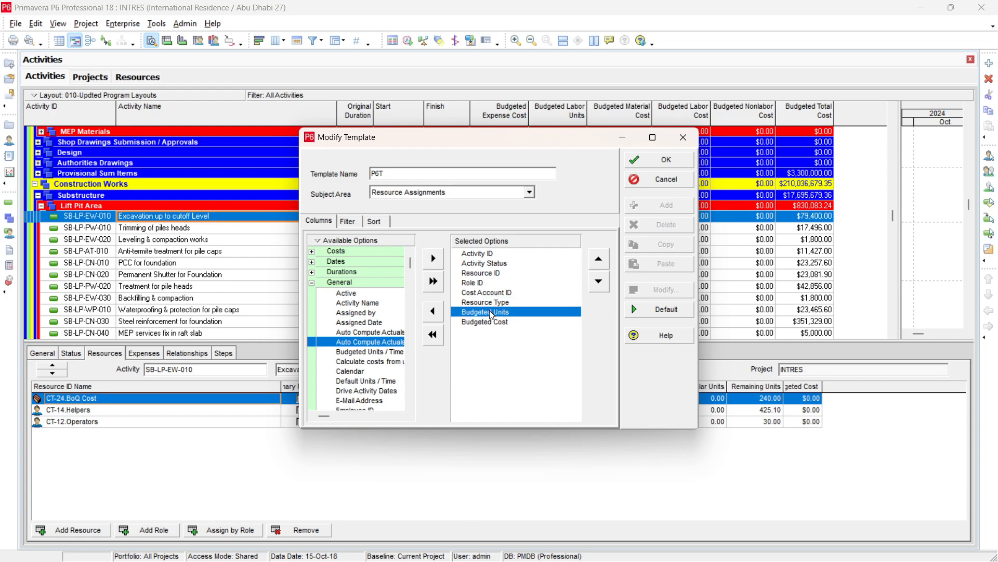
click(493, 321)
click(493, 313)
click(490, 321)
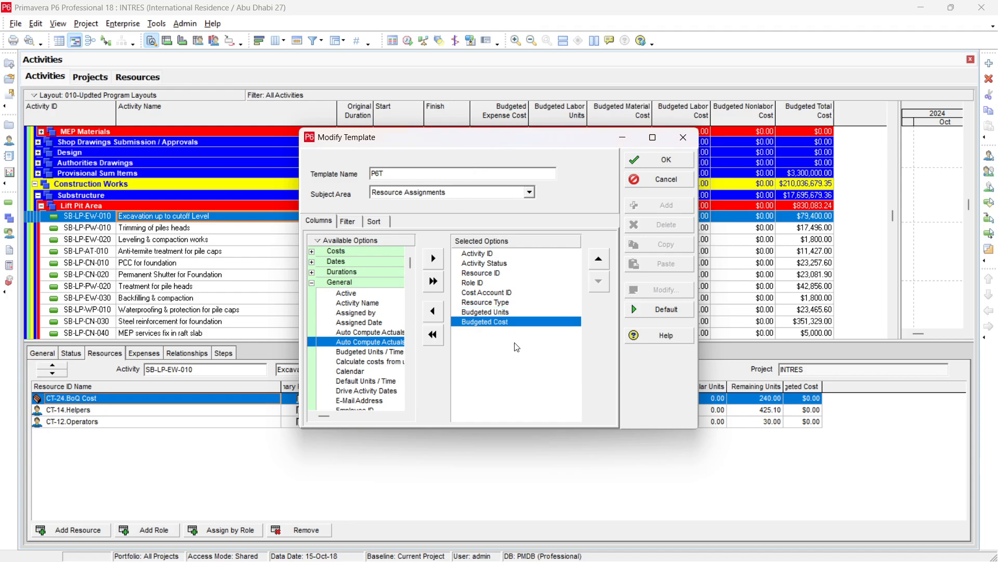
click(511, 313)
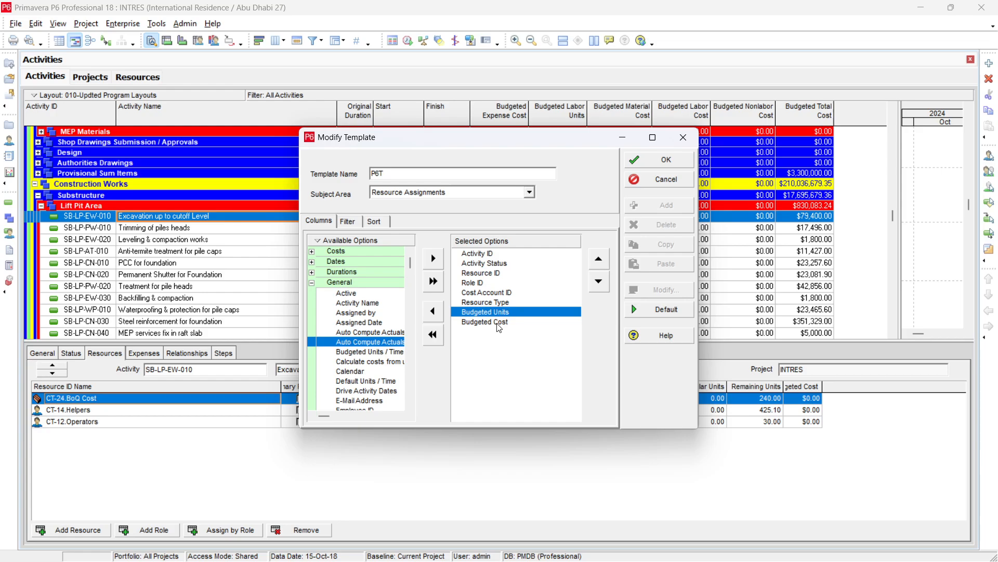
click(498, 322)
click(500, 314)
click(502, 322)
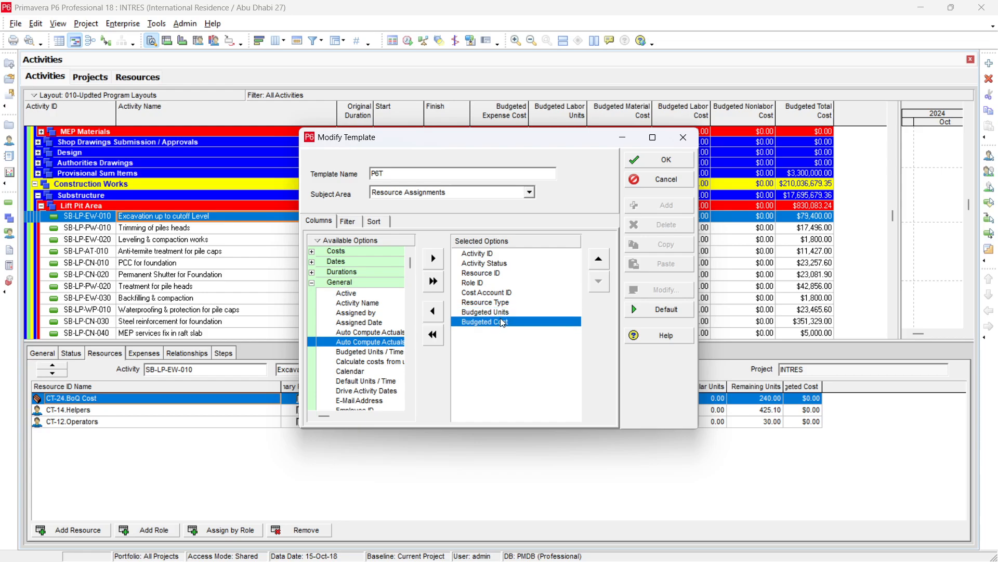
click(501, 312)
- Remove Budgeted Cost from the resource assignment columns and add it back below Budgeted Units
click(494, 320)
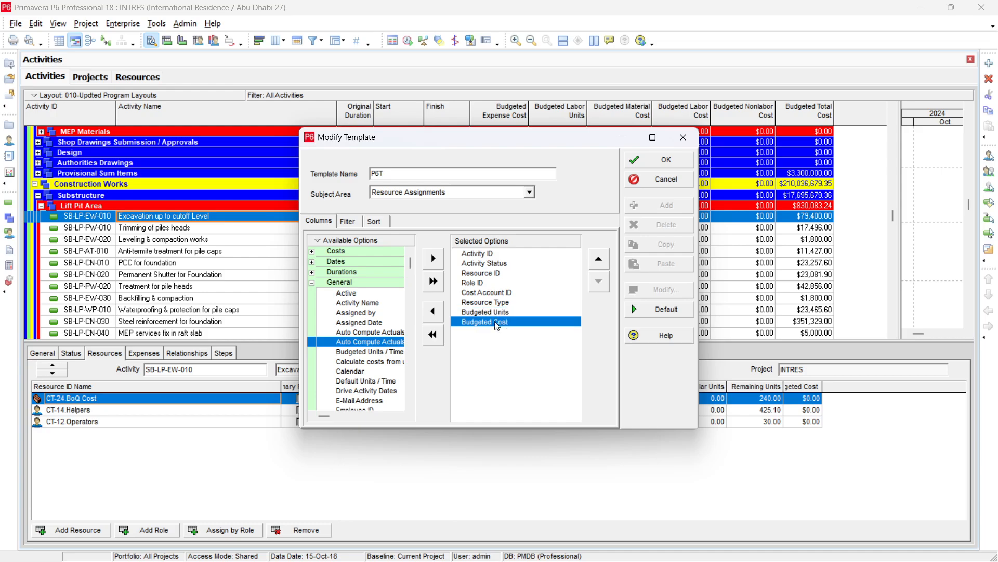
click(440, 314)
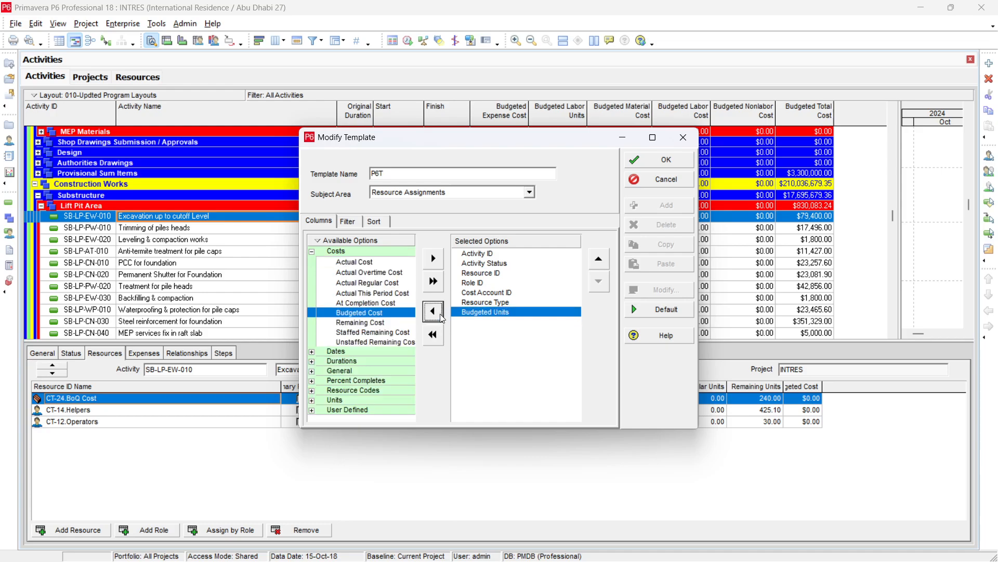
click(435, 263)
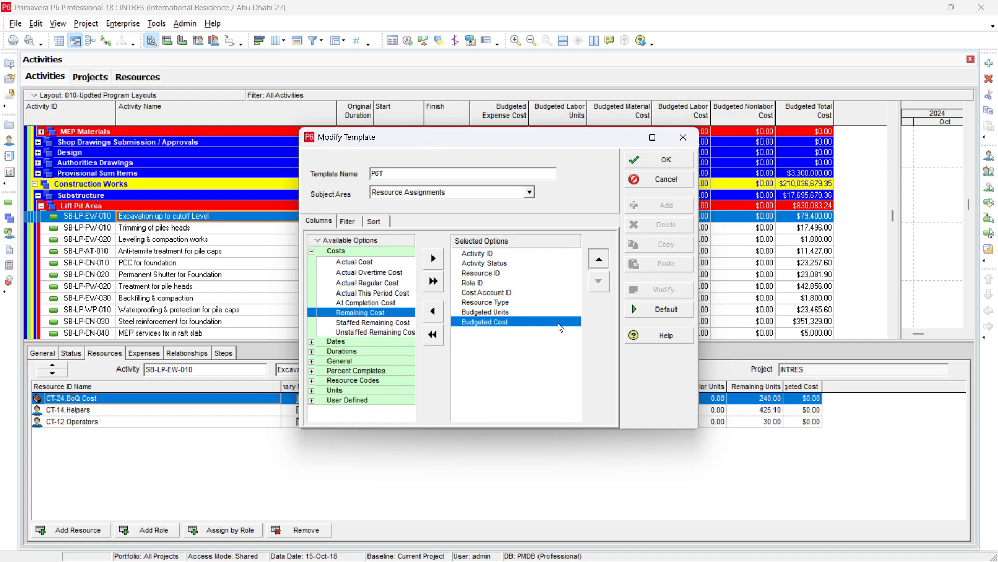
click(598, 264)
- Save the P6T template, reopen it to check its activities filter, and accept it with All Activities selected
click(673, 159)
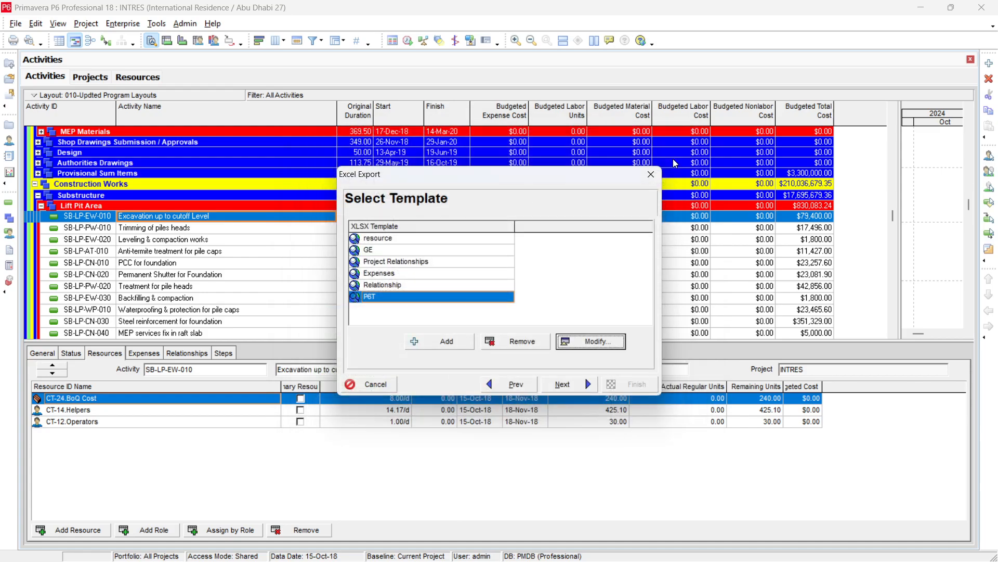
click(579, 344)
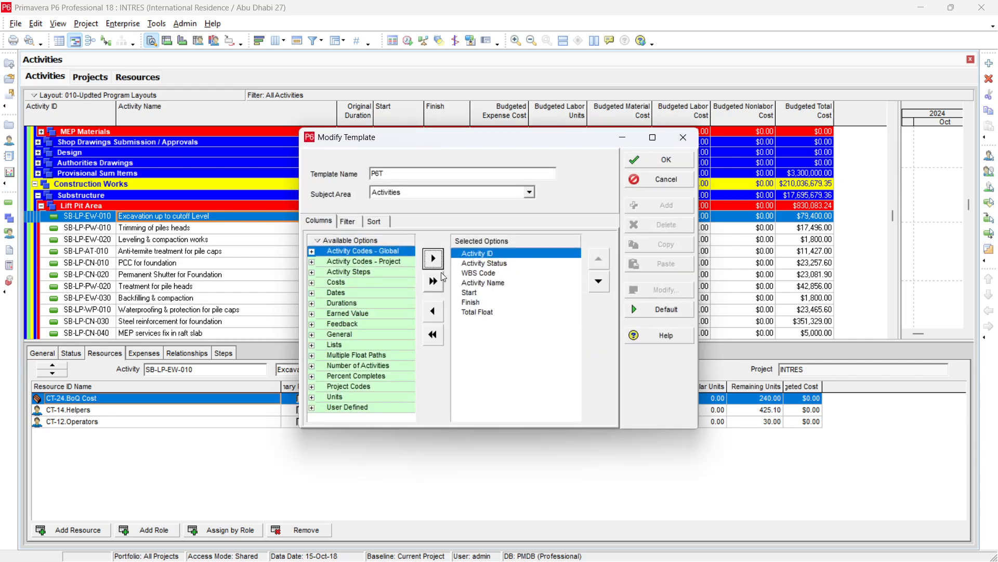
click(351, 224)
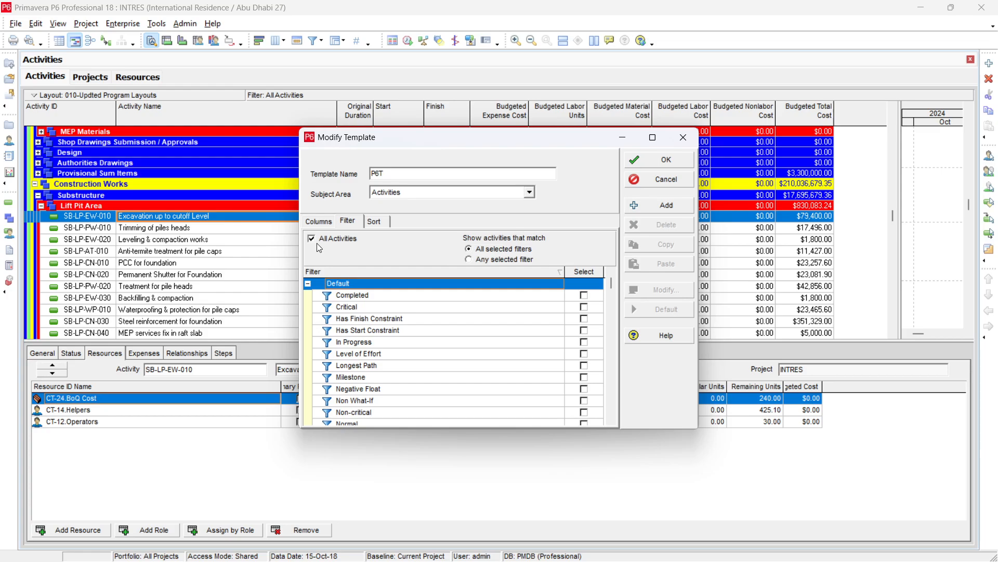
click(666, 160)
- Proceed to the export file selection, browse the INTRES project's target folder and delete the existing INTRES.xlsx
click(560, 383)
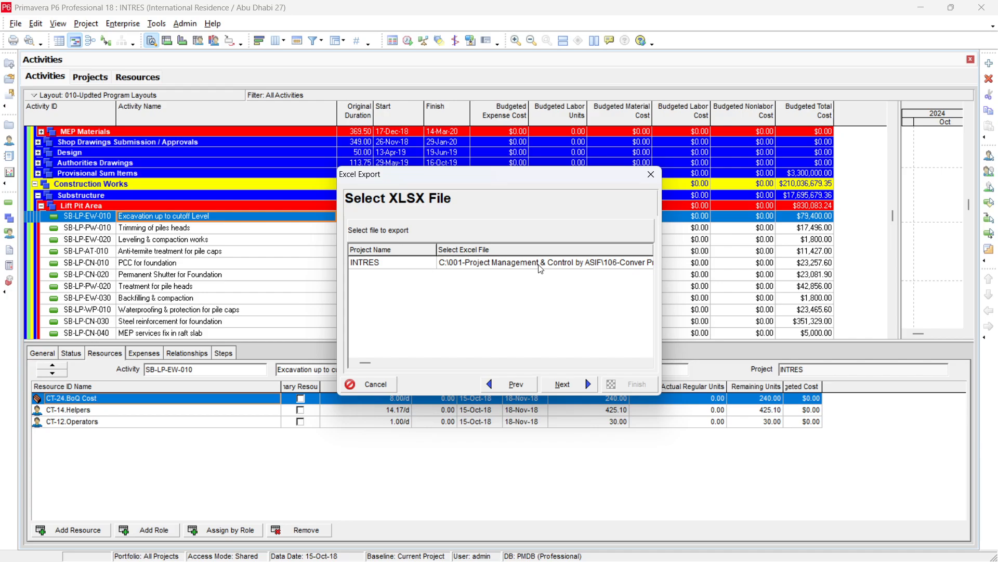
click(540, 268)
click(571, 267)
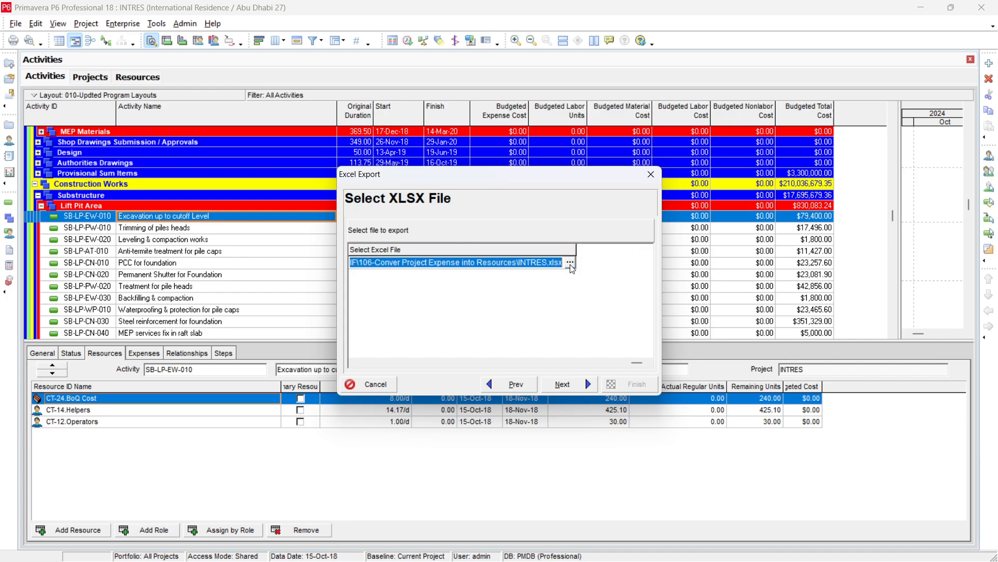
click(570, 264)
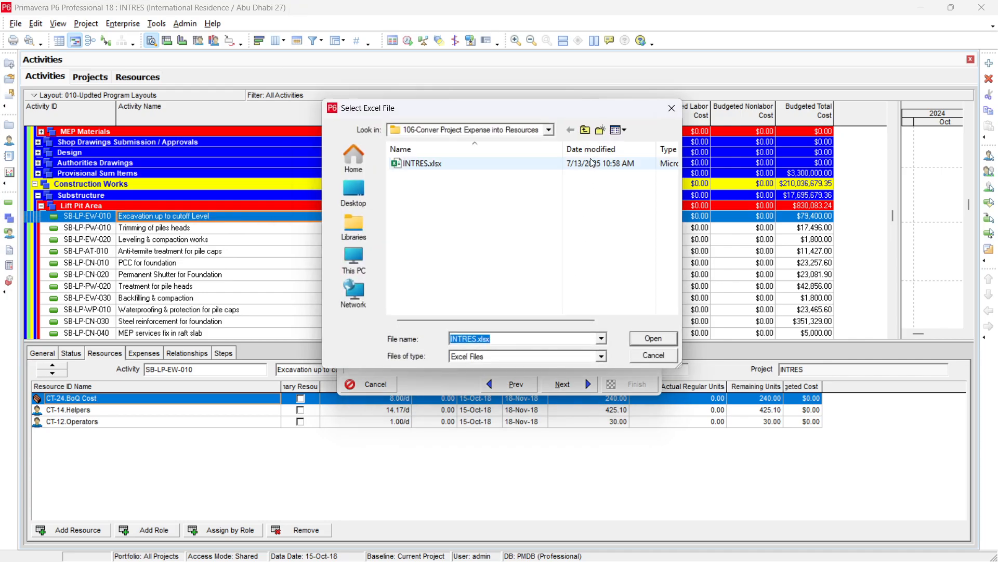
click(439, 168)
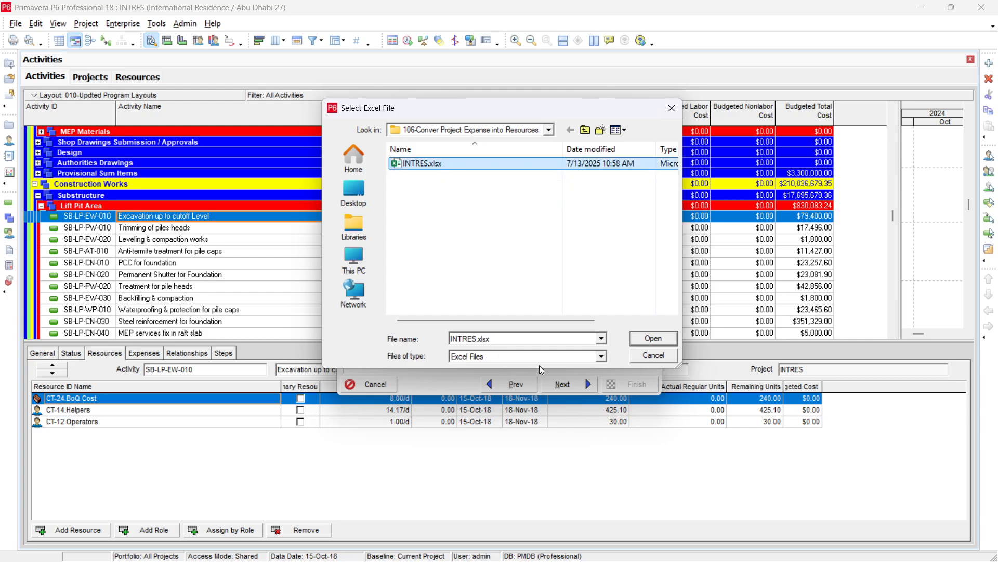
key(Delete)
- Try to select INTRES.xlsx as the export file and cancel the file selection
click(656, 339)
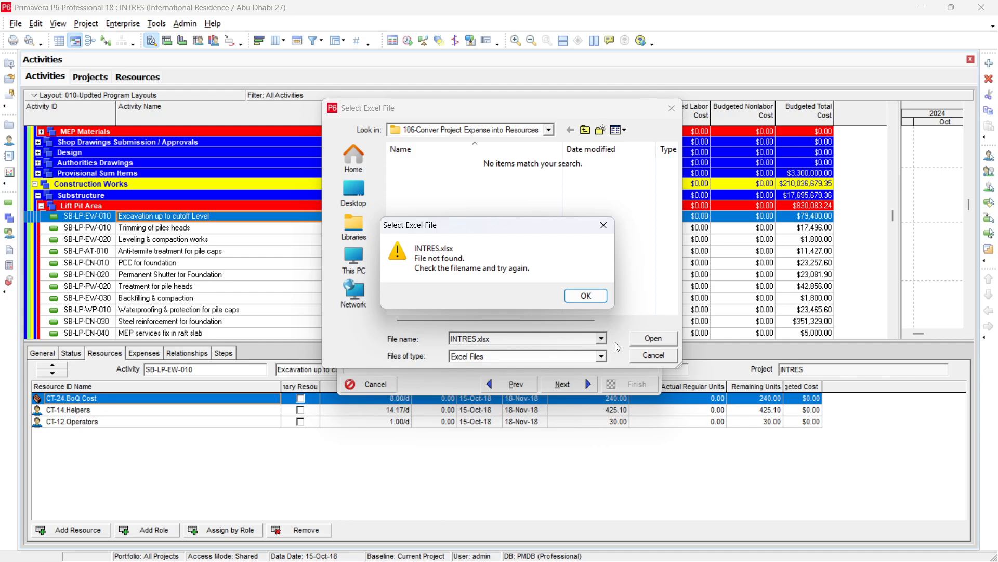
click(587, 295)
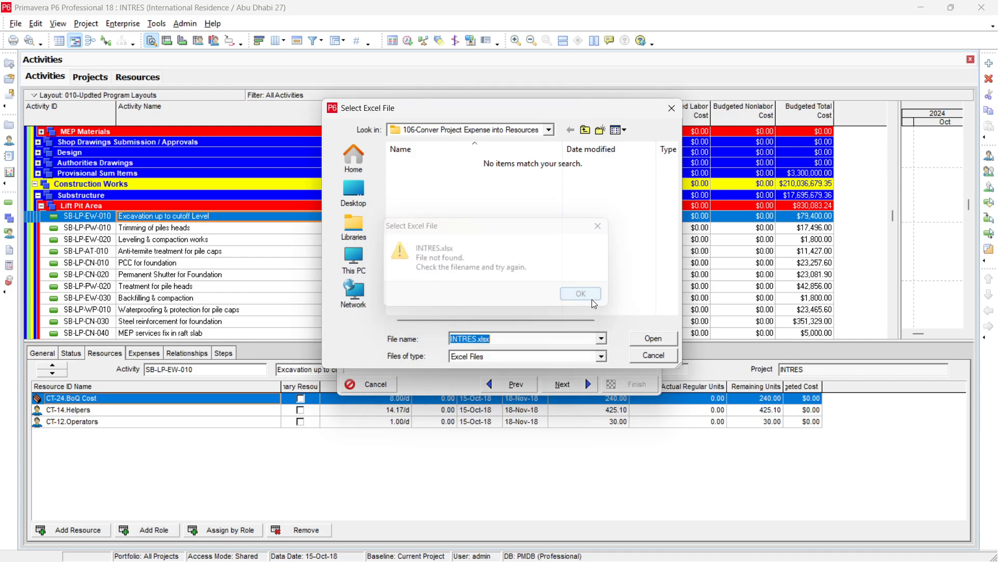
click(665, 356)
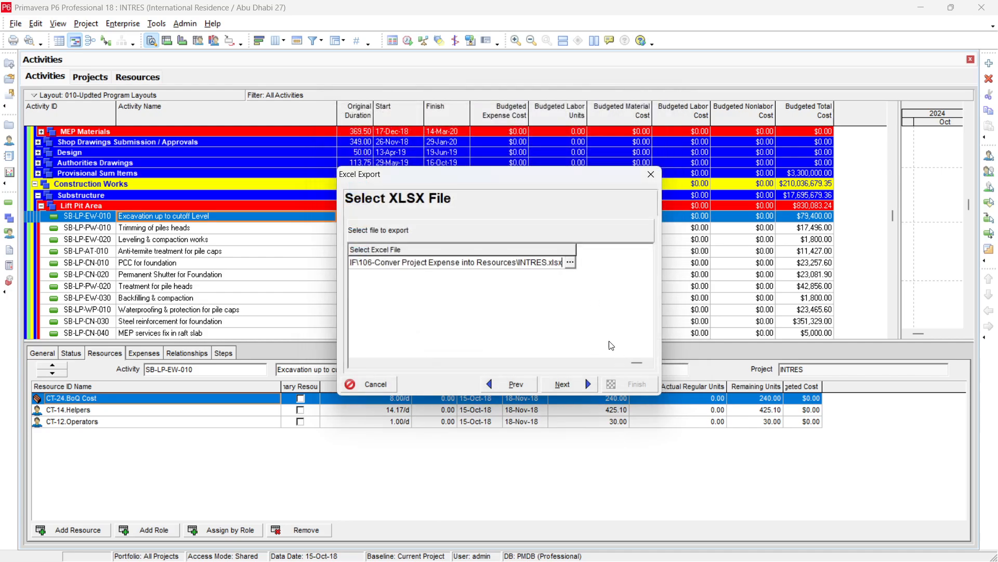
- Select INTRES.xlsx in the 106-Conver Project Expense into Resources folder as the export file and run the export to completion
click(570, 263)
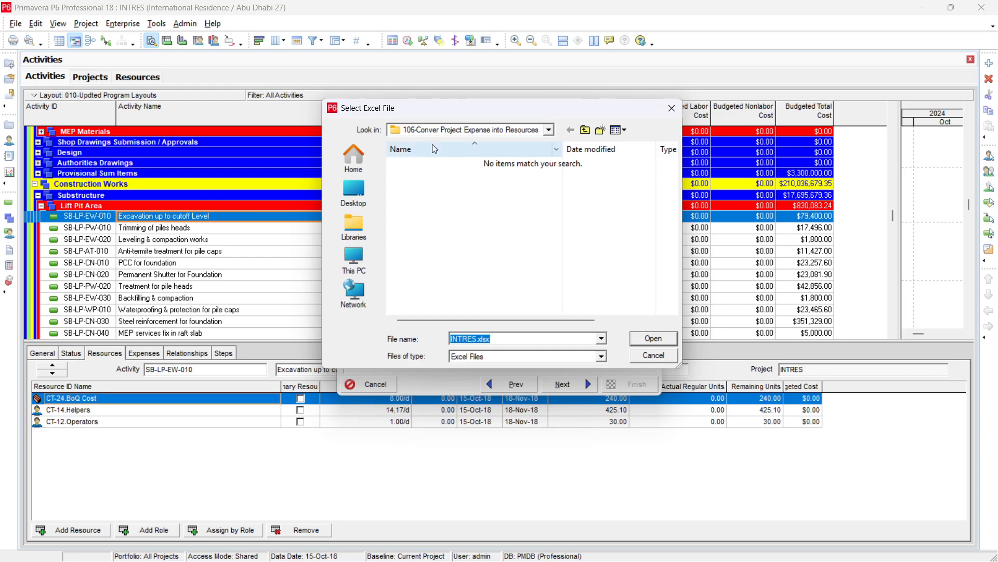
click(657, 339)
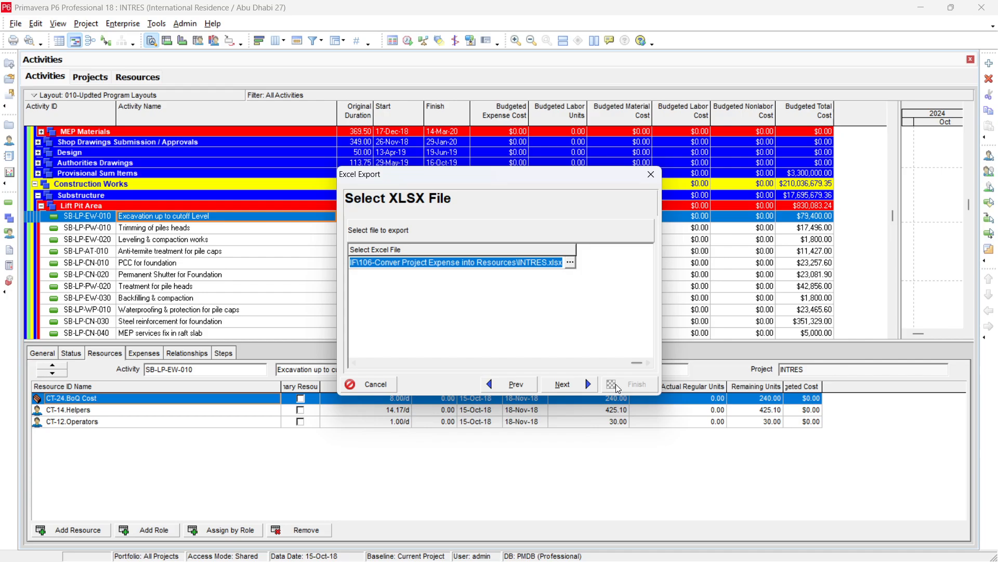
click(564, 385)
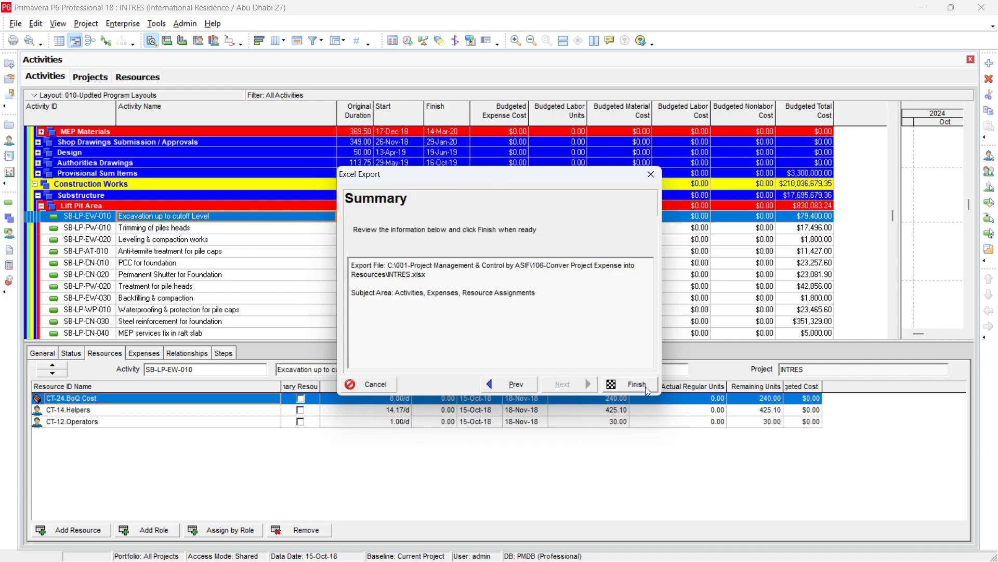
click(645, 386)
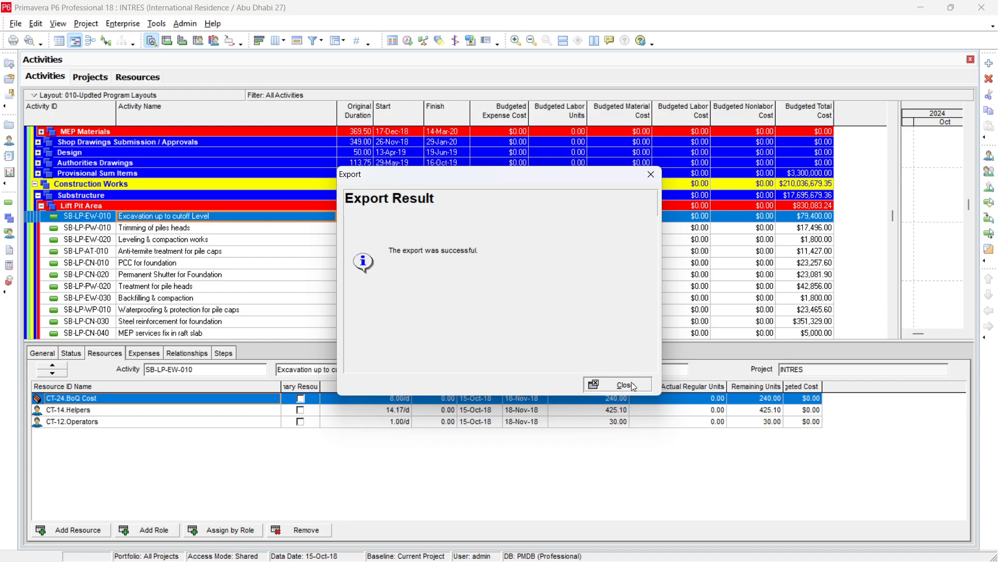
click(634, 385)
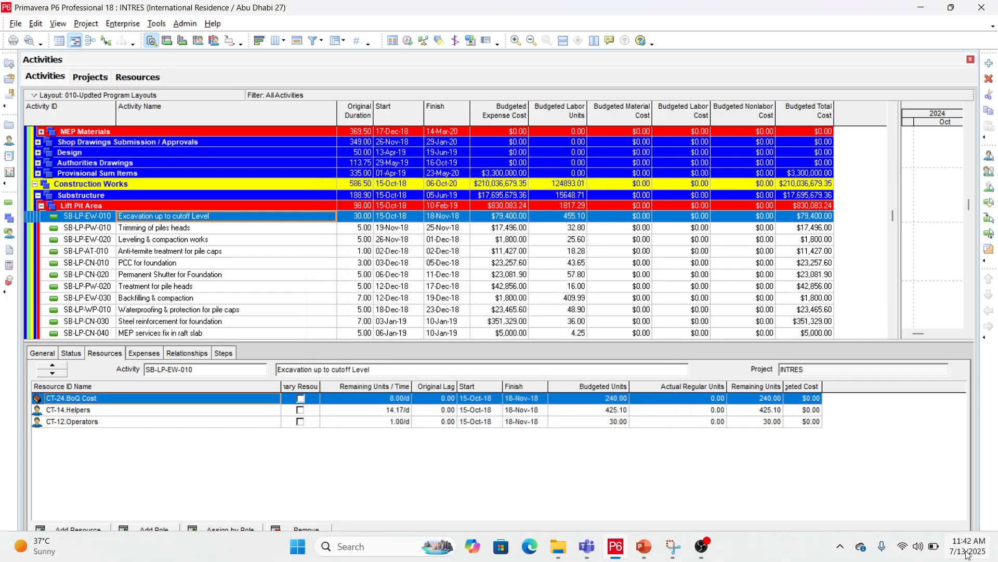
- Switch to File Explorer, go to the 106-Conver Project Expense into Resources folder and open the exported INTRES.xlsx in Excel
click(504, 252)
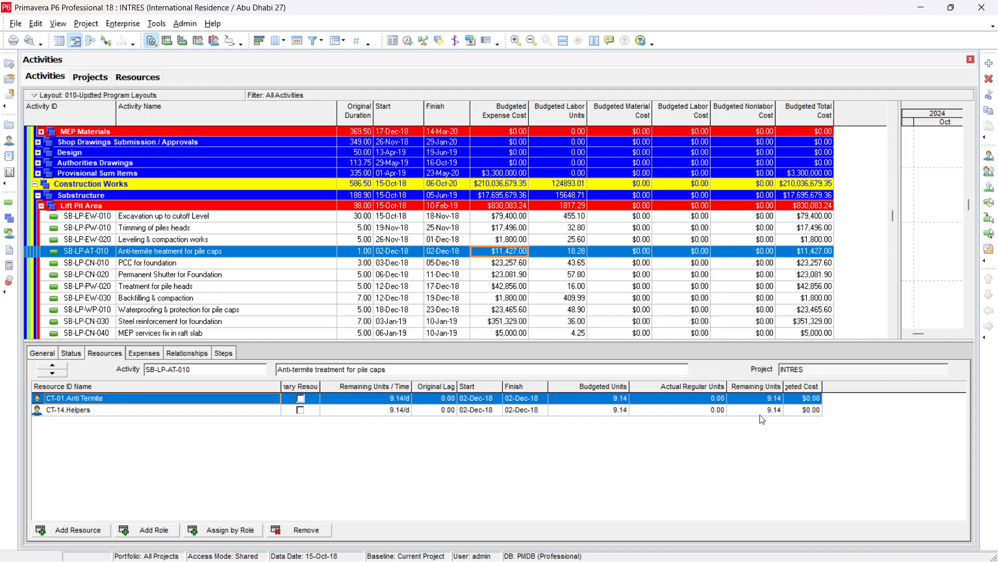
mouse_move(807, 558)
key(super+e)
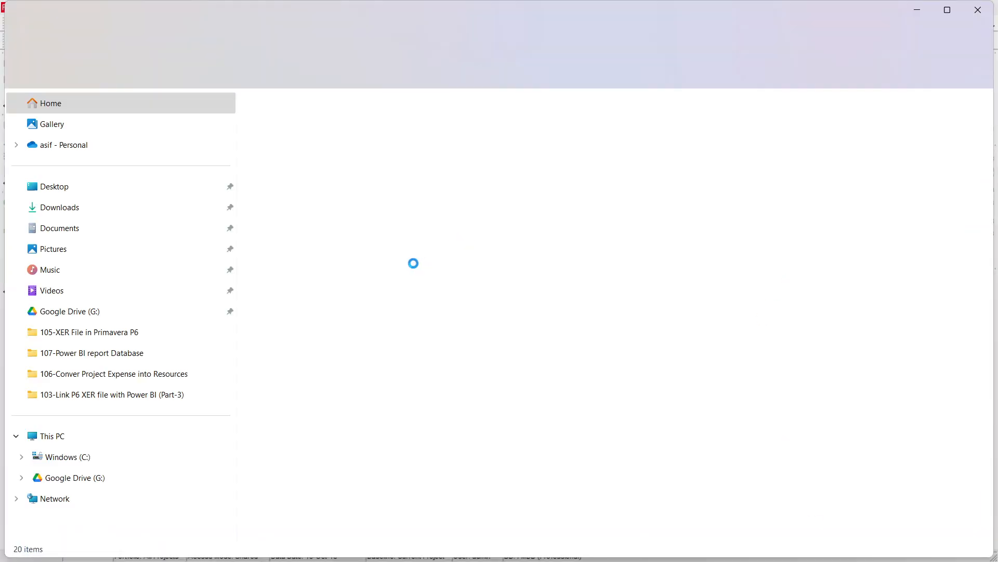
click(89, 382)
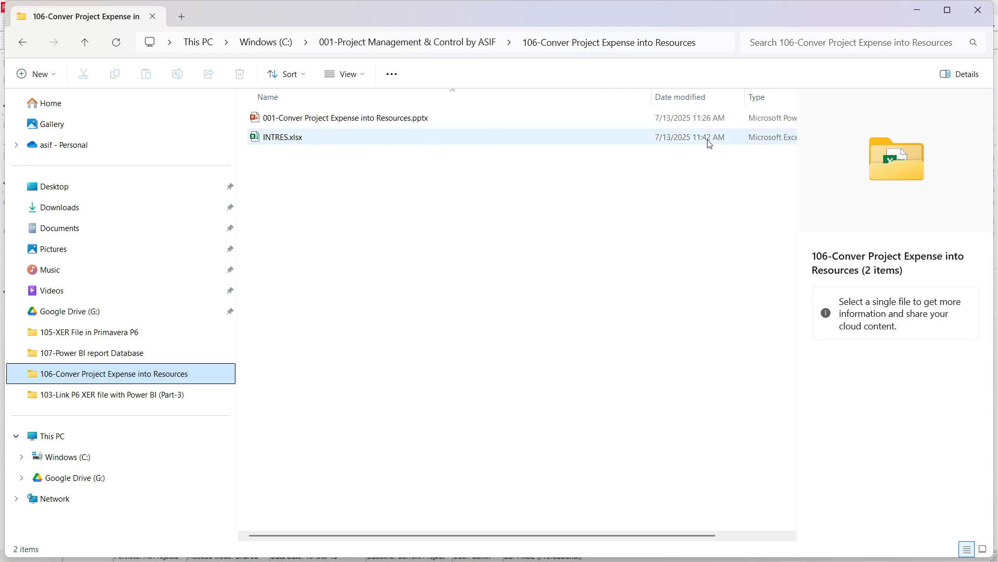
mouse_move(983, 552)
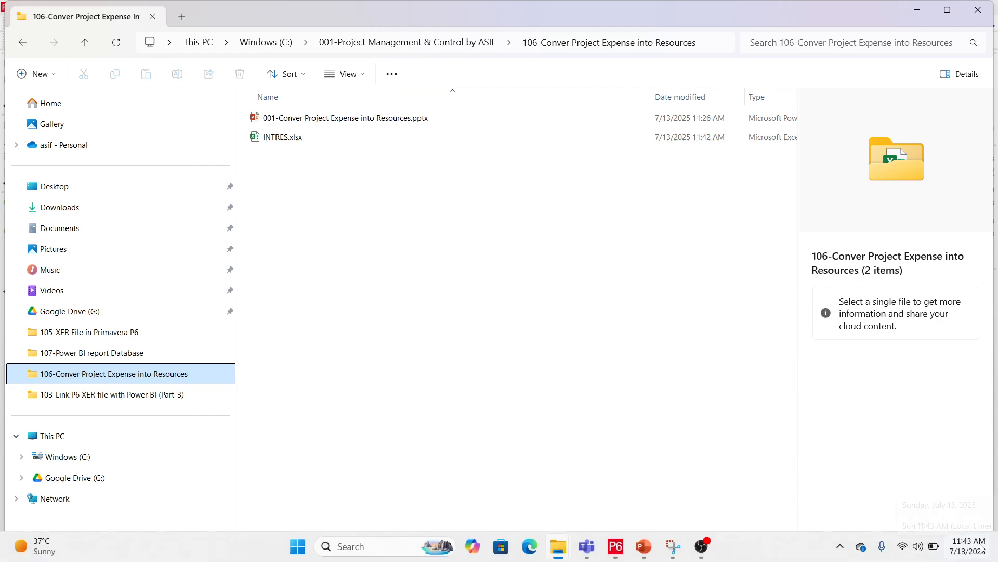
click(273, 137)
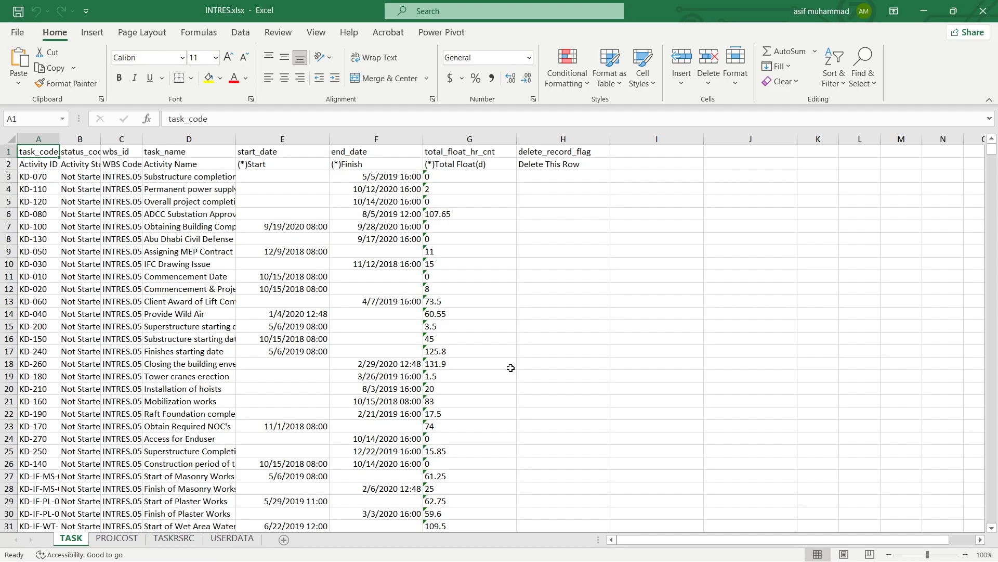
- Look over the TASK sheet, and fit all columns of the PROJCOST sheet to their contents
click(638, 366)
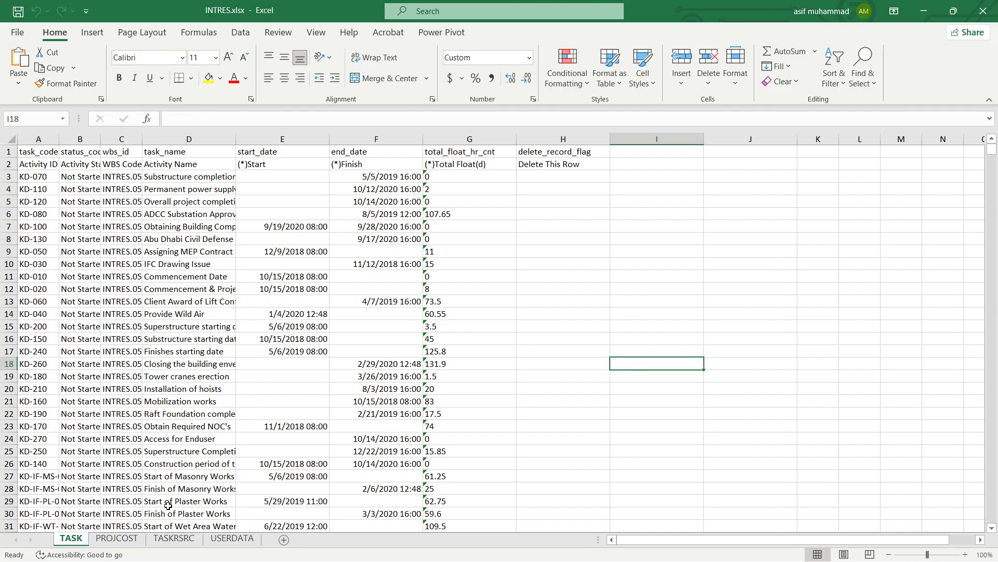
click(141, 463)
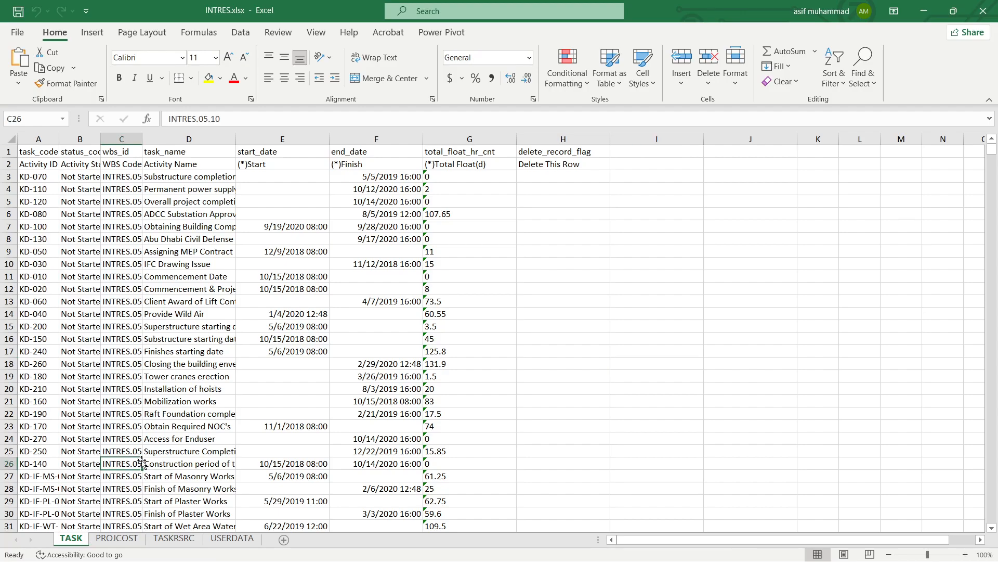
click(117, 539)
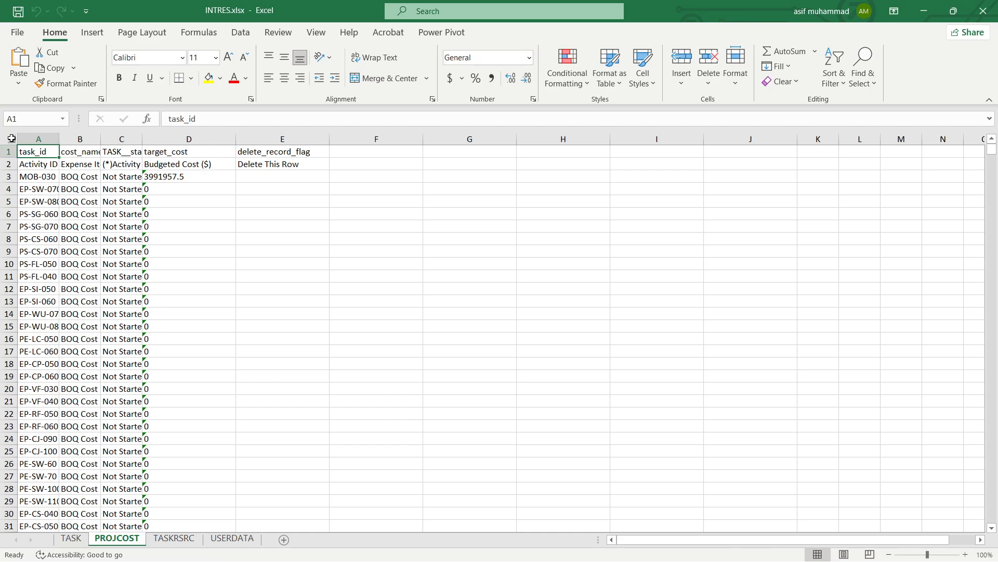
click(10, 140)
double_click(60, 136)
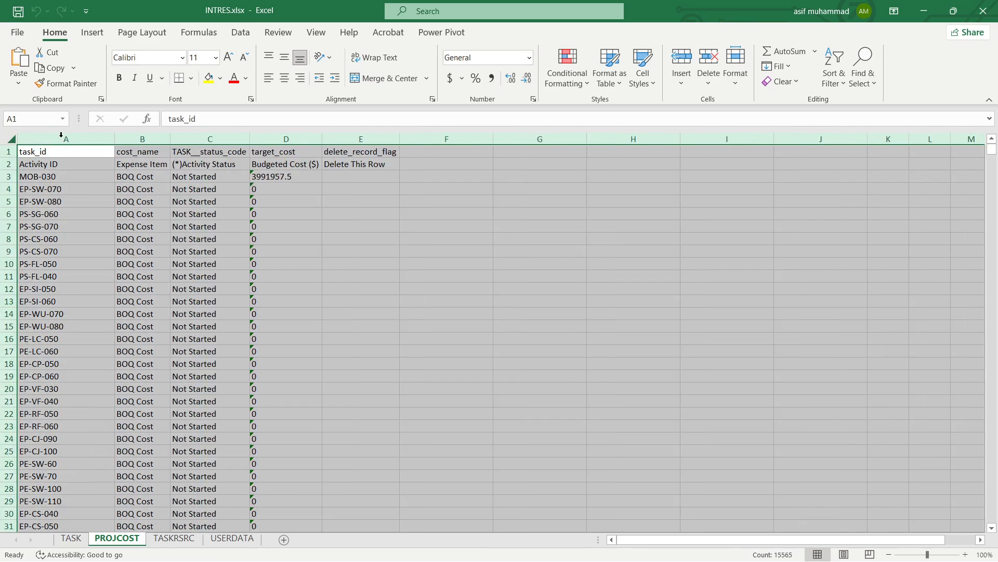
- Adjust the widths of all columns on the TASKRSRC sheet to one uniform size
click(168, 539)
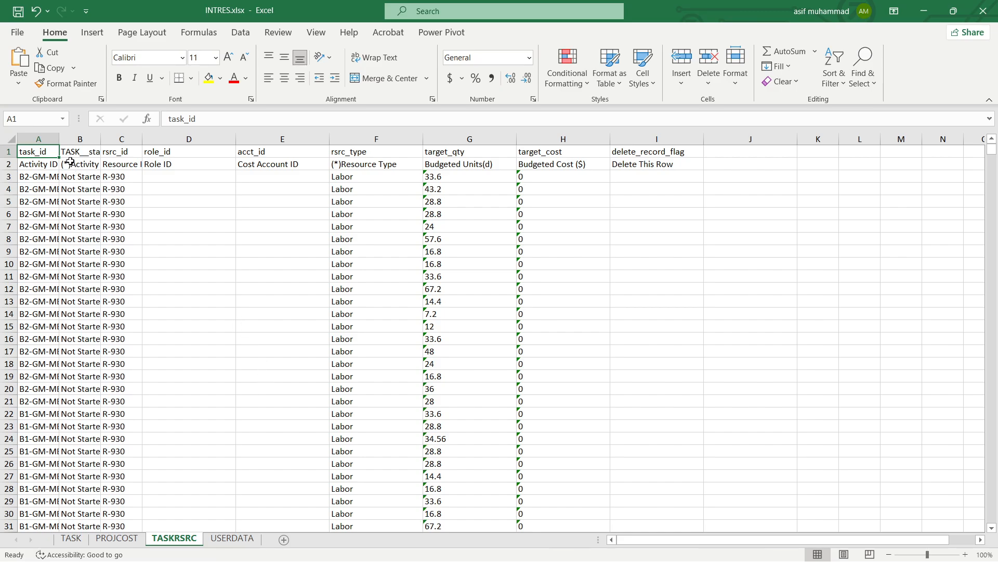
click(10, 139)
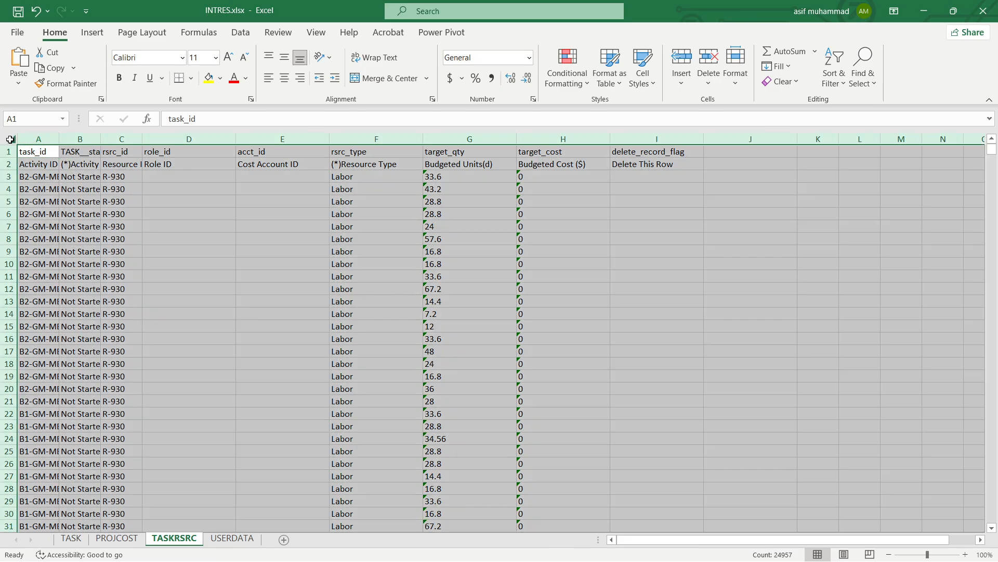
double_click(59, 138)
click(322, 356)
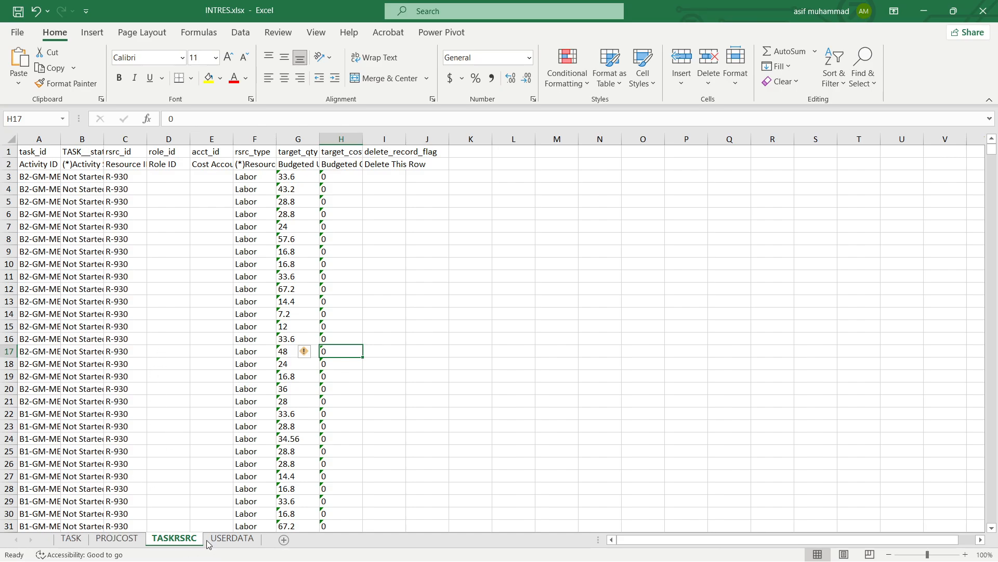
- Review the contents of the USERDATA, TASK and PROJCOST sheets
click(230, 539)
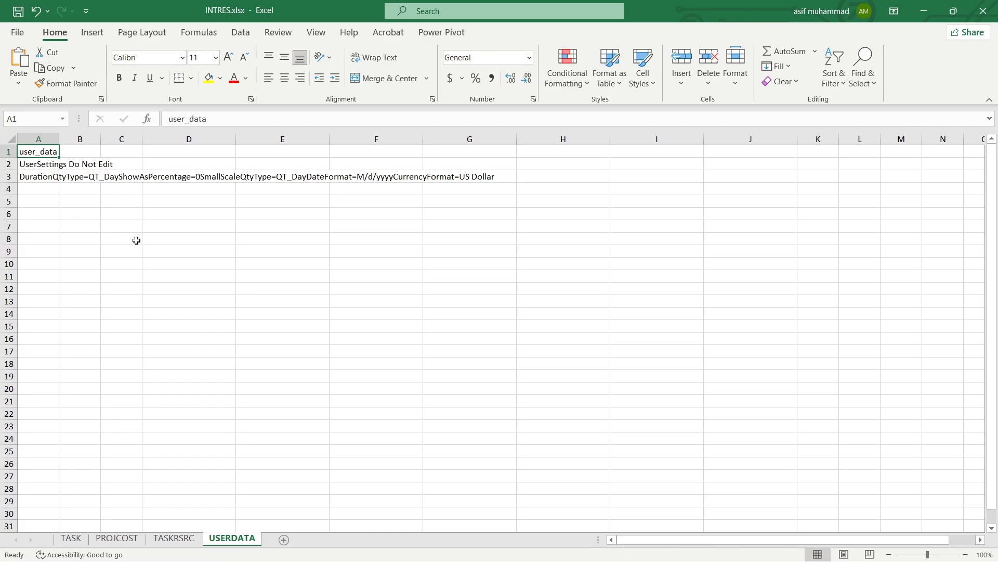
click(48, 260)
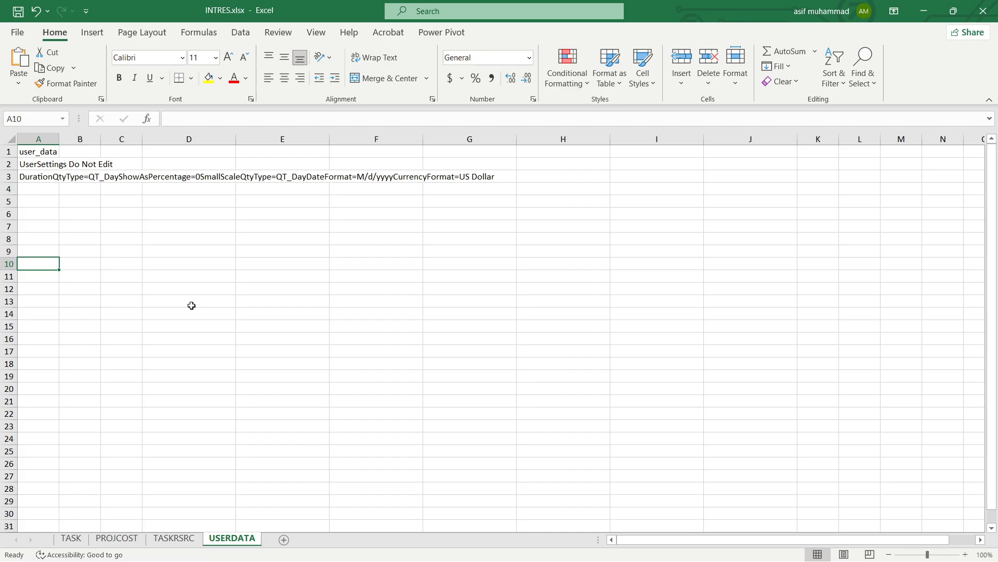
click(72, 539)
click(118, 539)
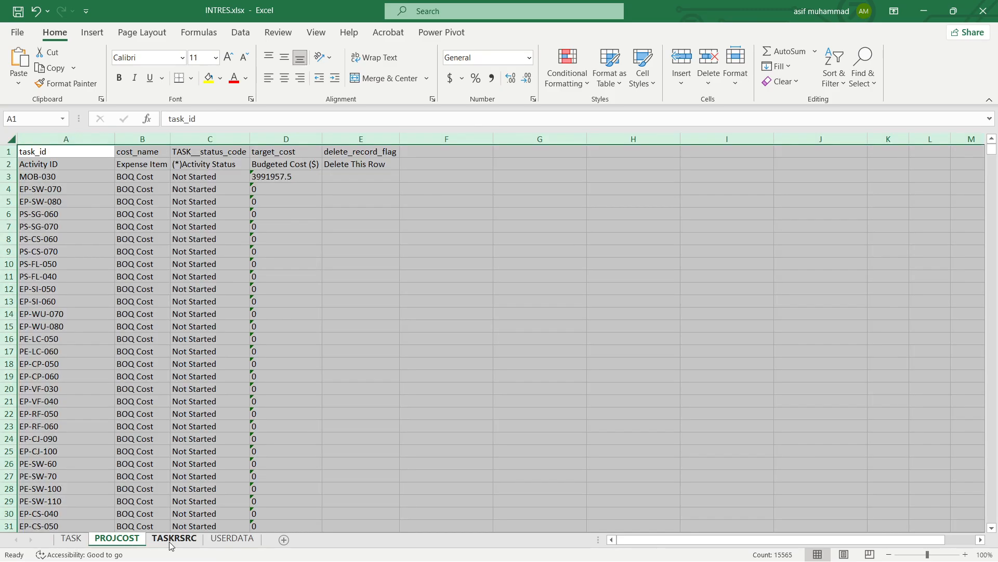
- Add filters to the header captions in row 2 of the TASKRSRC sheet
click(174, 539)
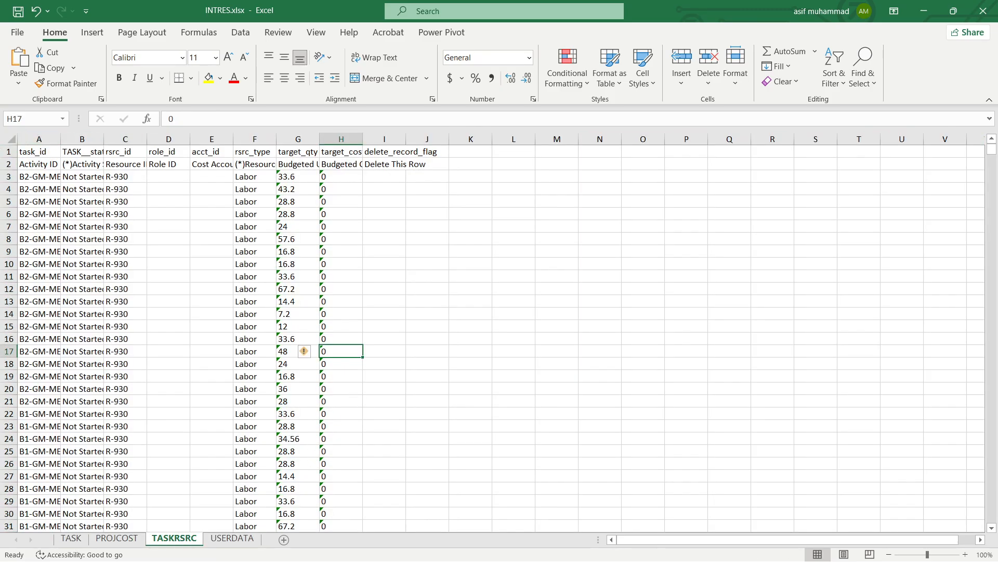
click(5, 164)
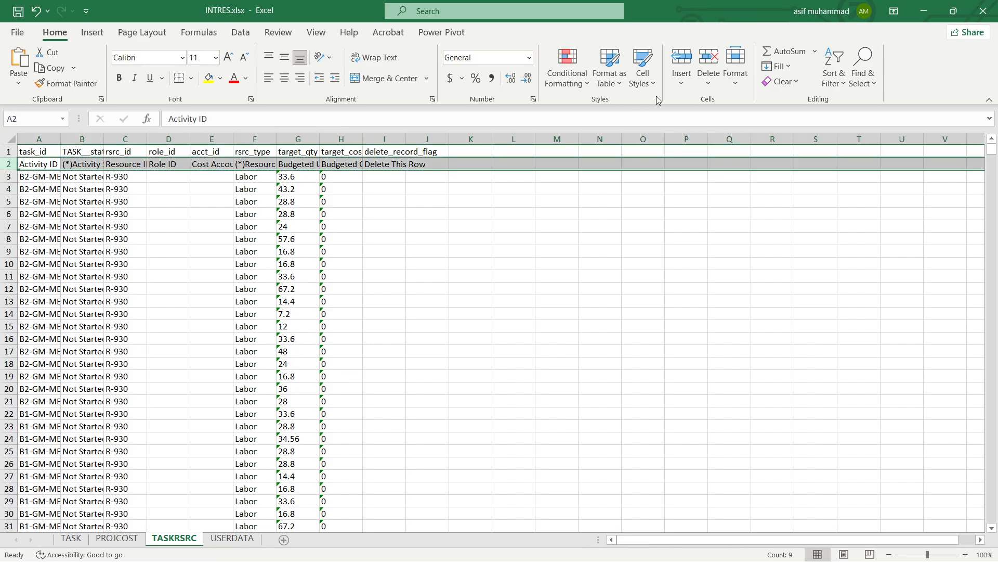
click(834, 68)
click(844, 163)
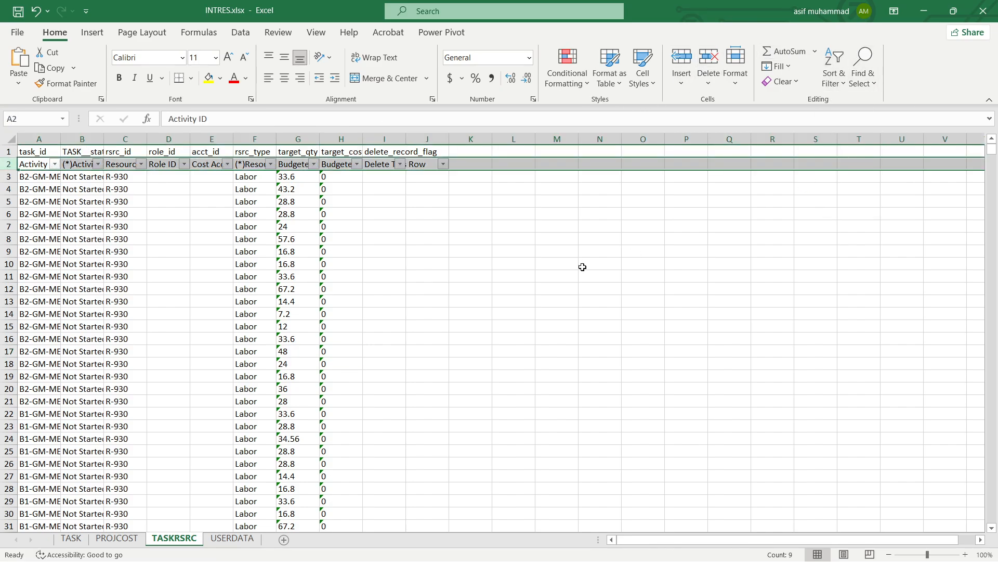
click(208, 239)
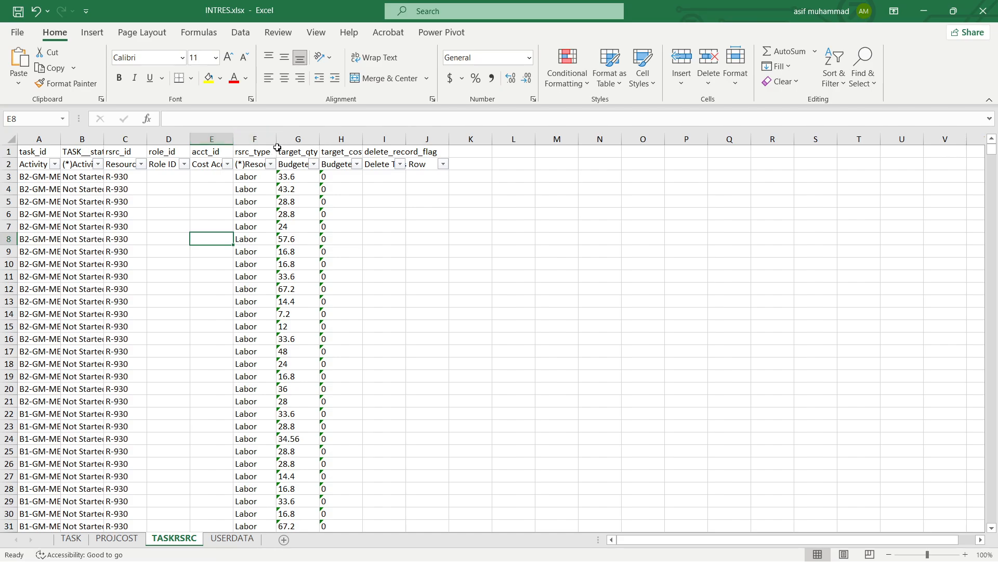
- Widen the Resource Type, Budgeted Units and Budgeted Cost columns of the TASKRSRC sheet so their headers are readable
drag(277, 141, 325, 137)
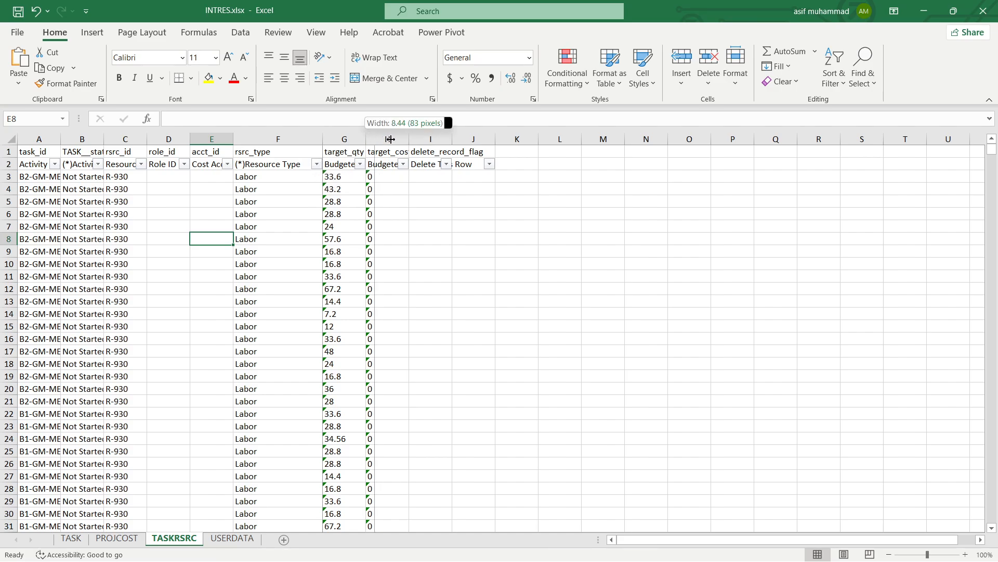
double_click(366, 139)
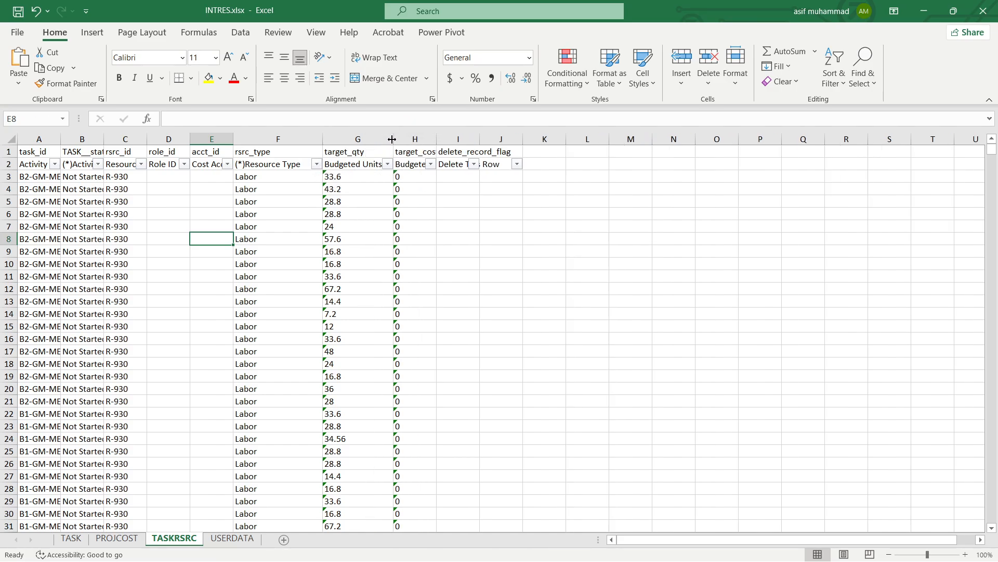
double_click(431, 138)
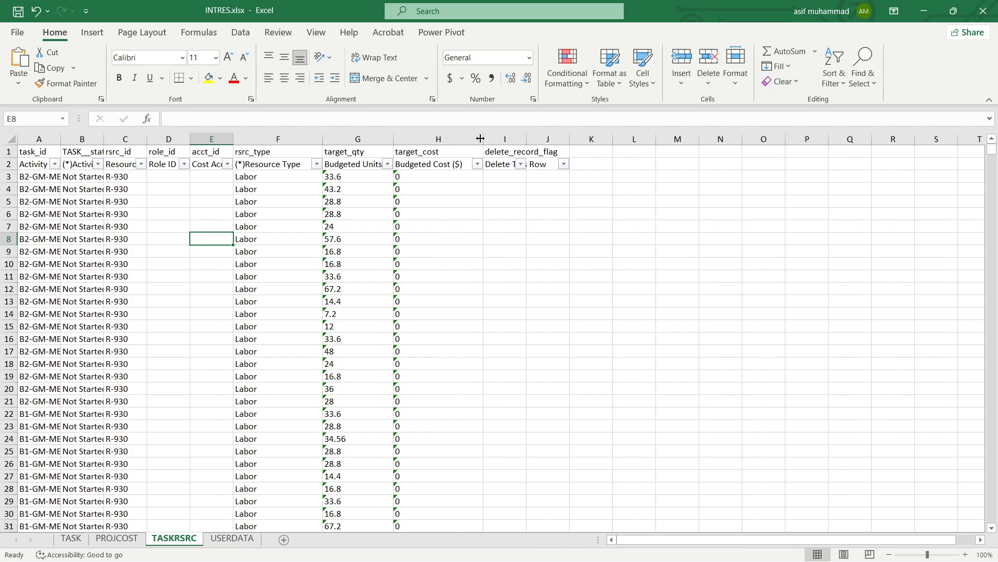
double_click(392, 138)
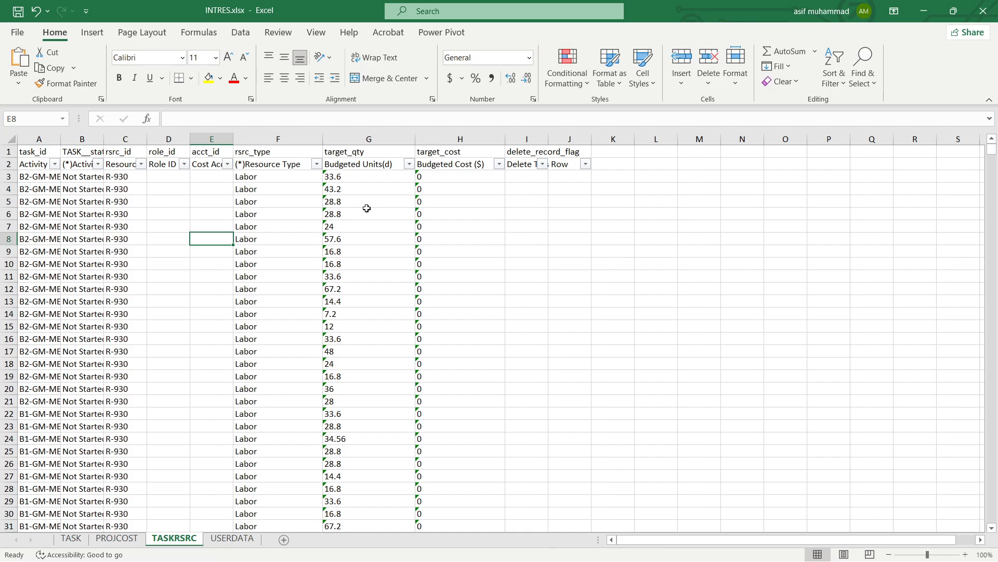
- Filter the Resource Type column to Material only by excluding Labor
click(316, 164)
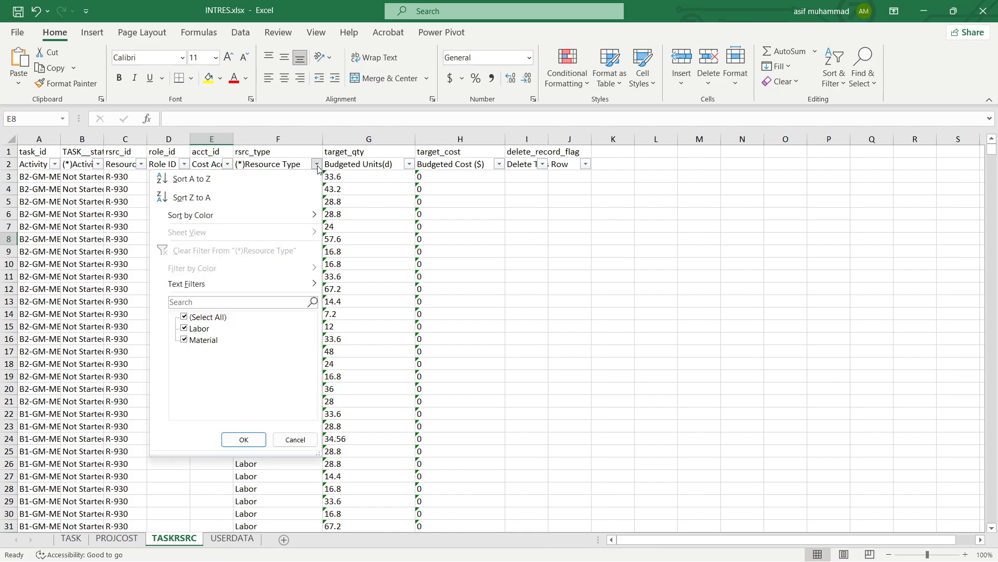
click(192, 331)
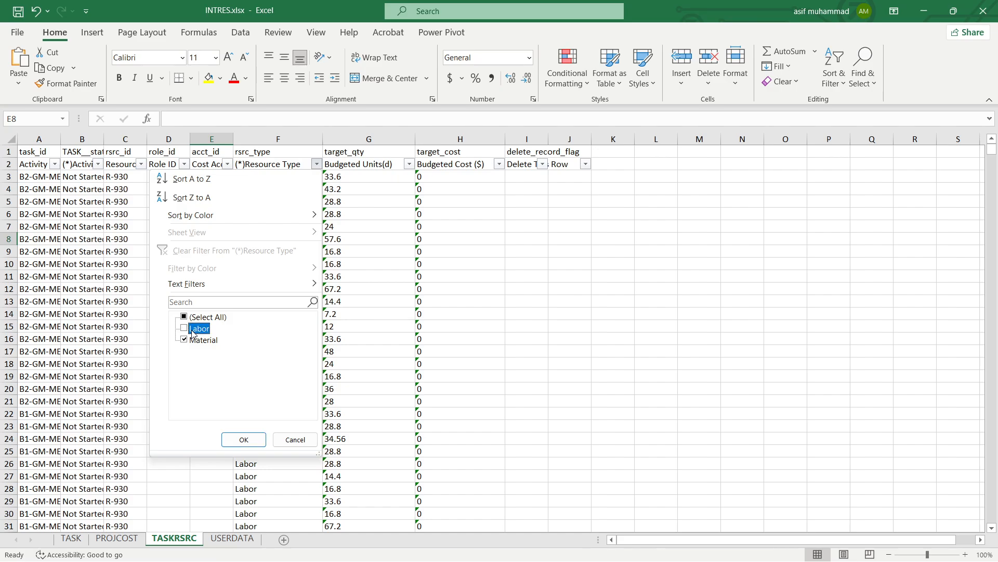
click(244, 440)
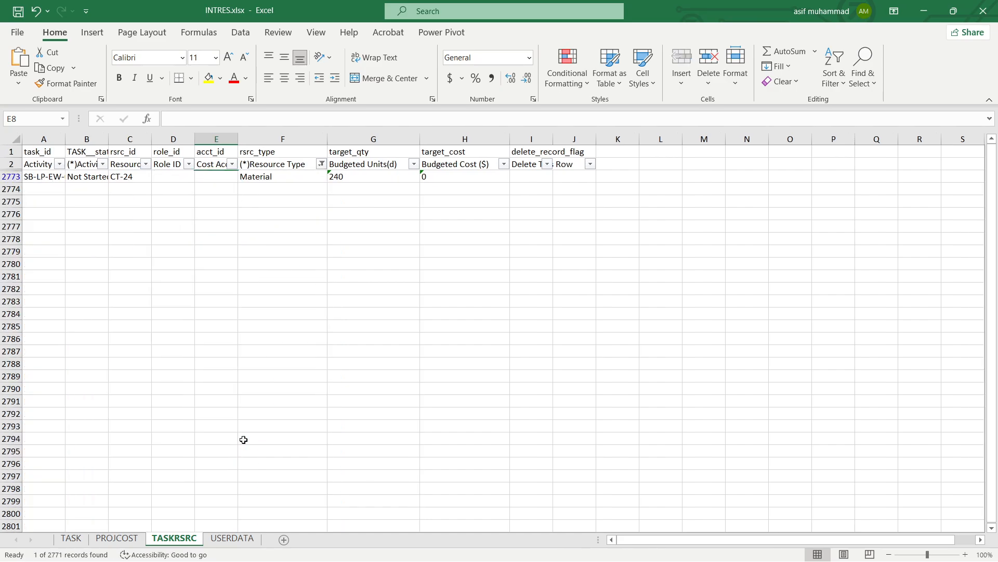
- Select the filtered CT-24 row, compare it with the resources of activity SB-LP-EW-010 in Primavera P6, and return to Excel
drag(52, 177, 465, 177)
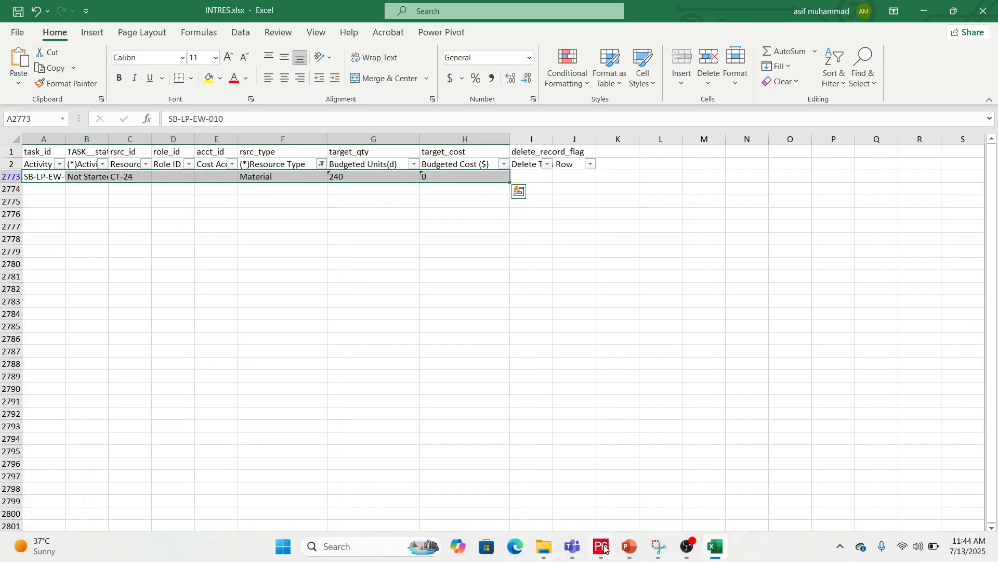
click(604, 548)
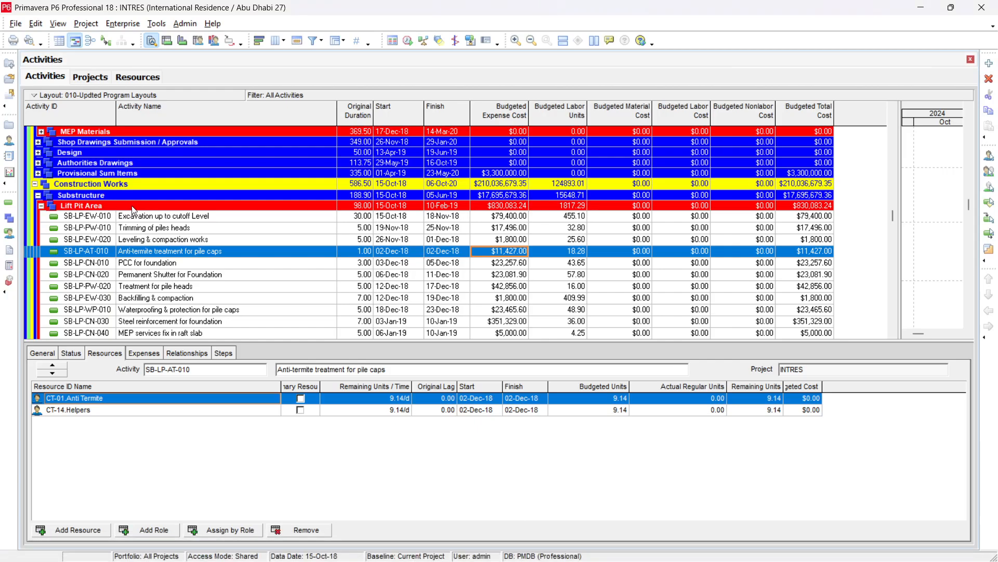
click(146, 219)
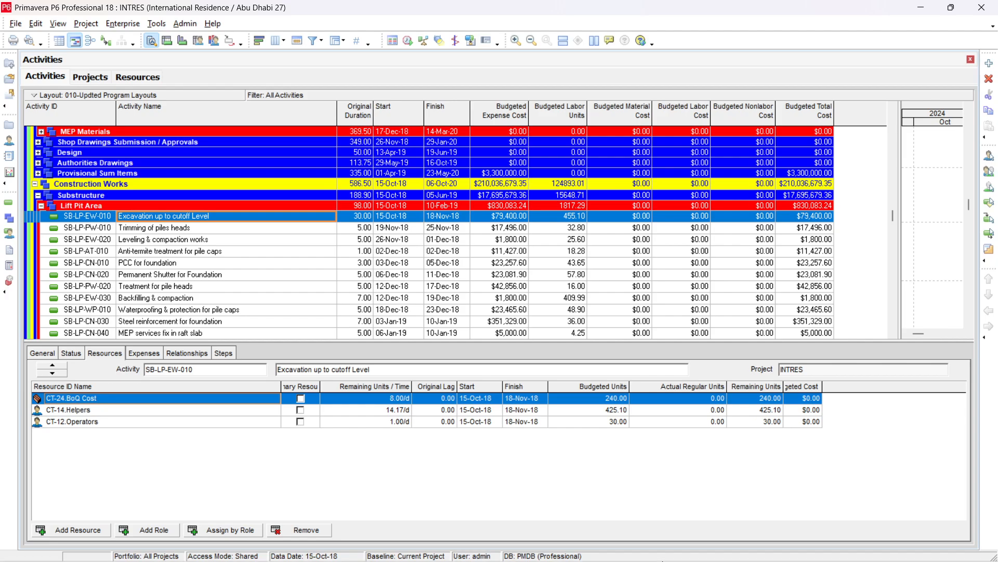
click(727, 547)
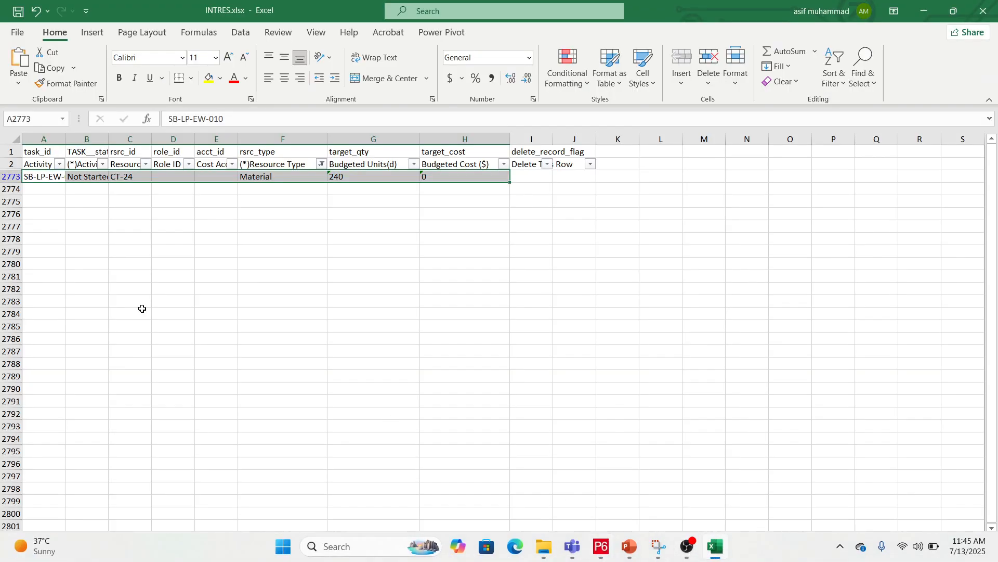
- Copy all activity IDs from the TASK sheet into the TASKRSRC sheet starting at cell A2779, widening the Activity ID column to fit
click(54, 178)
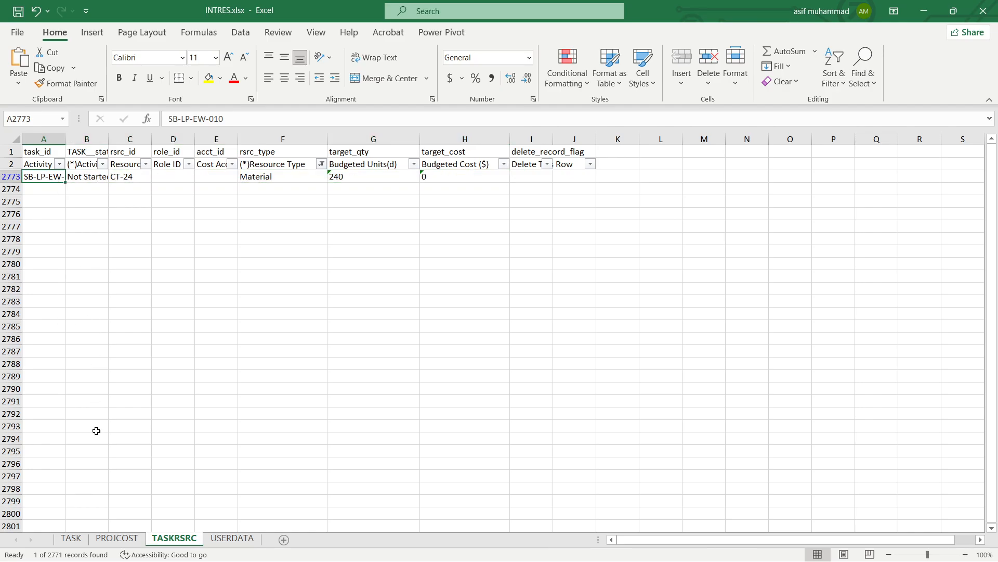
click(71, 539)
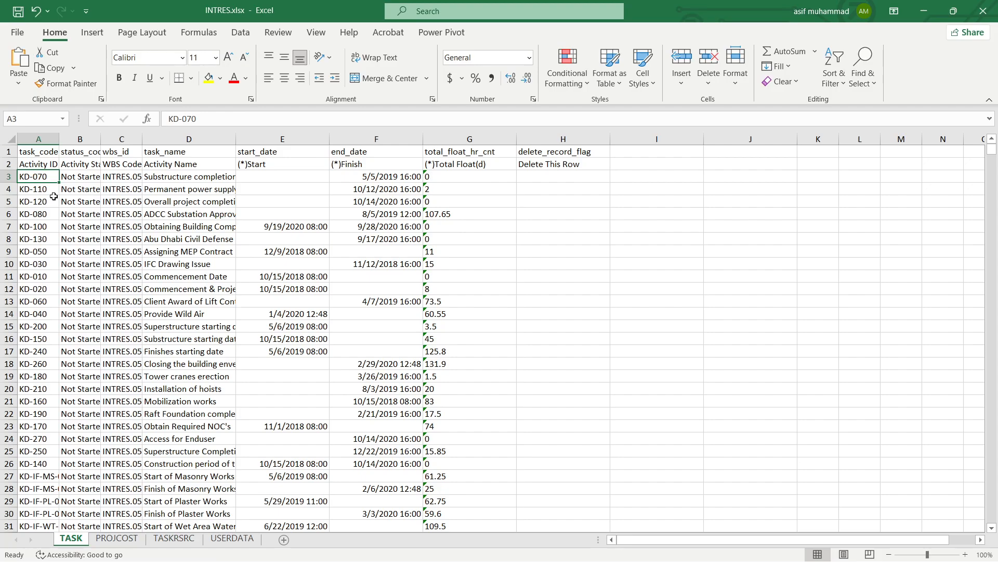
key(ctrl+shift+Down)
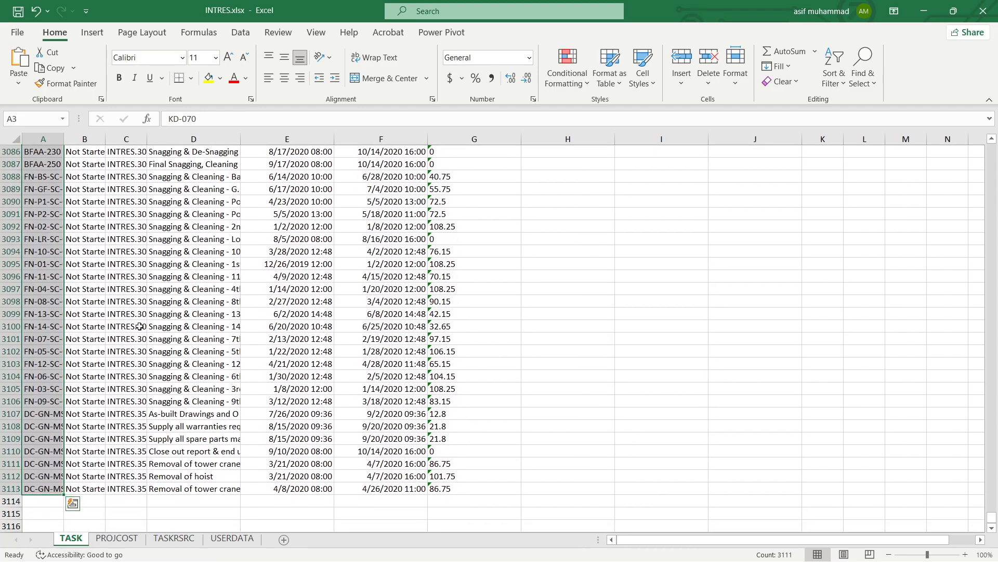
key(ctrl+c)
click(171, 538)
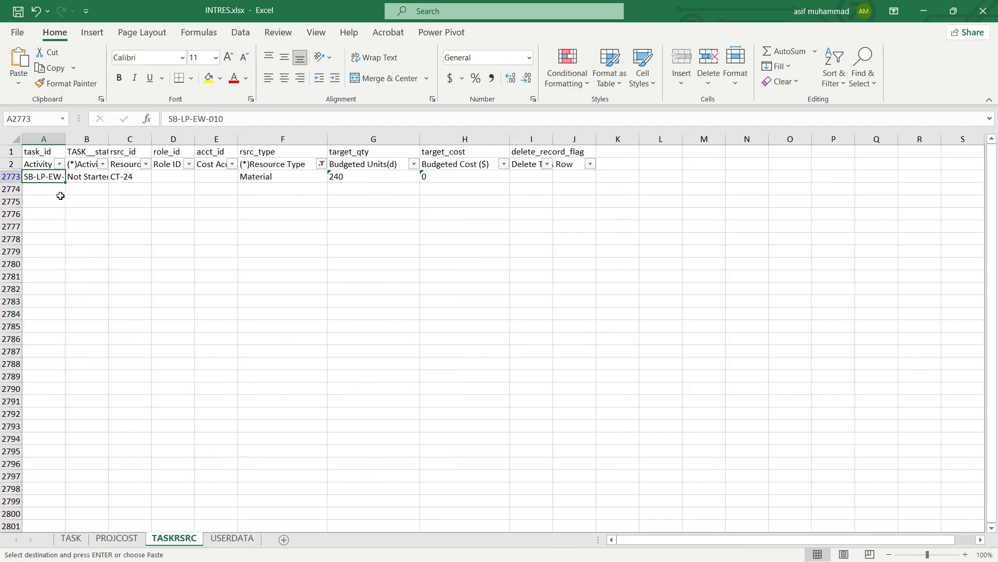
drag(69, 144, 94, 144)
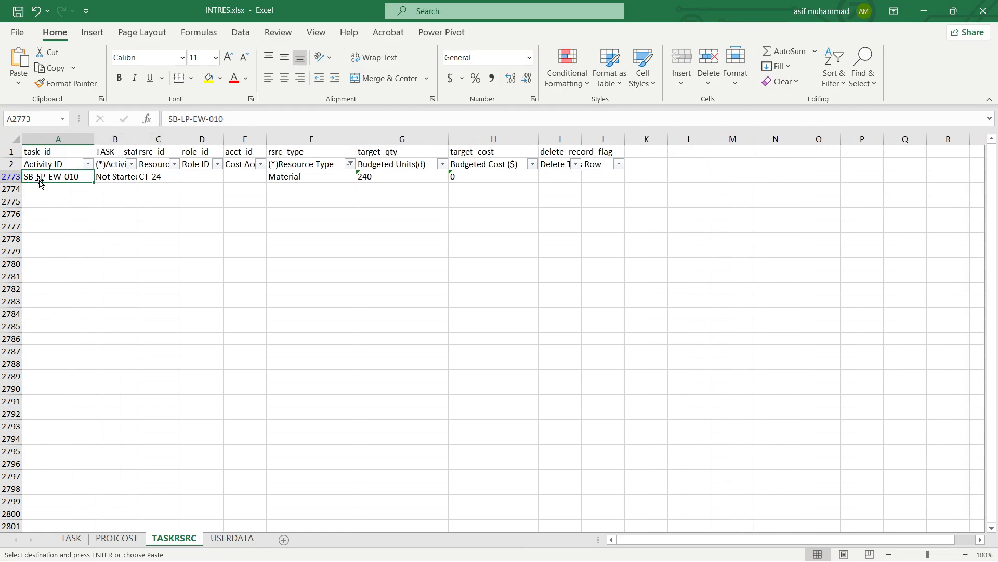
click(34, 251)
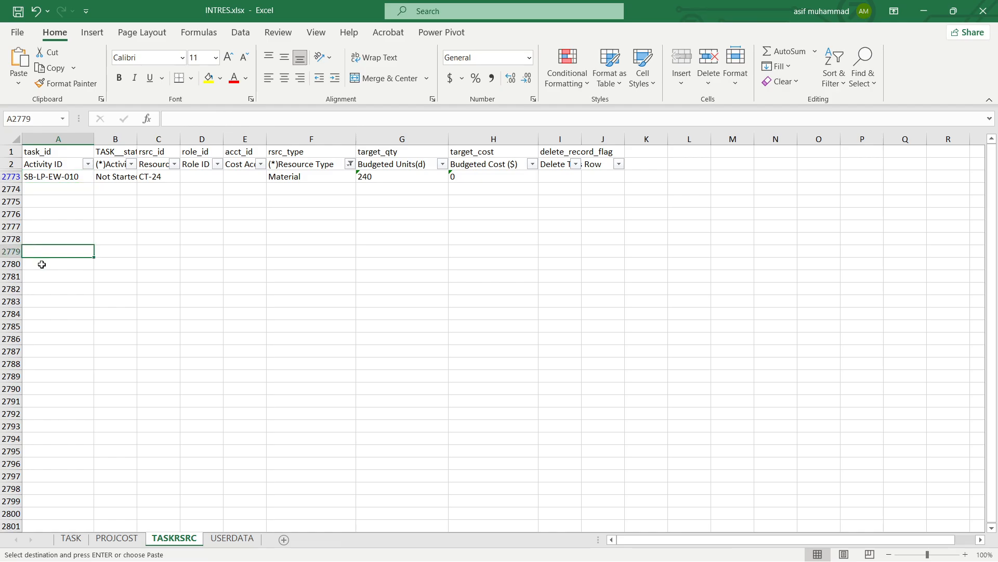
key(ctrl+v)
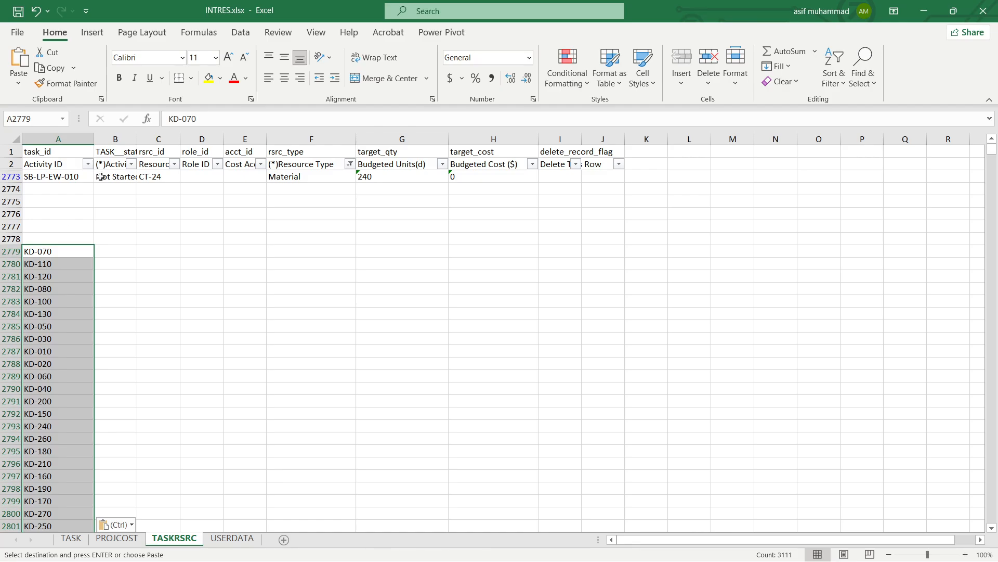
- Widen the Activity Status and Resource ID columns, then copy Not Started and CT-24 from row 2773 to B2779:C2779 and fill them down all pasted activities
drag(137, 142, 250, 138)
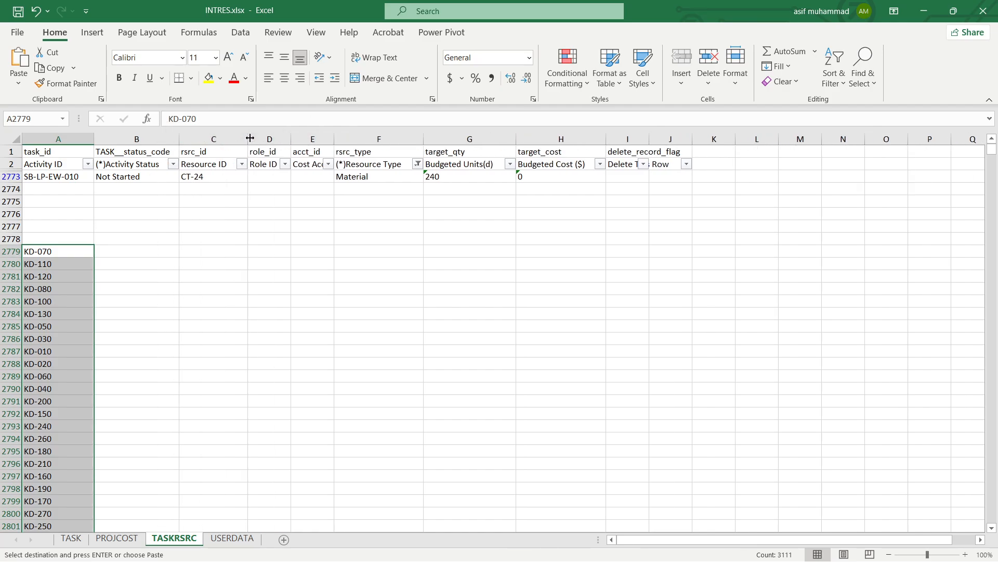
drag(138, 177, 201, 177)
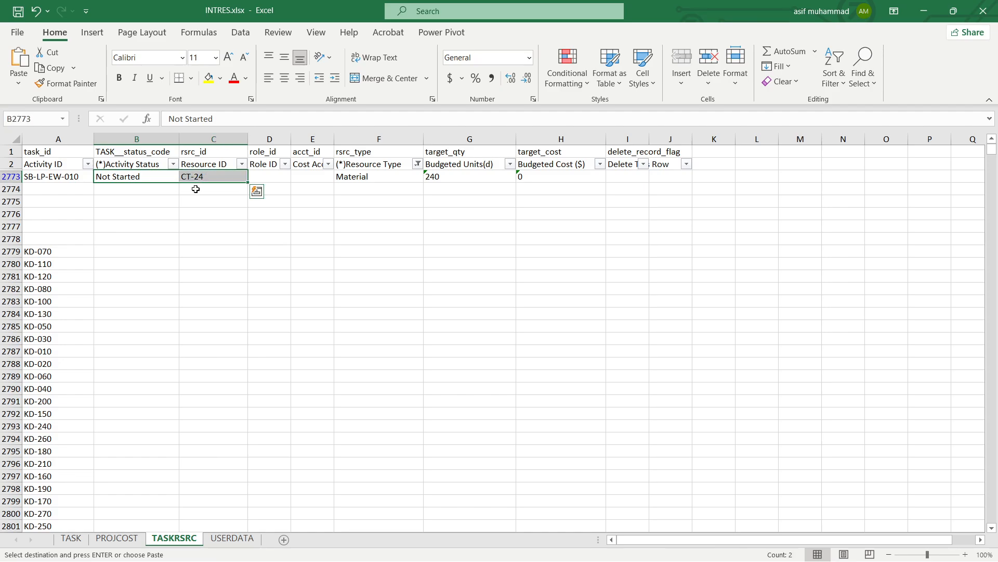
key(ctrl+c)
click(109, 250)
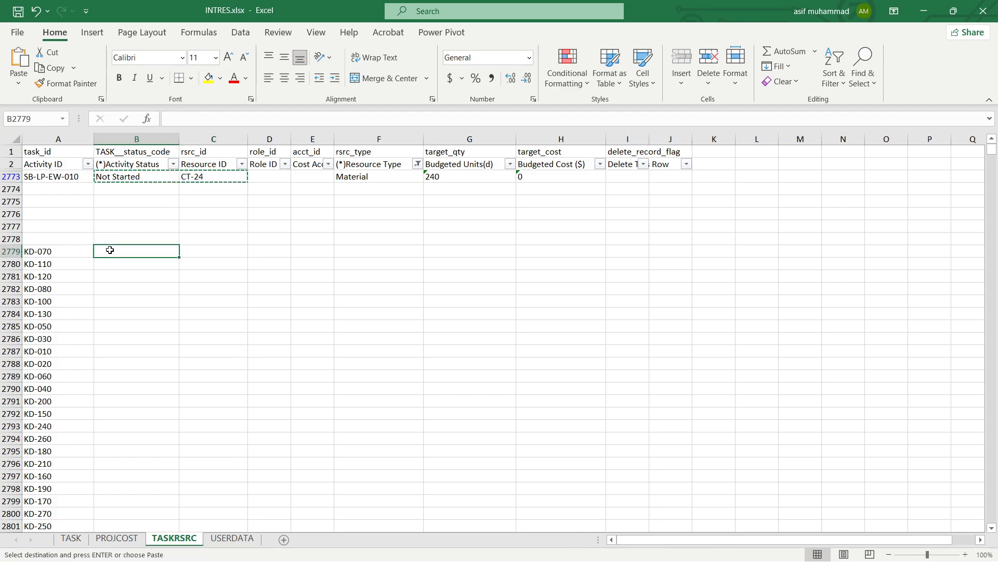
key(Return)
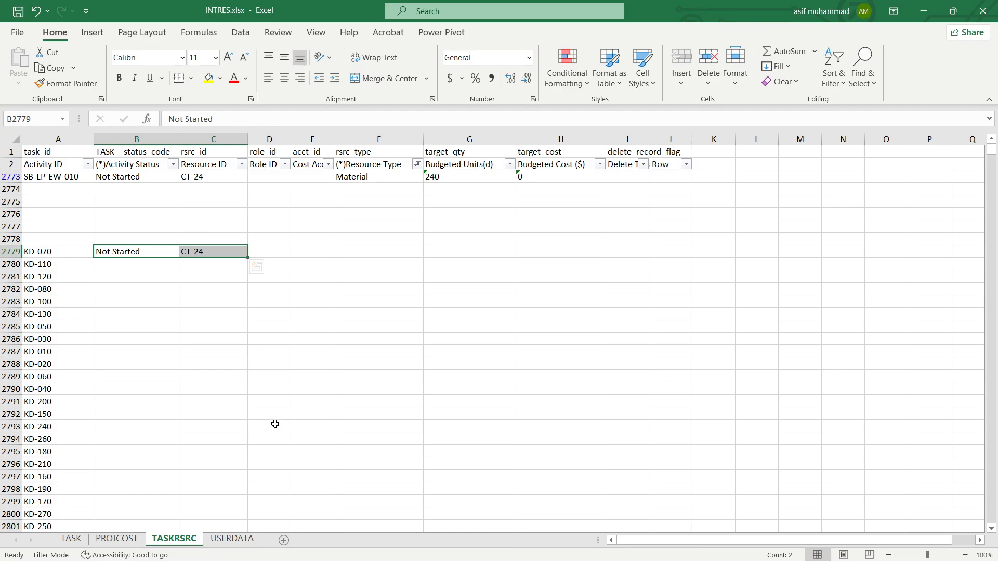
double_click(248, 258)
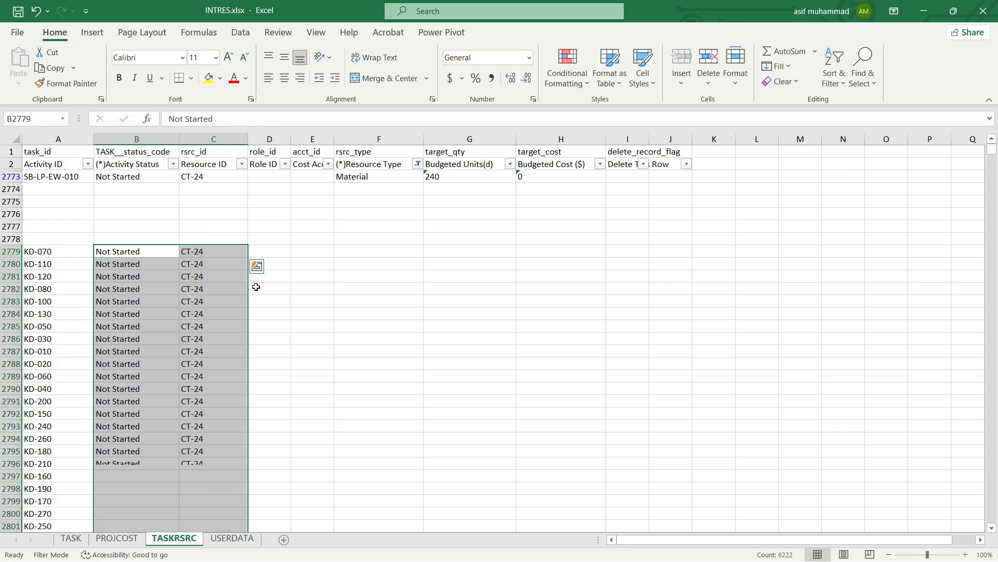
- Check the filled Activity Status and Resource ID values from the first to the last pasted activity, and return to the header row
scroll(174, 393, down, 12)
scroll(175, 392, up, 2)
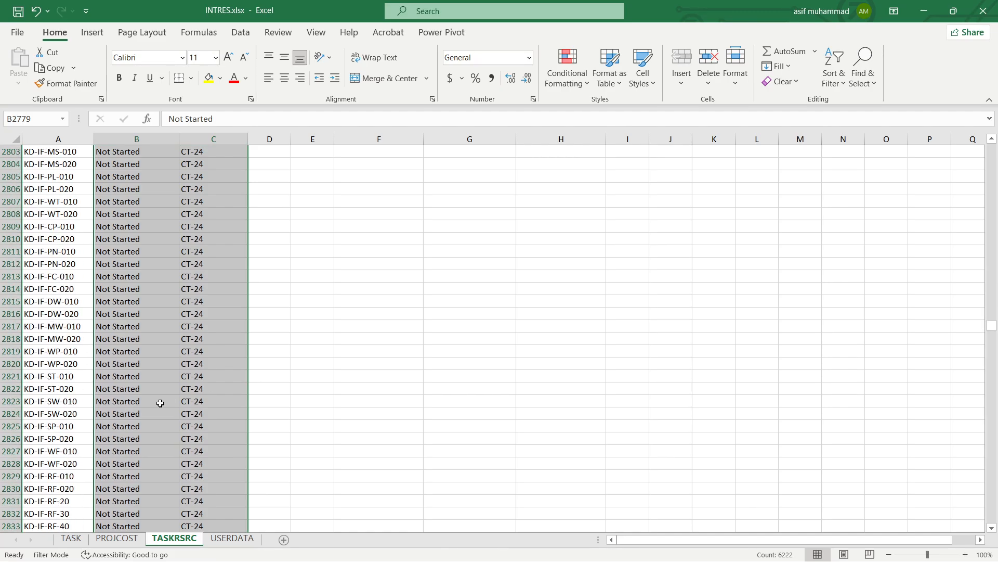
click(121, 404)
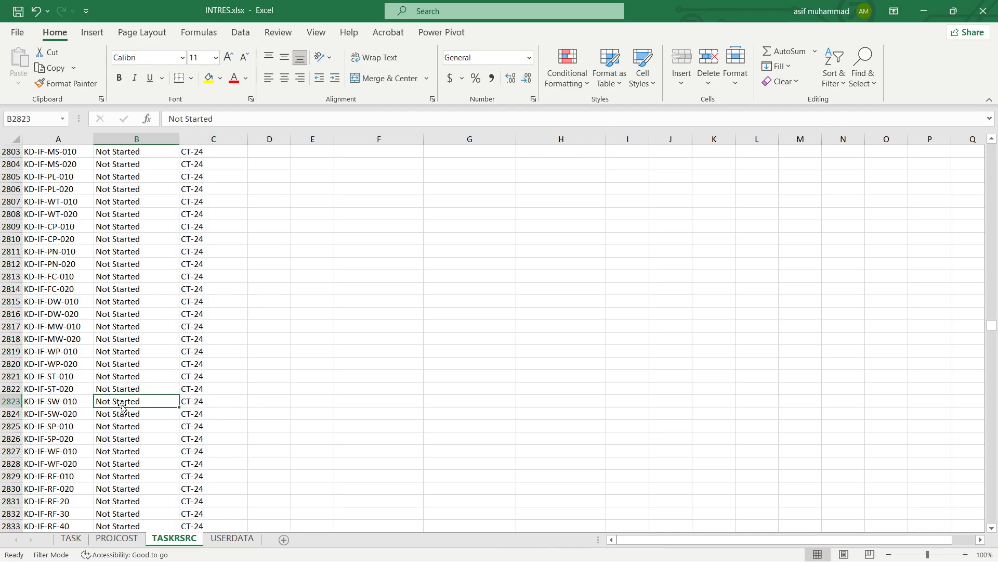
key(ctrl+Up)
key(ctrl+Up)
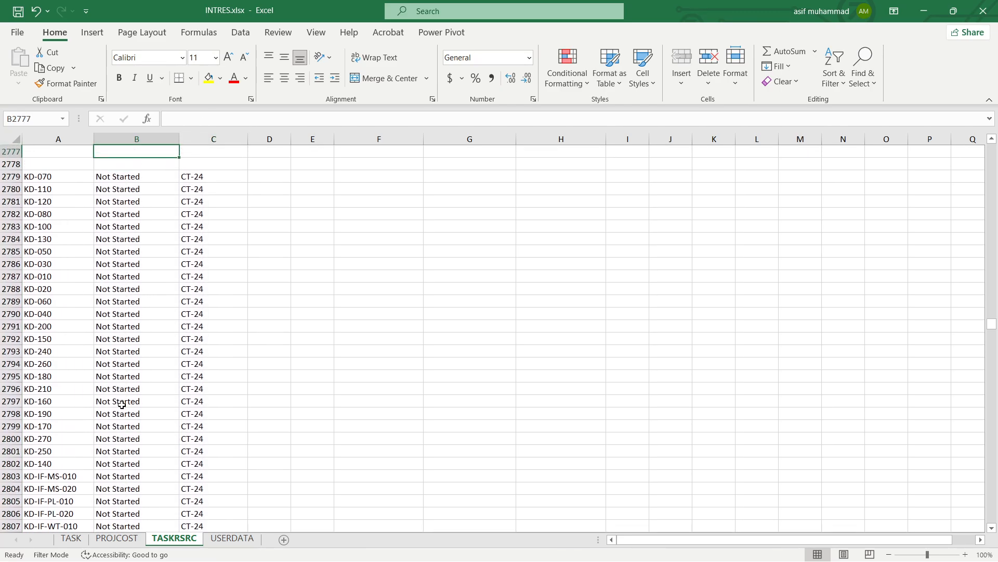
key(Down)
key(Down)
key(Down)
key(Down)
key(Down)
key(Down)
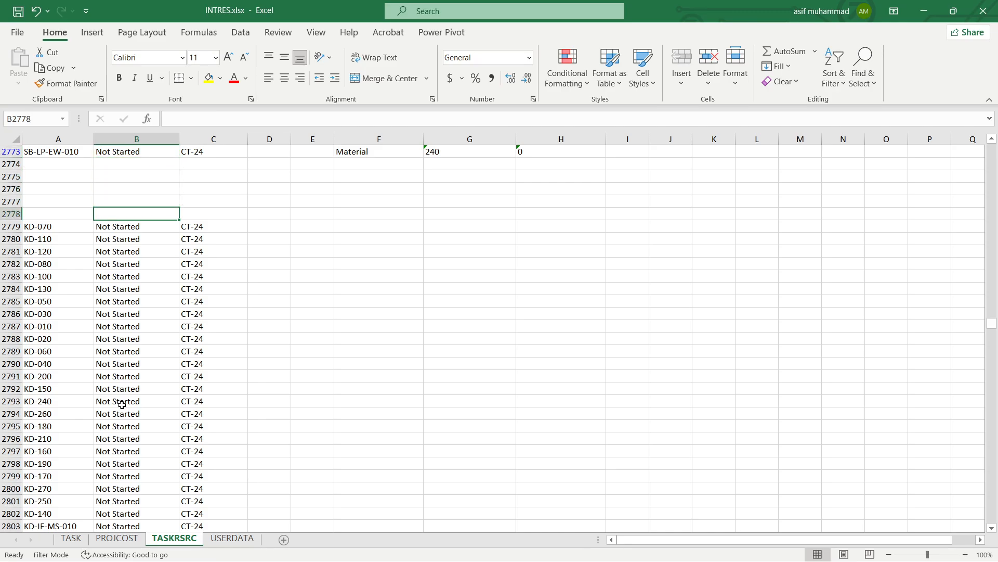
key(ctrl+Down)
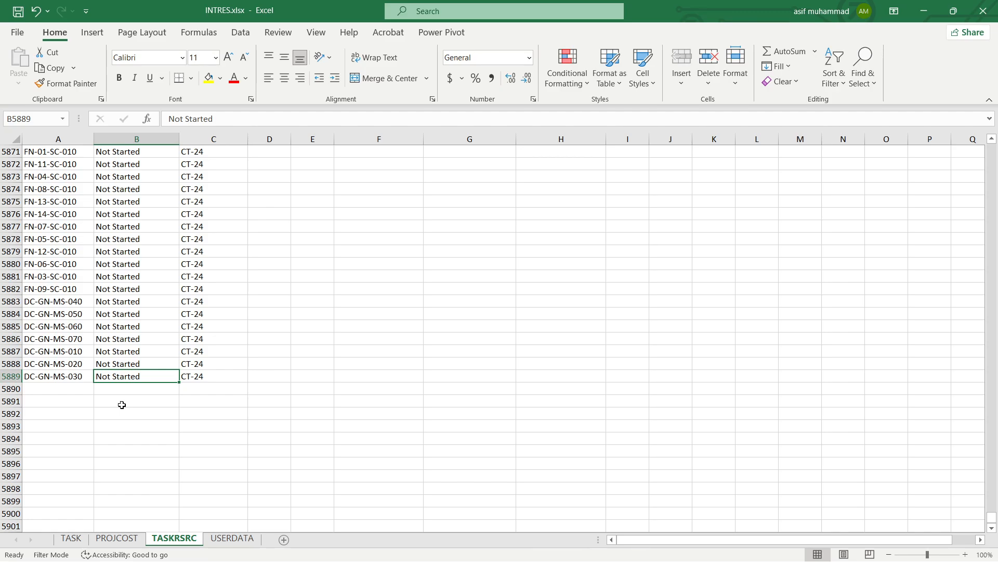
key(ctrl+Up)
key(ctrl+Up)
key(ctrl+Up)
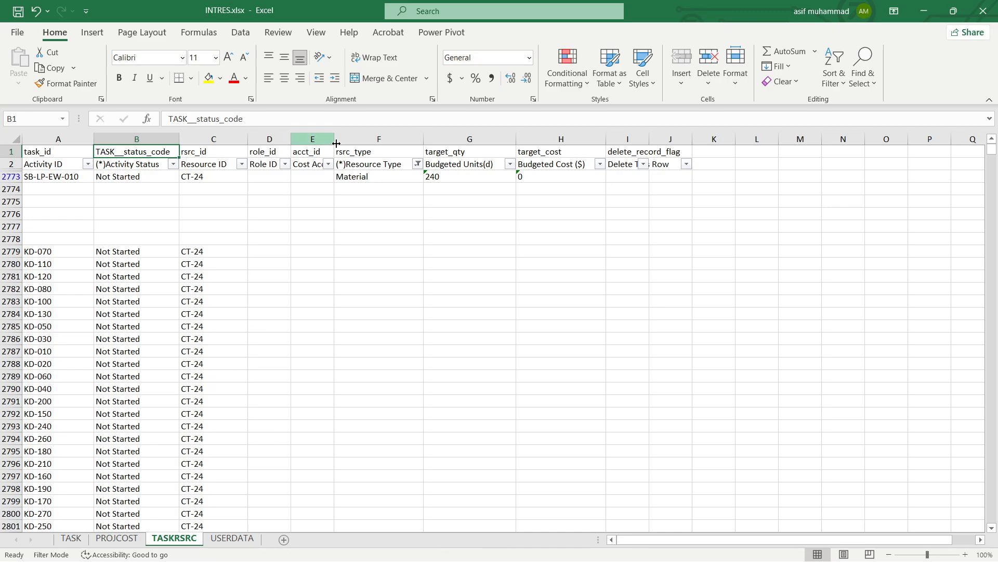
- Widen the Cost Account ID column and copy the Material resource type from F2773 to cell F2779
drag(336, 143, 369, 144)
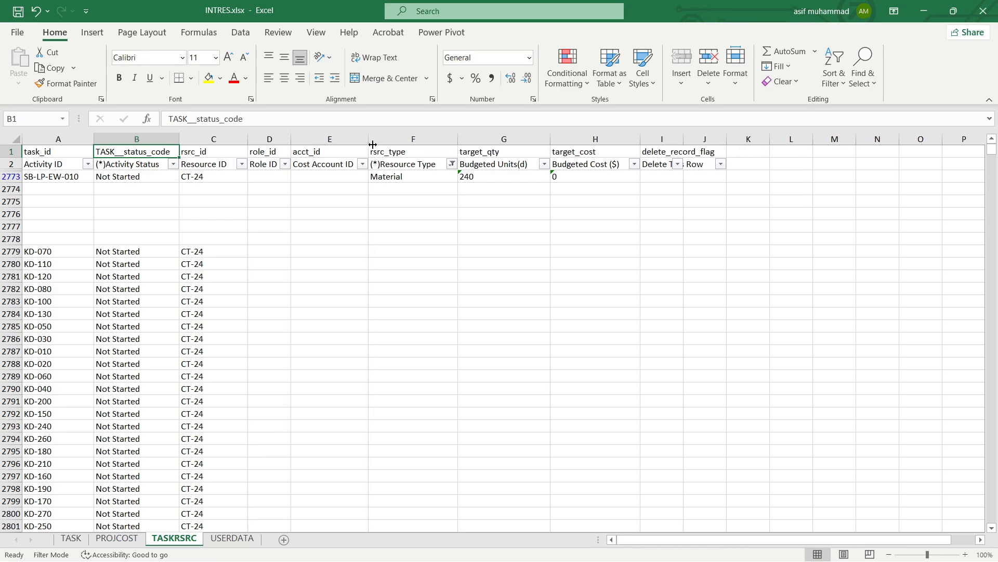
click(390, 177)
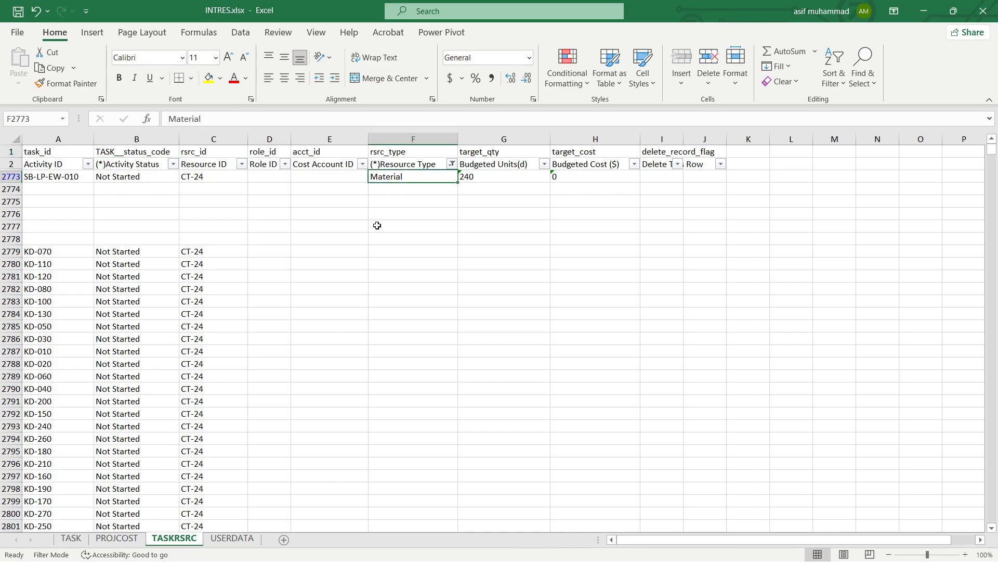
key(ctrl+c)
click(11, 251)
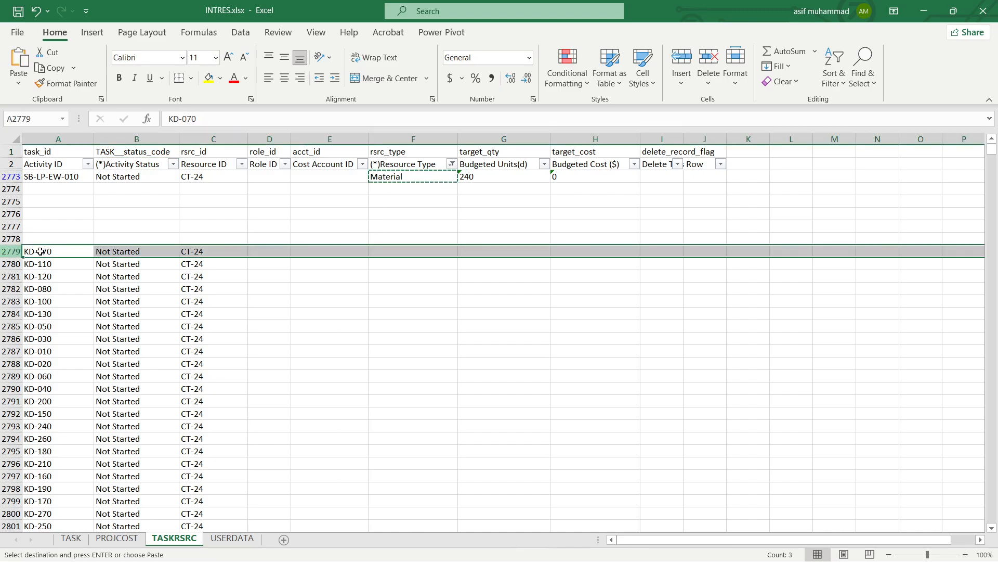
click(398, 248)
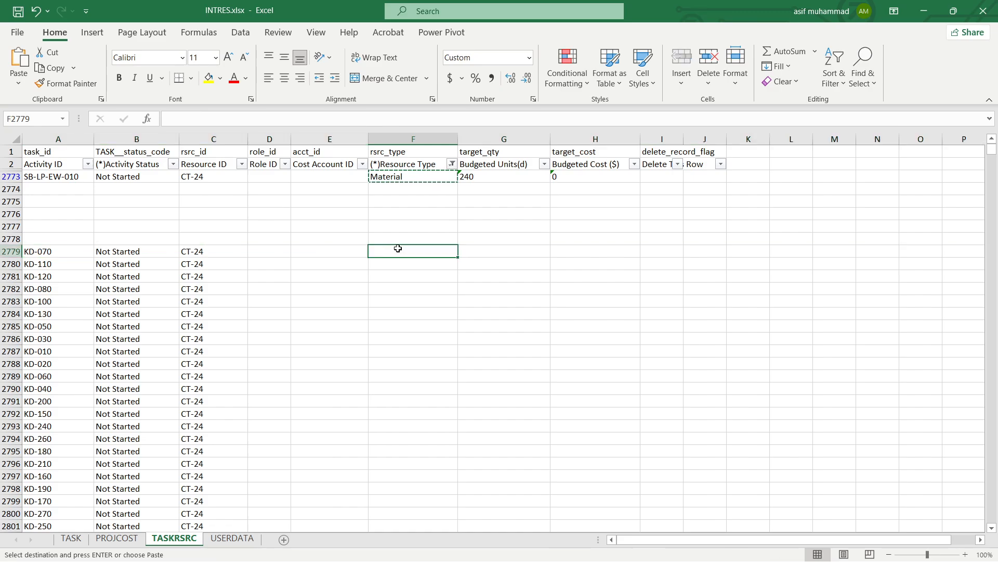
key(Return)
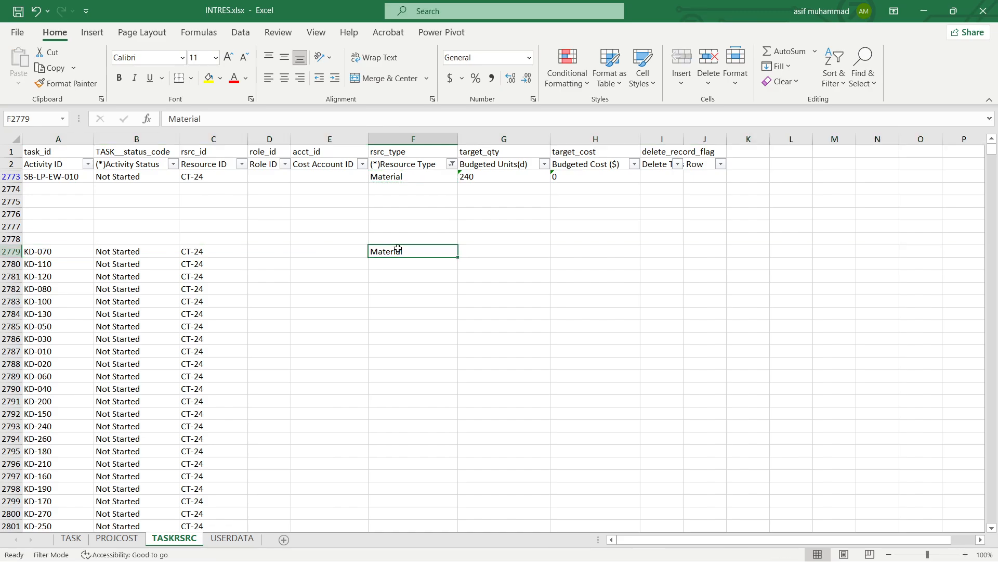
- Start a MATCH formula in Budgeted Units cell G2779 with activity ID cell A2779 as the lookup value
click(477, 251)
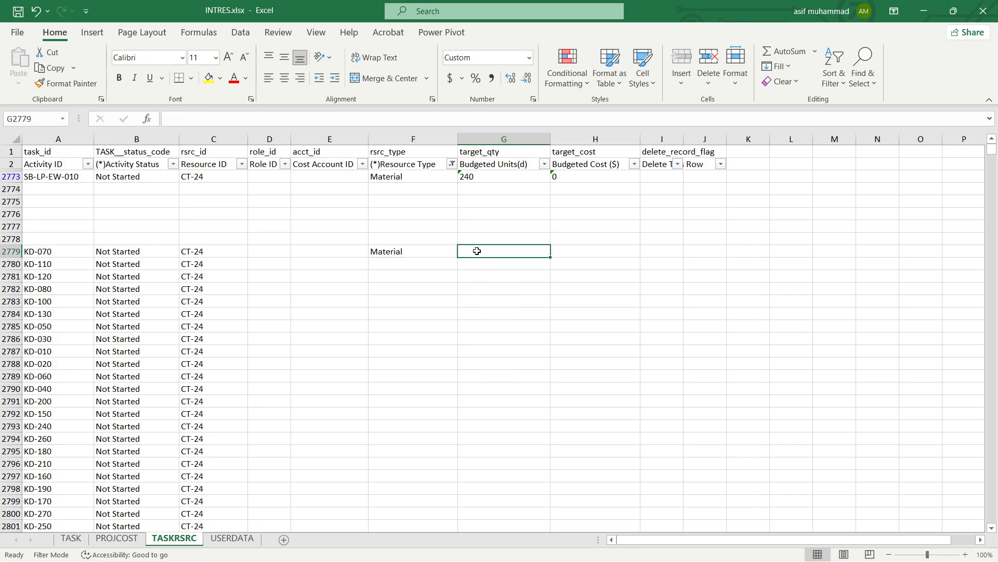
text(=)
key(Escape)
text(=)
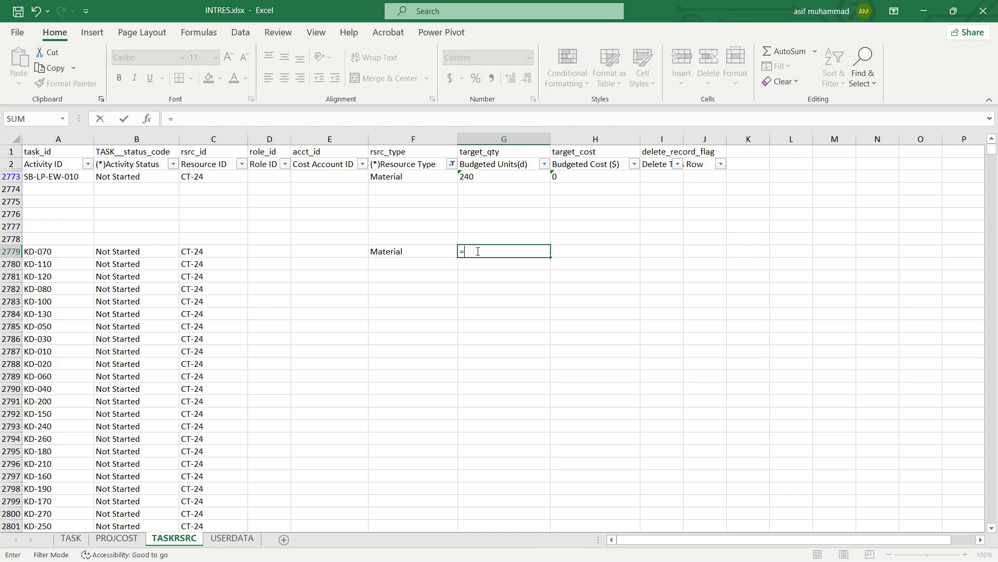
text(mat)
key(Tab)
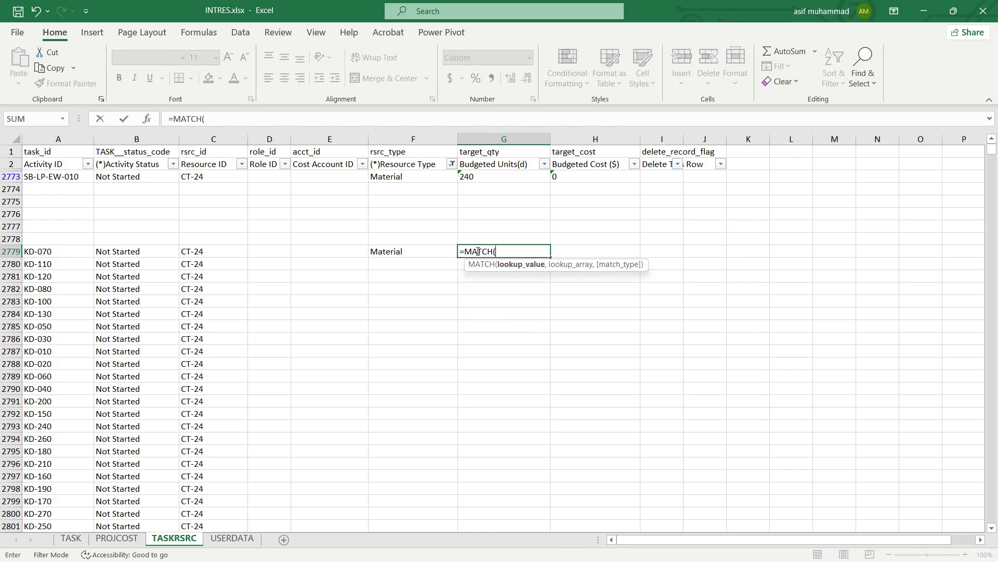
key(Left)
key(Left)
key(Left)
key(Left)
key(Left)
key(Left)
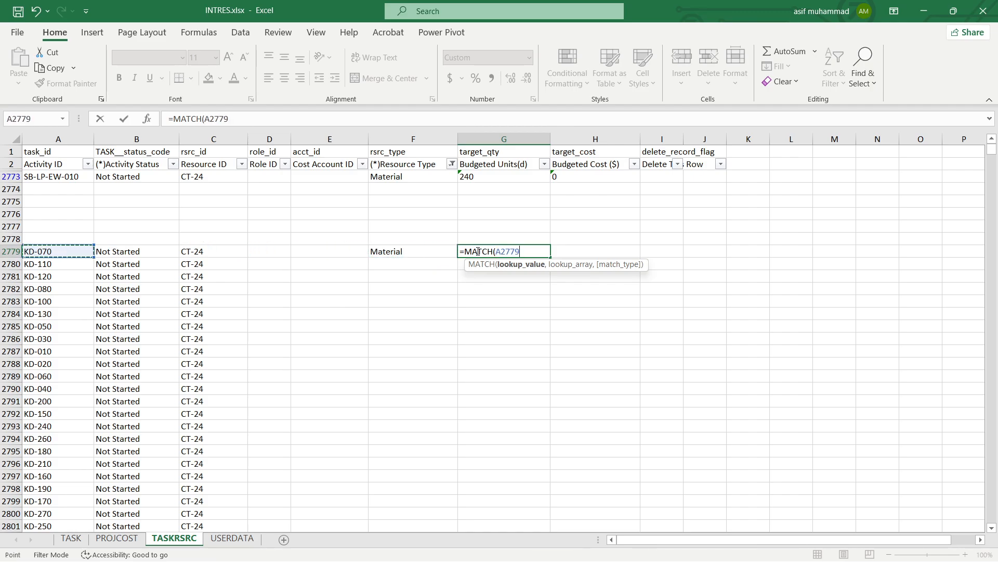
text(,)
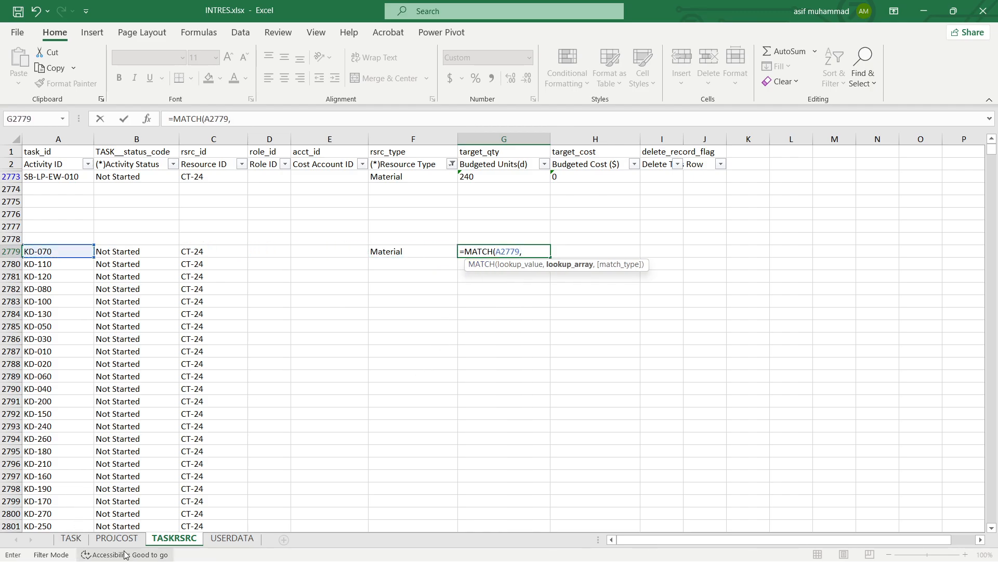
- Complete the MATCH formula with PROJCOST!$A:$A as lookup array and match type 0, and format cell G2779 as General
click(118, 538)
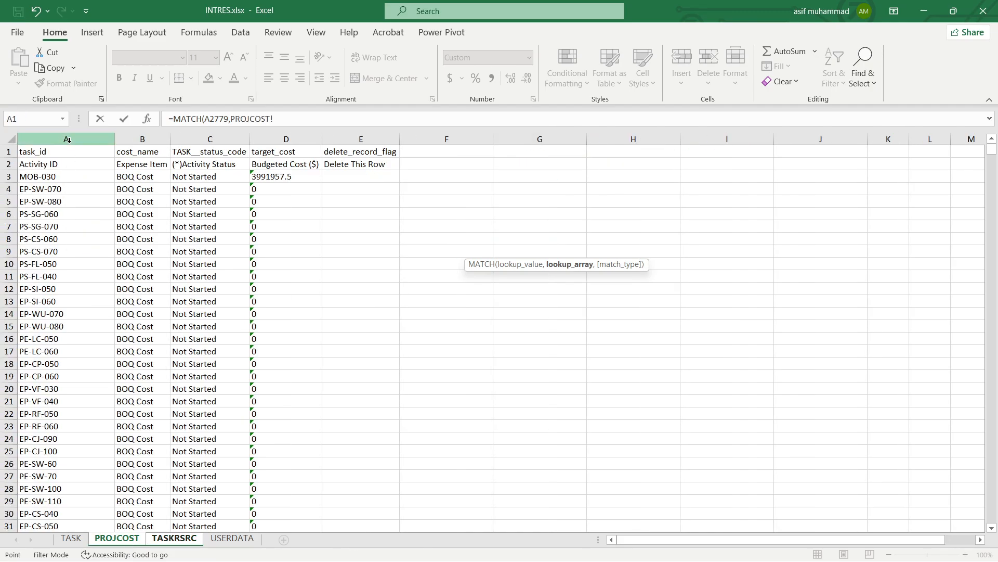
click(68, 139)
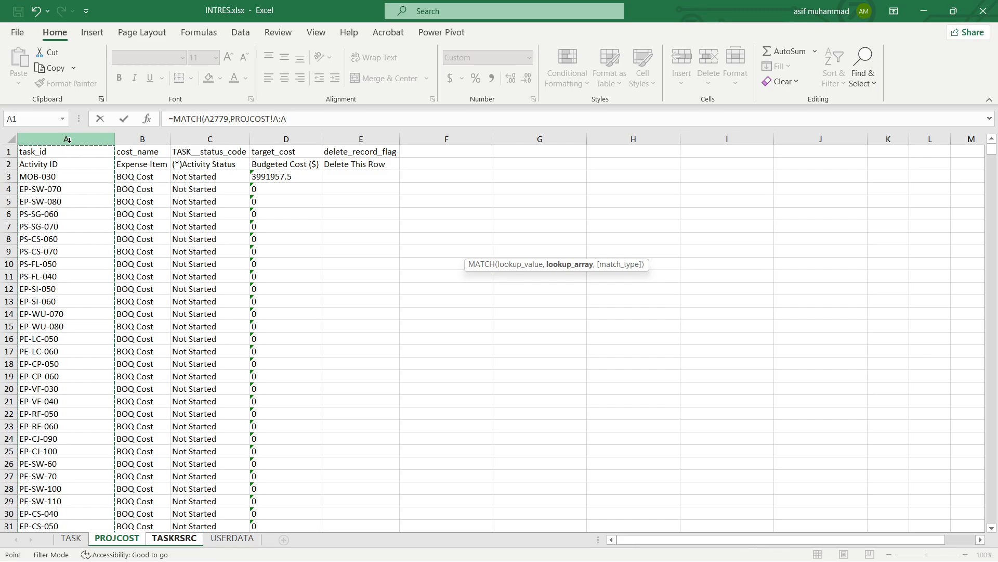
key(F4)
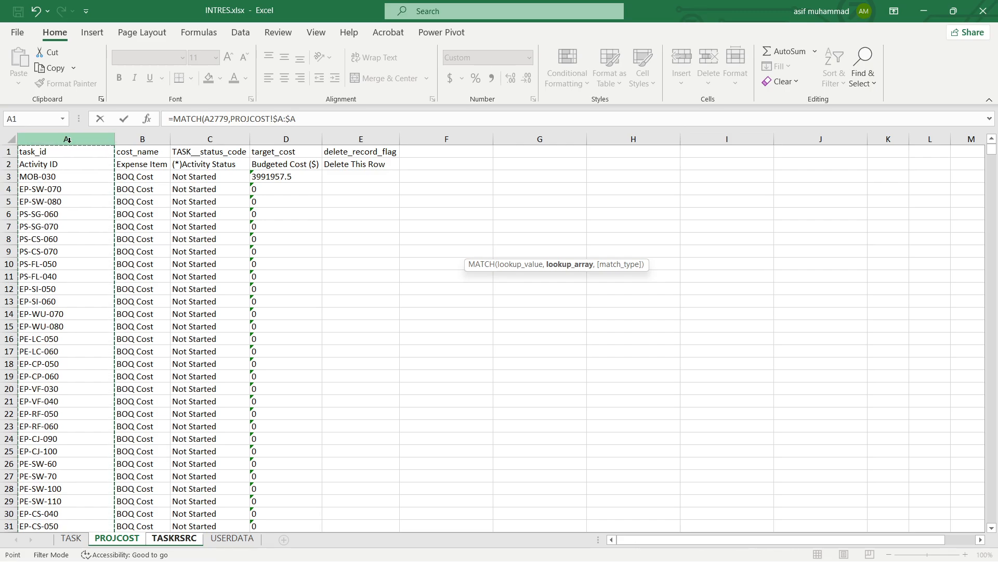
text(,0)
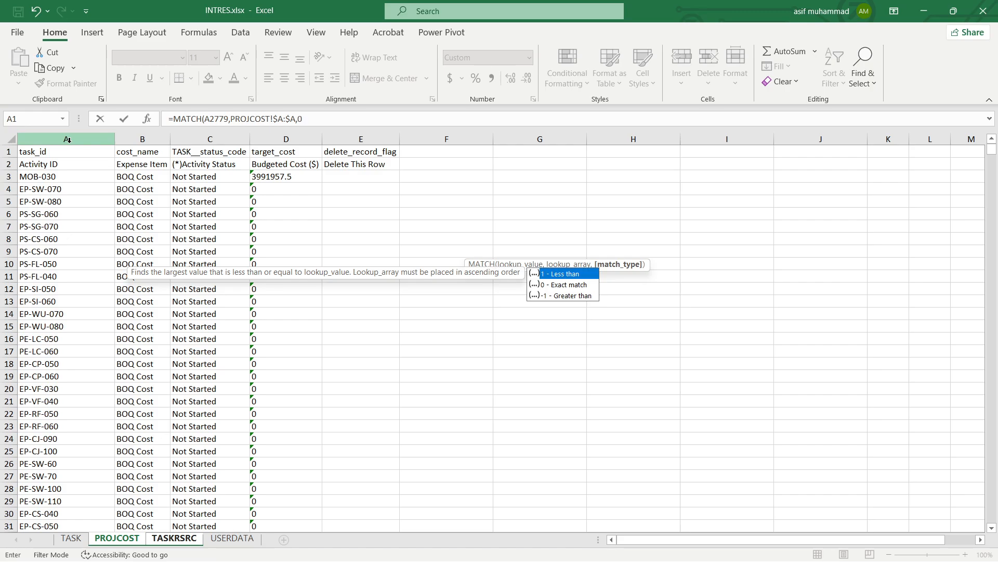
text())
key(Return)
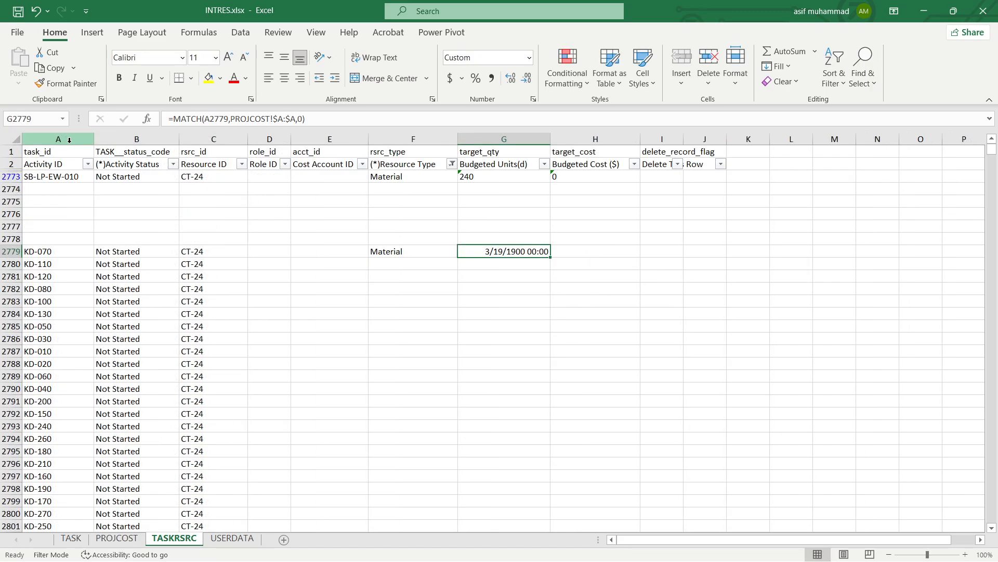
click(529, 61)
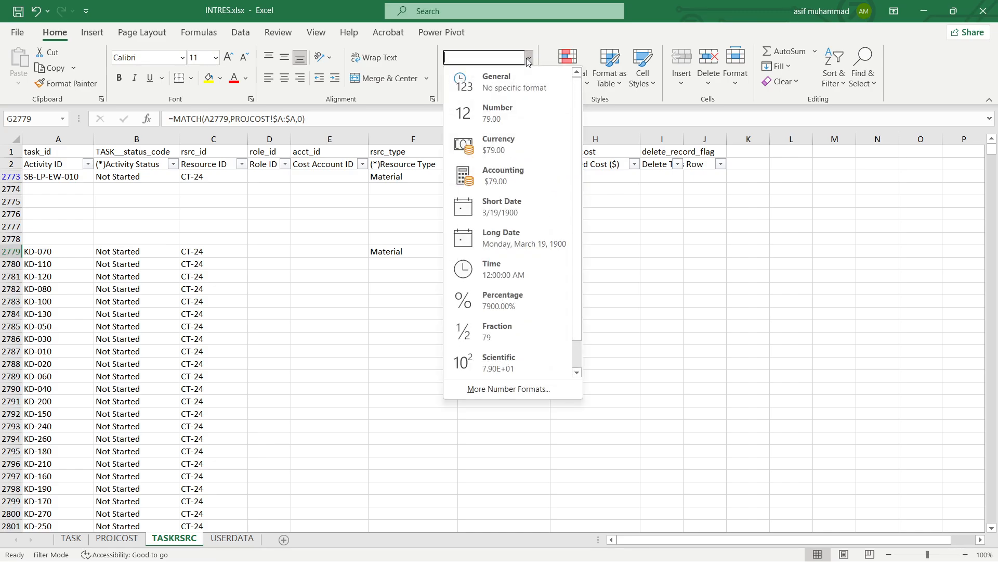
click(526, 78)
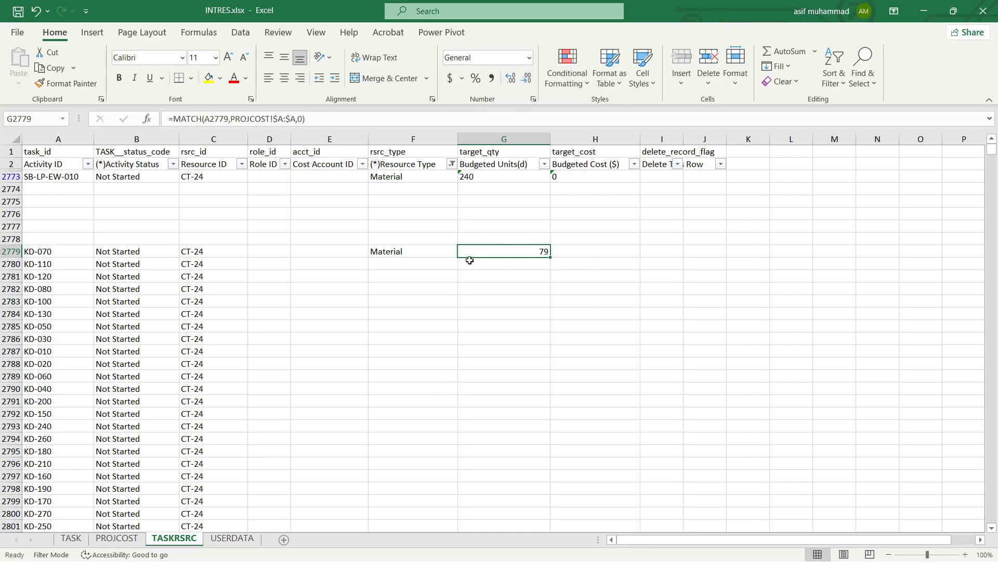
- Compare cell A2779 with the MATCH formula in G2779, and copy the activity ID KD-070 as text
click(63, 253)
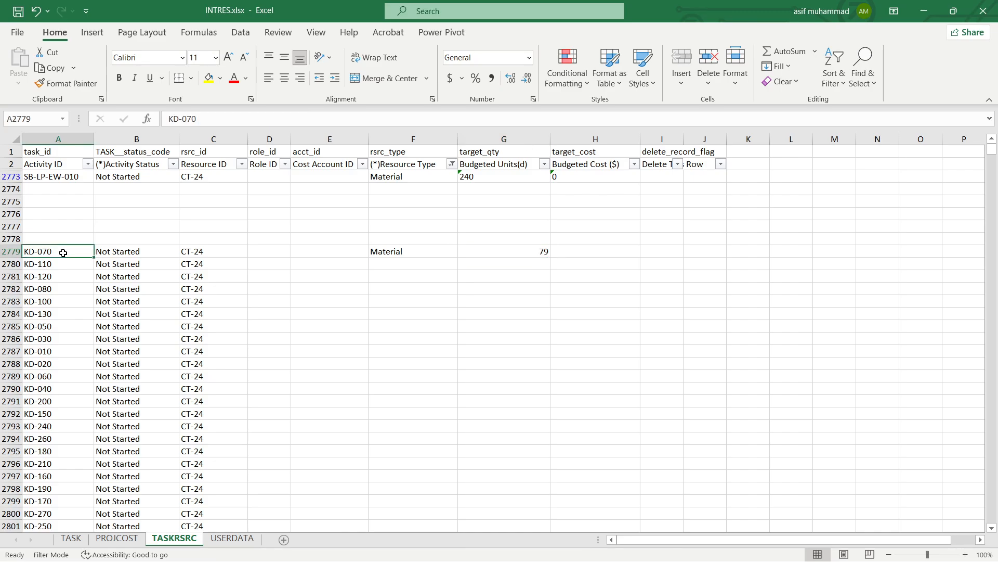
click(529, 256)
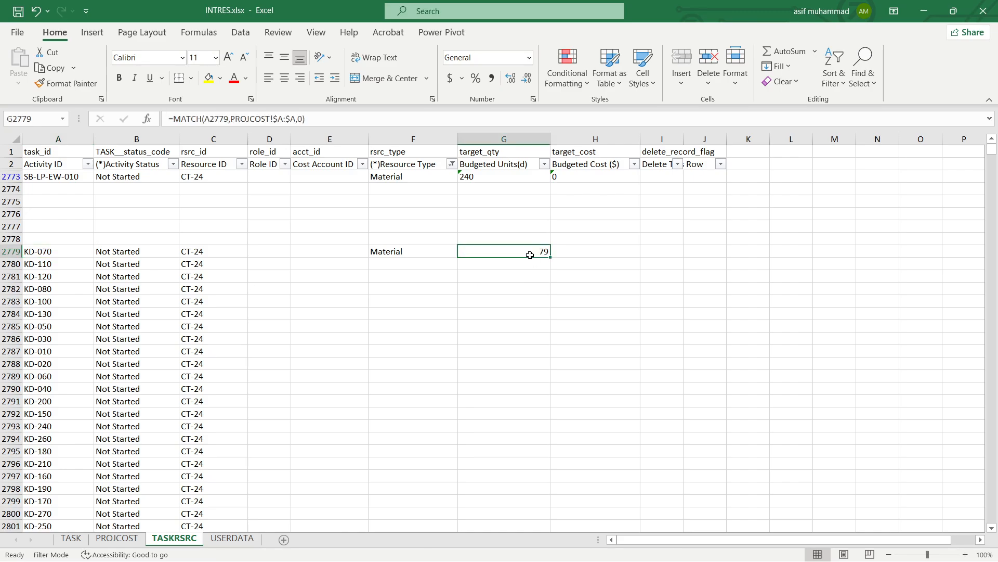
click(57, 254)
drag(166, 119, 251, 134)
key(ctrl+c)
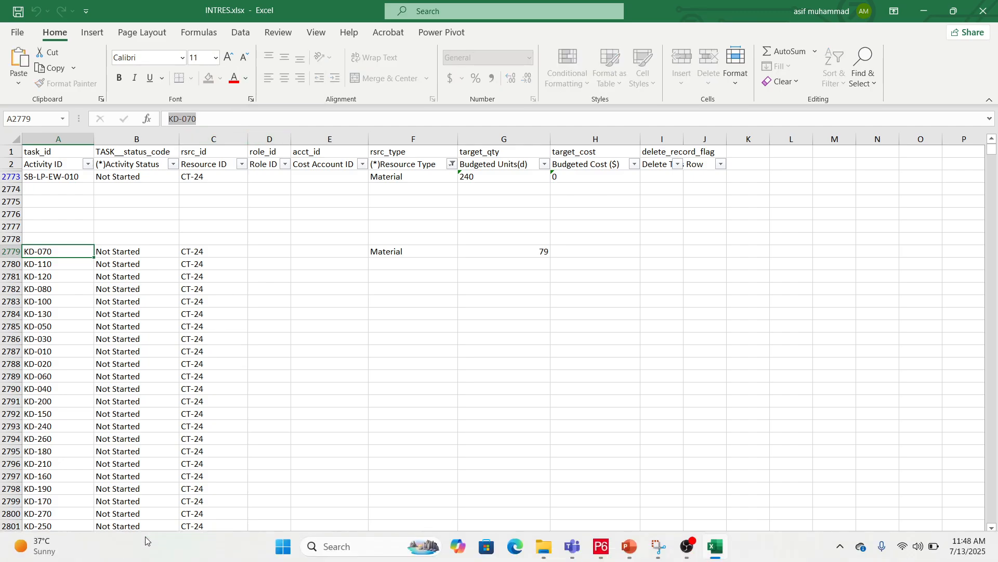
key(Escape)
click(120, 488)
- Find activity ID KD-070 on the PROJCOST sheet and select its row to check the row number
click(116, 538)
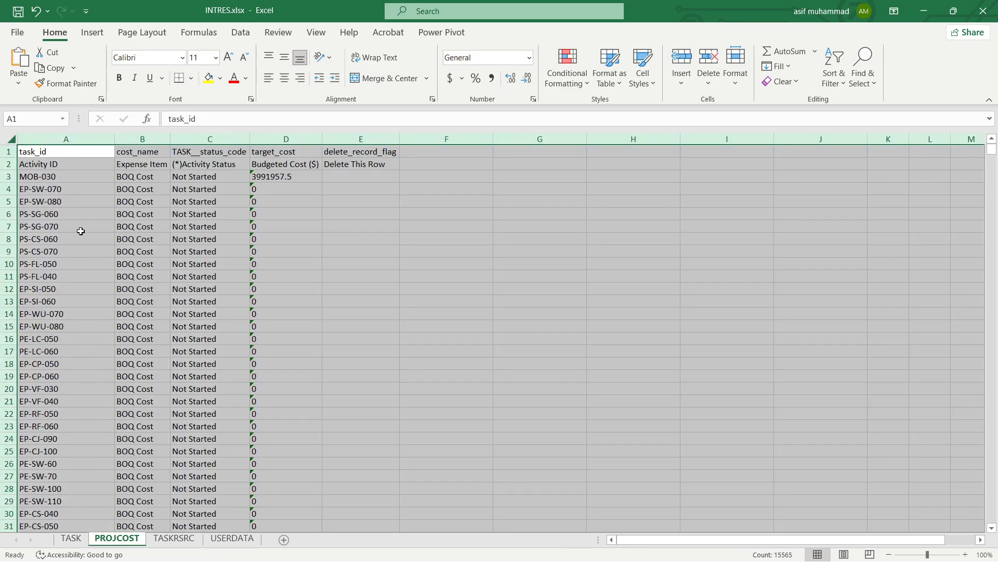
click(78, 229)
key(ctrl+f)
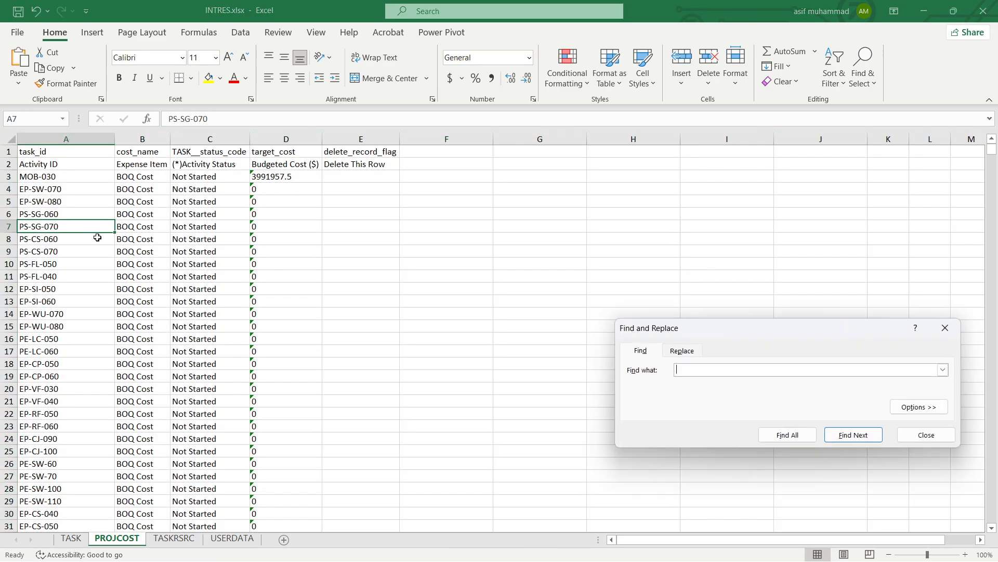
key(ctrl+v)
drag(710, 335, 355, 202)
click(509, 302)
key(Escape)
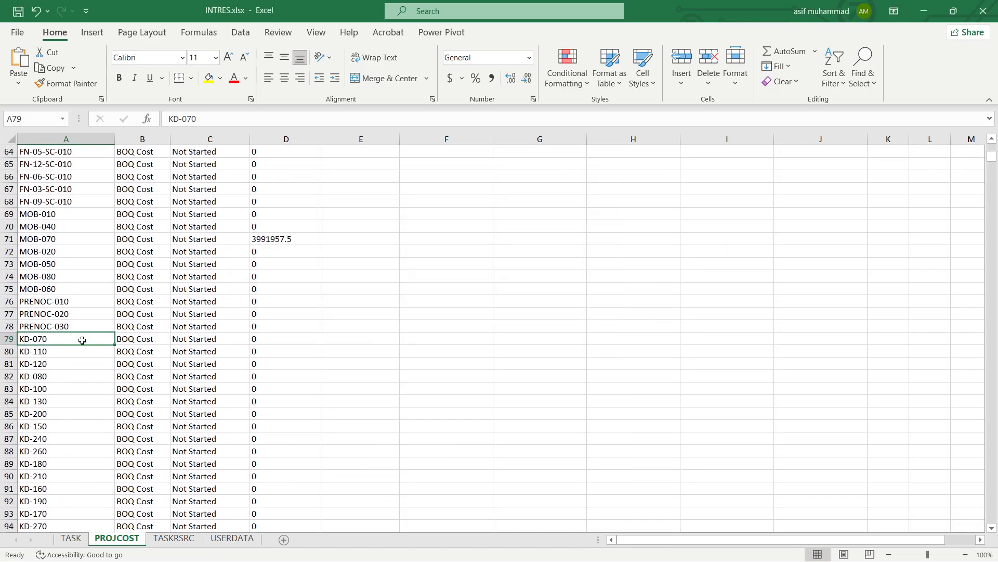
click(5, 339)
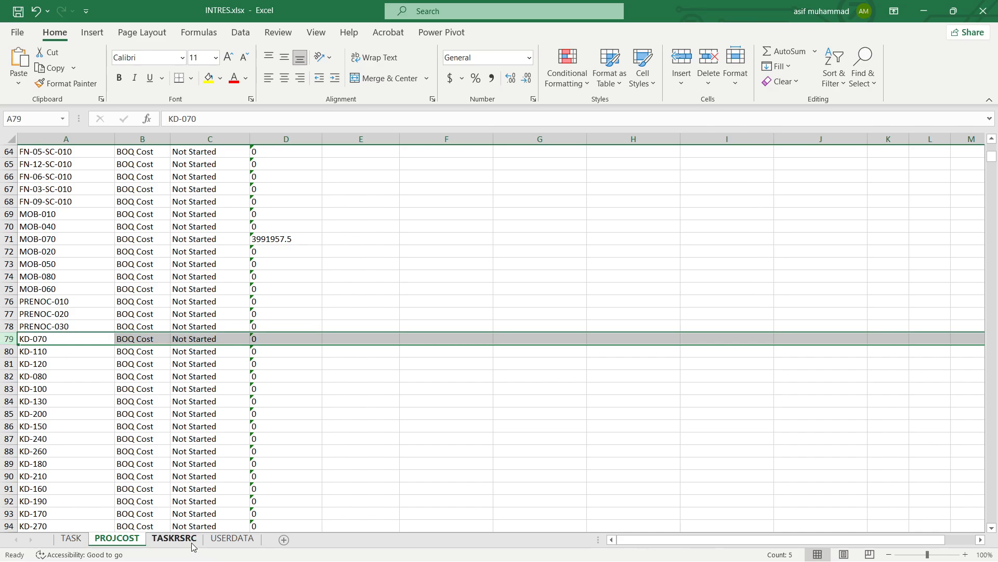
- Wrap the MATCH formula in TASKRSRC cell G2779 in an INDEX function with PROJCOST!$A:$D as the array
click(173, 539)
click(521, 254)
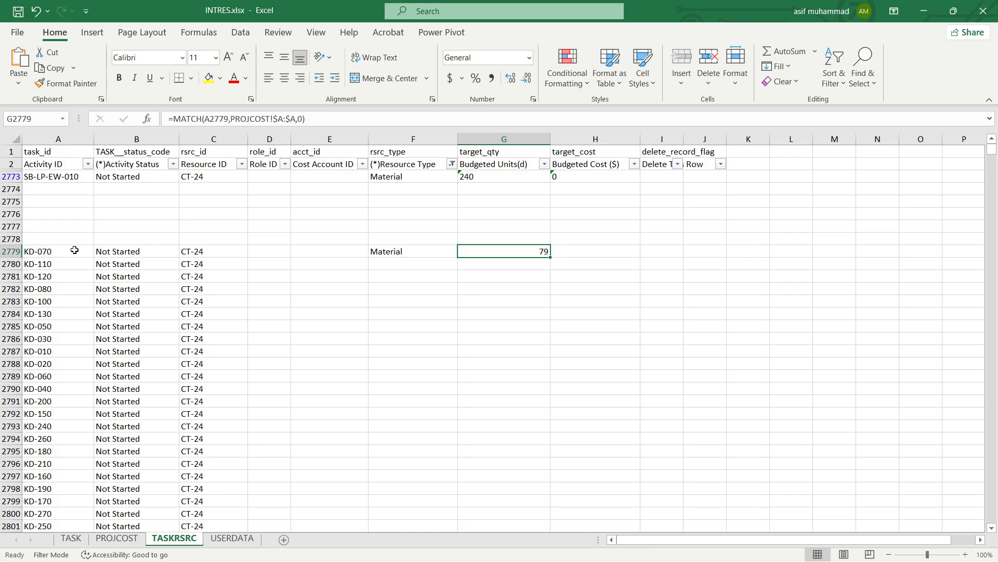
click(177, 118)
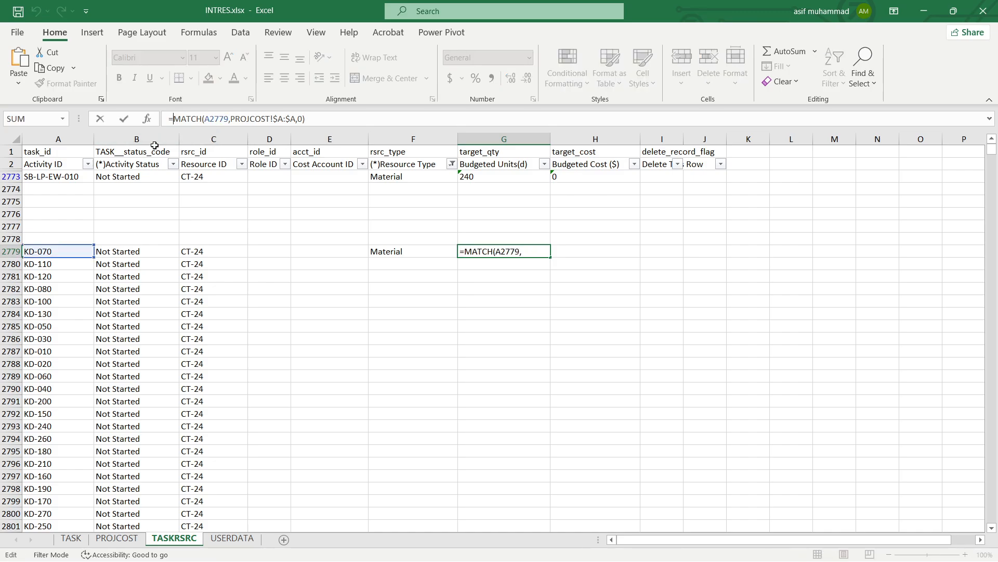
text(INDEX()
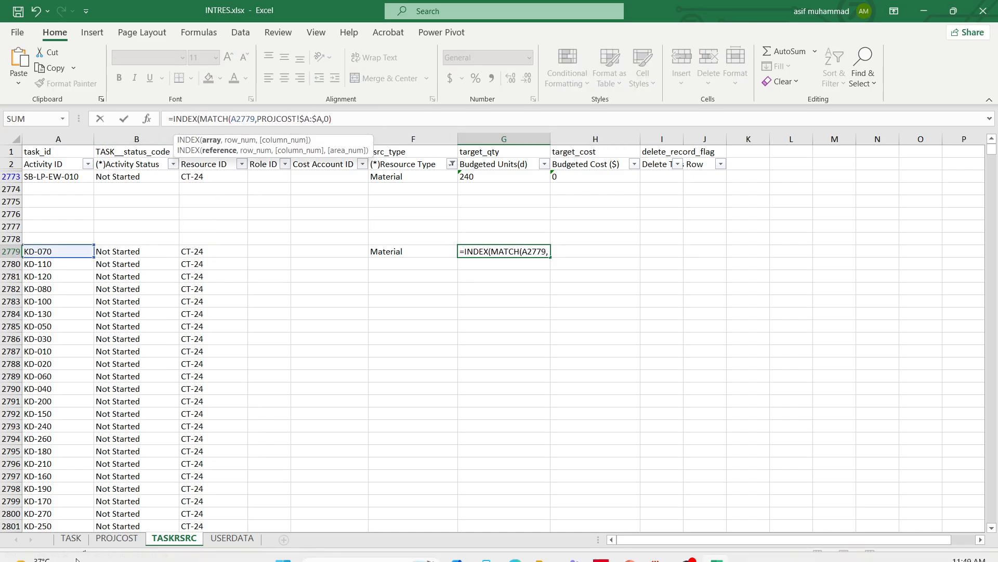
click(111, 539)
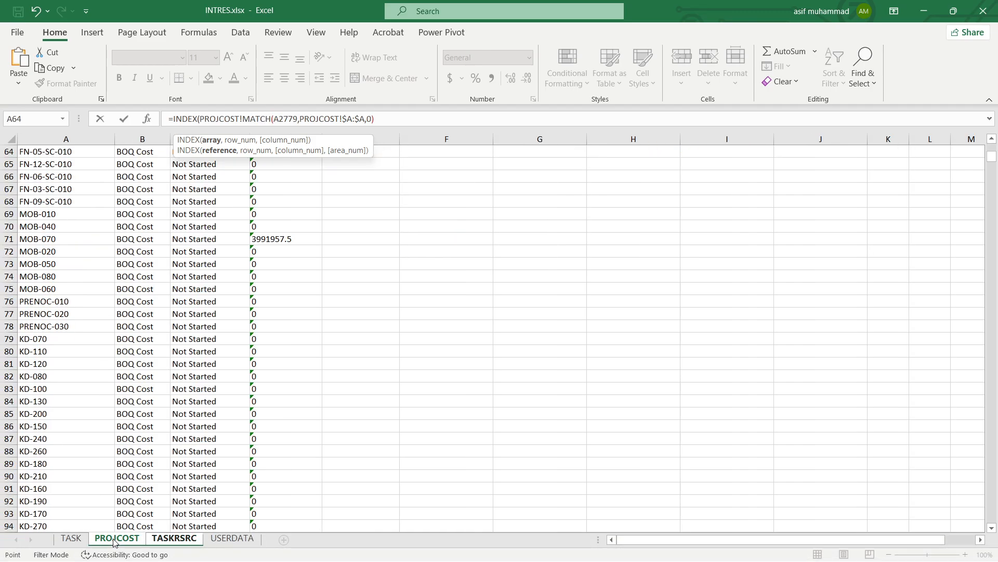
scroll(838, 335, up, 3)
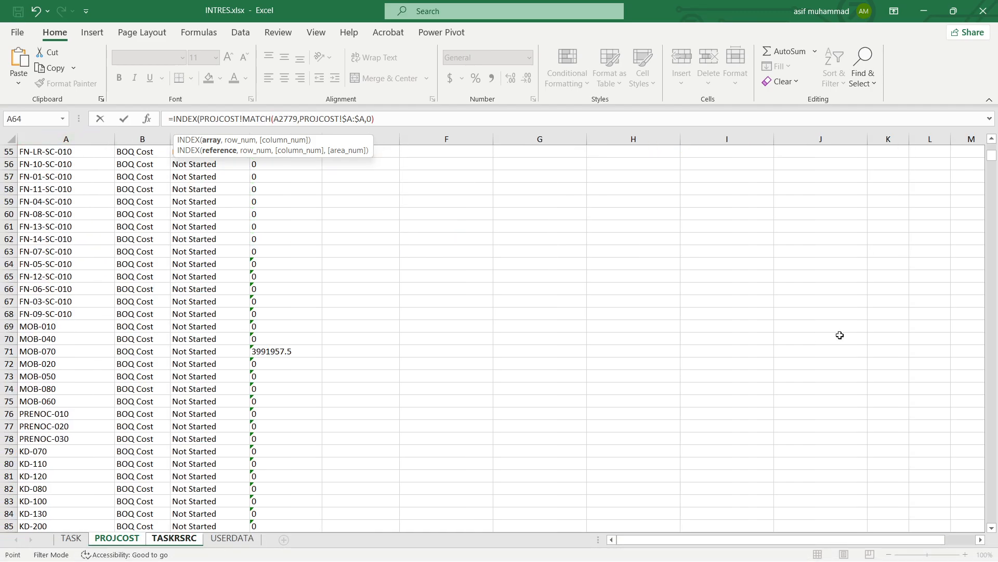
drag(992, 154, 992, 138)
drag(102, 139, 261, 136)
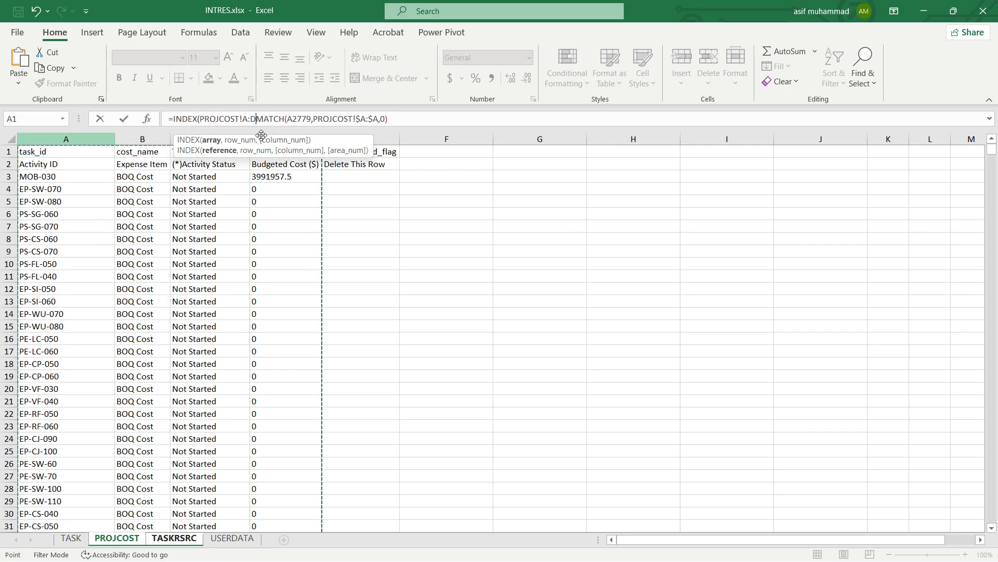
key(F4)
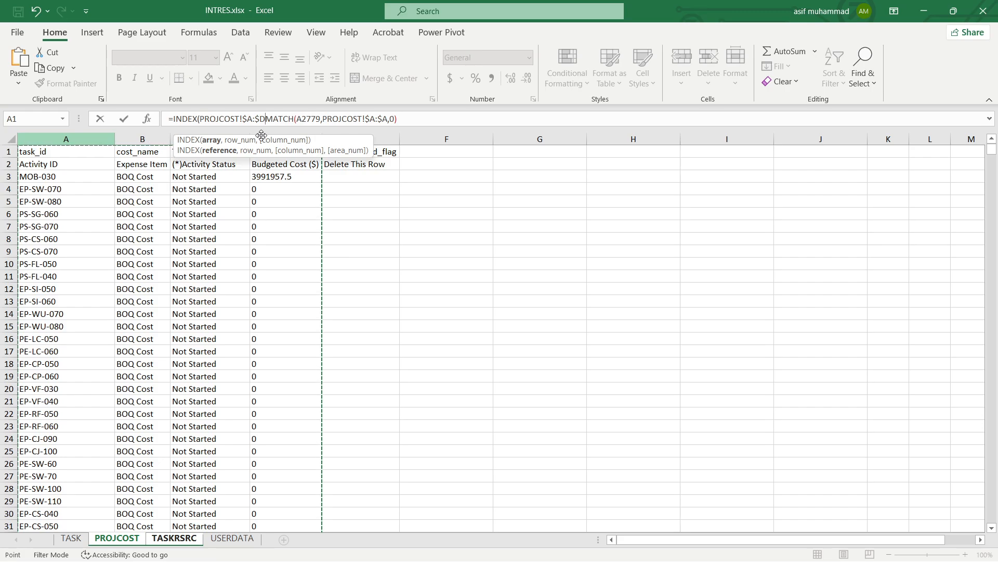
- Complete the INDEX formula in G2779 with the MATCH as row number and 4 as column number
text(,)
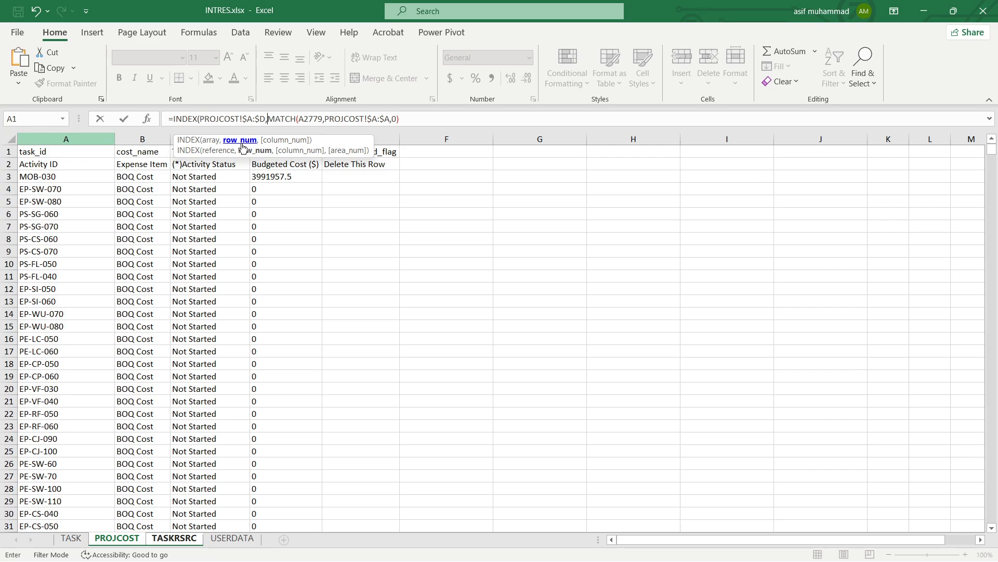
click(424, 119)
text(,)
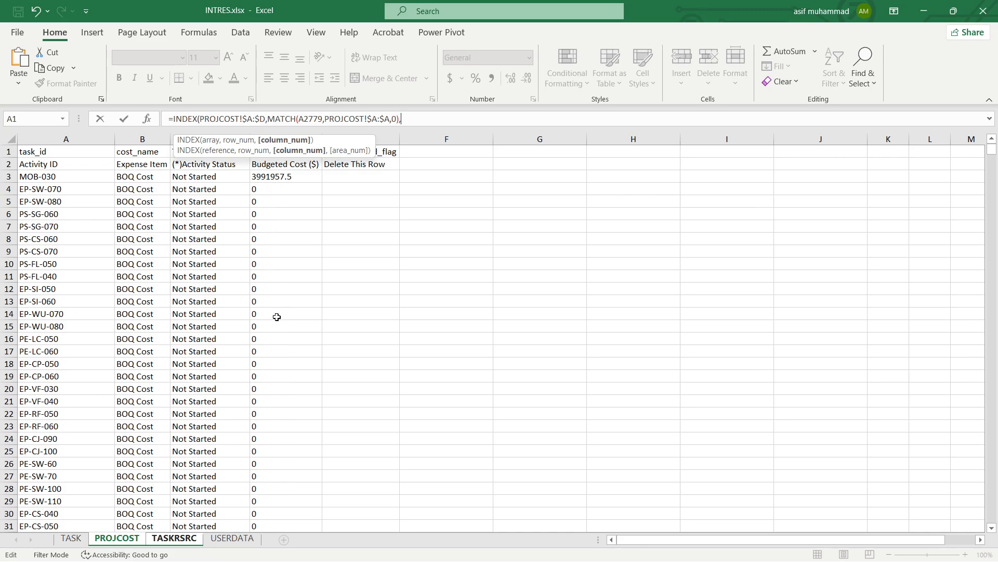
text(4)
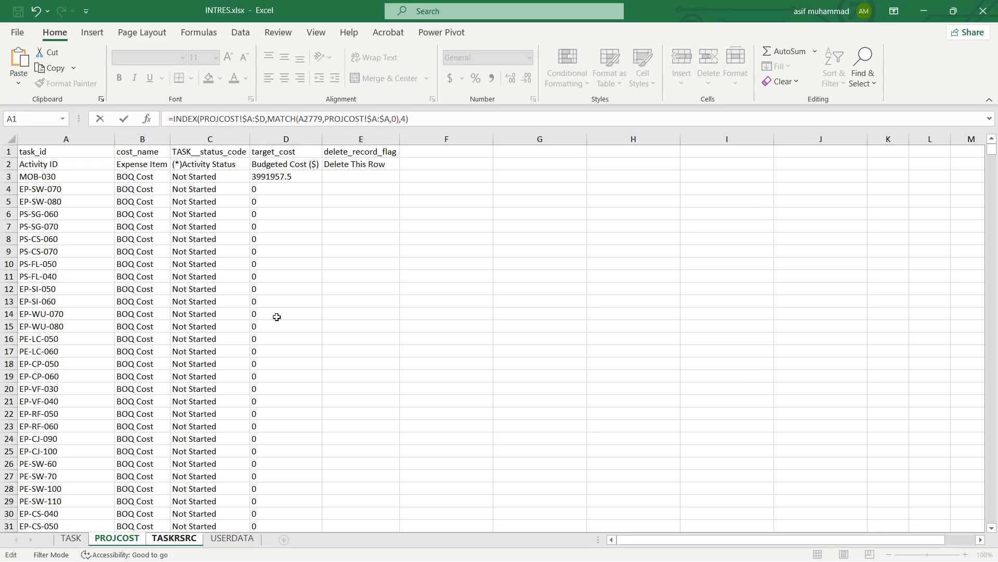
key(Return)
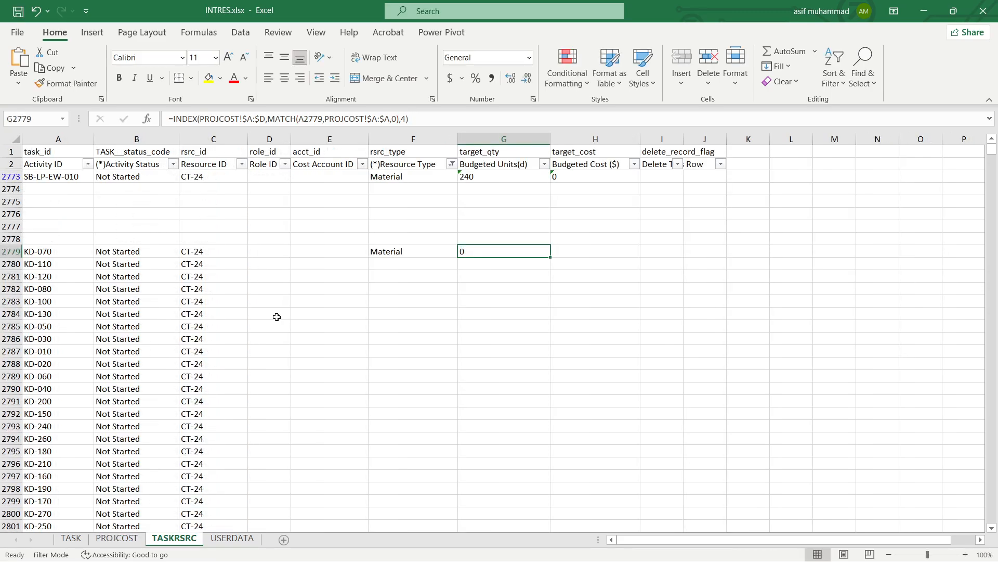
- Copy the G2779 formula to Budgeted Cost cell H2779 and set its lookup value to activity ID cell A2779
key(ctrl+c)
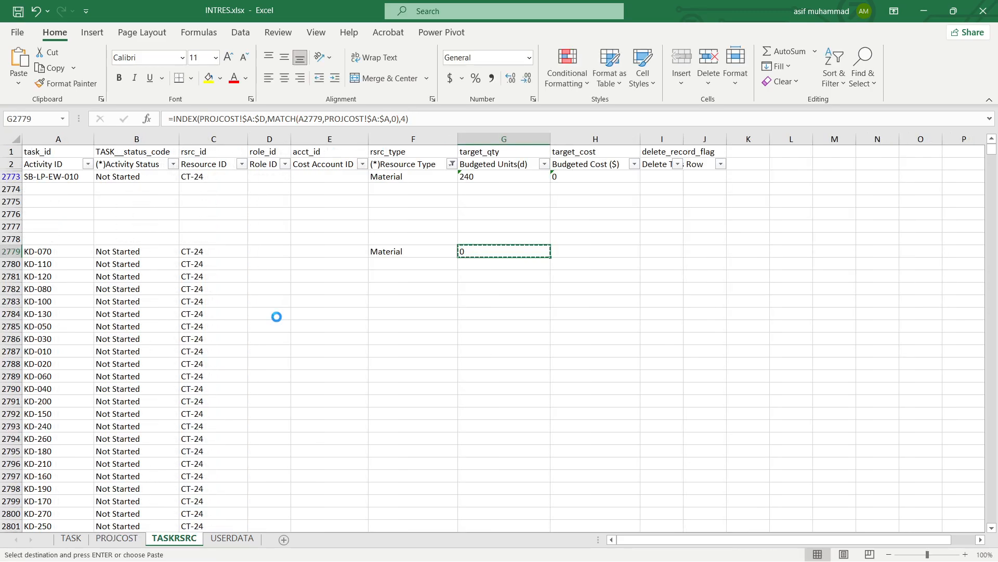
key(Right)
key(Return)
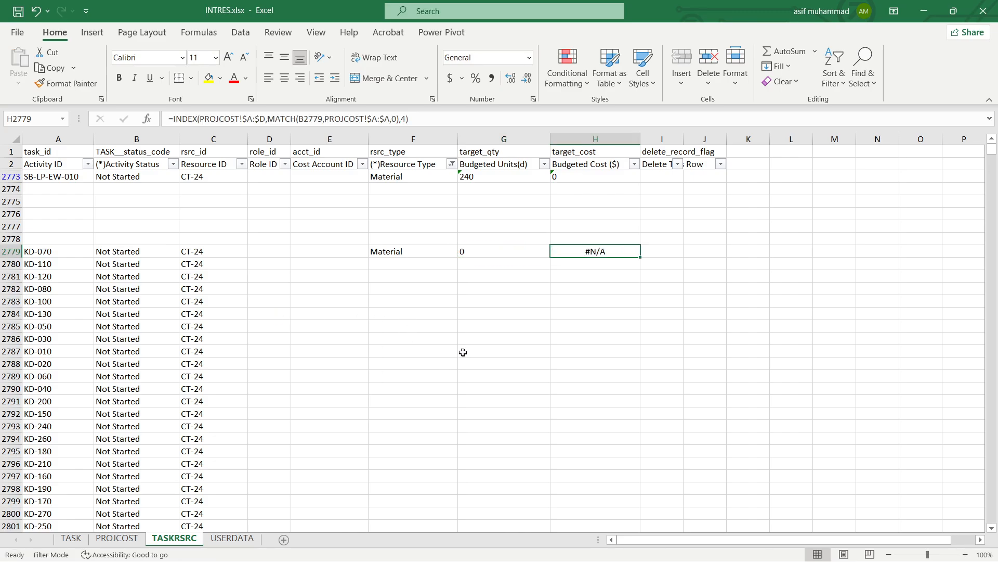
double_click(602, 252)
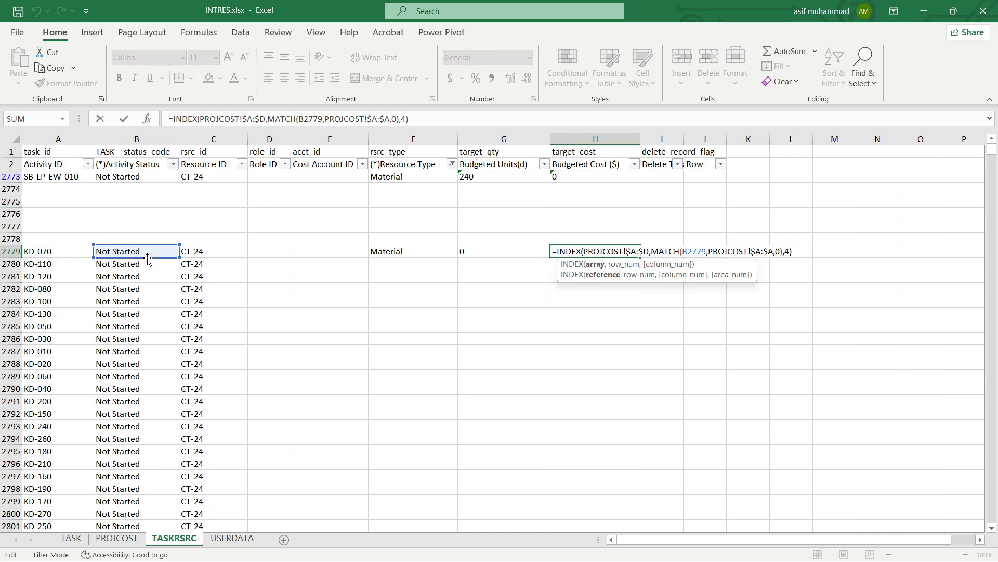
drag(148, 259, 83, 259)
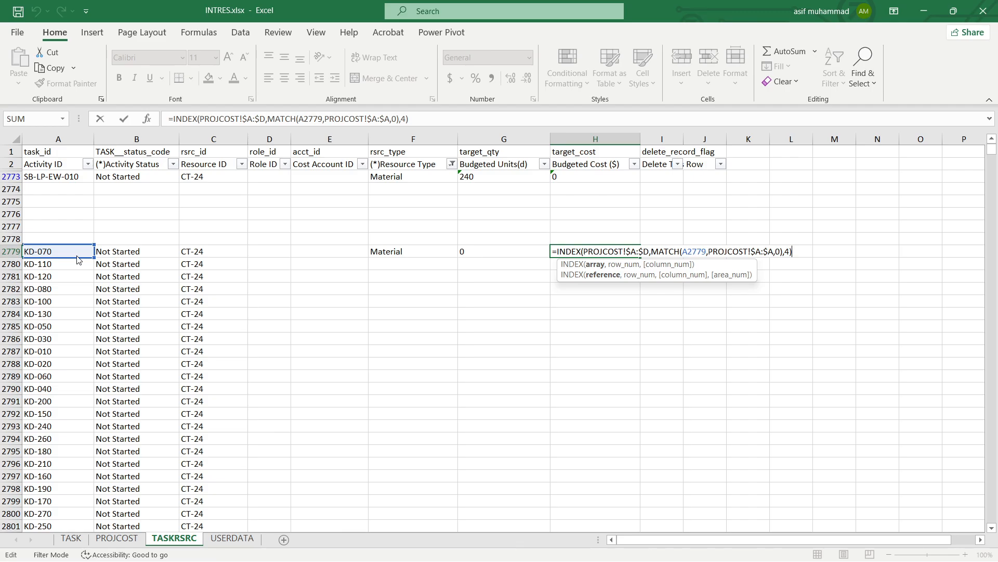
key(ctrl+Return)
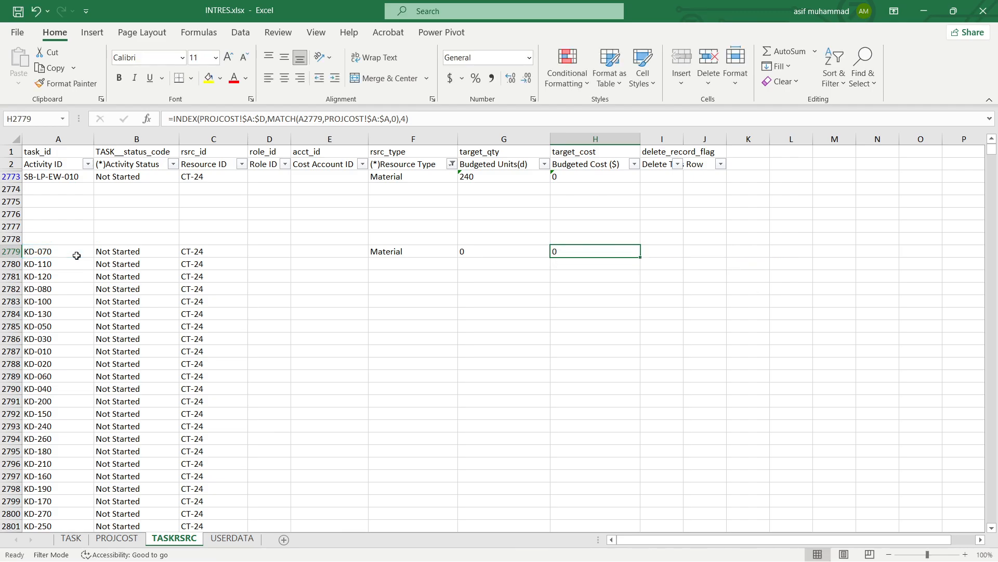
- Copy the Resource Type, Budgeted Units and Budgeted Cost cells F2779:H2779
click(405, 250)
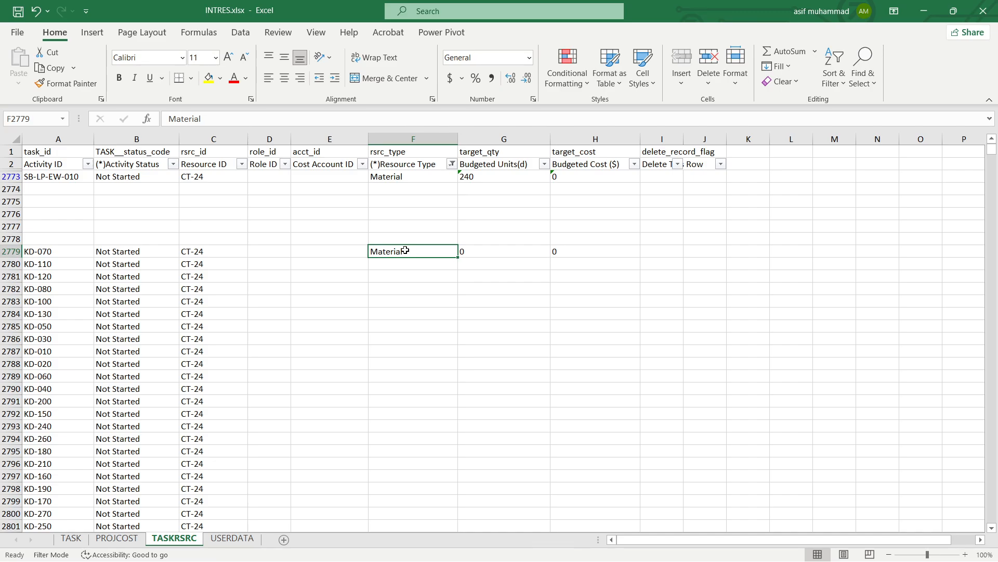
drag(411, 250, 553, 250)
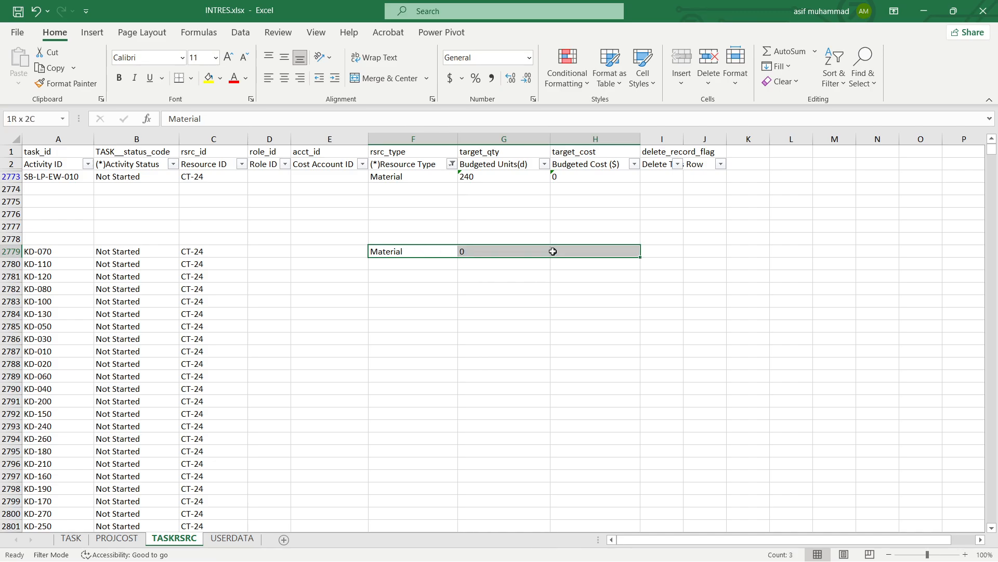
key(ctrl+c)
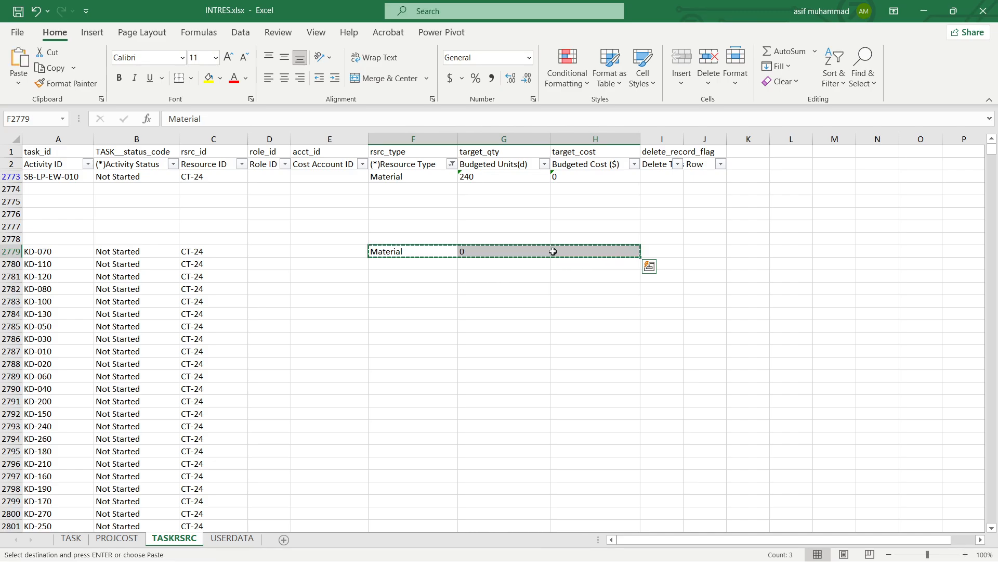
- Paste the copied resource type and cost formulas into columns F to H for all activities down to row 5889
key(ctrl+Left)
key(ctrl+Left)
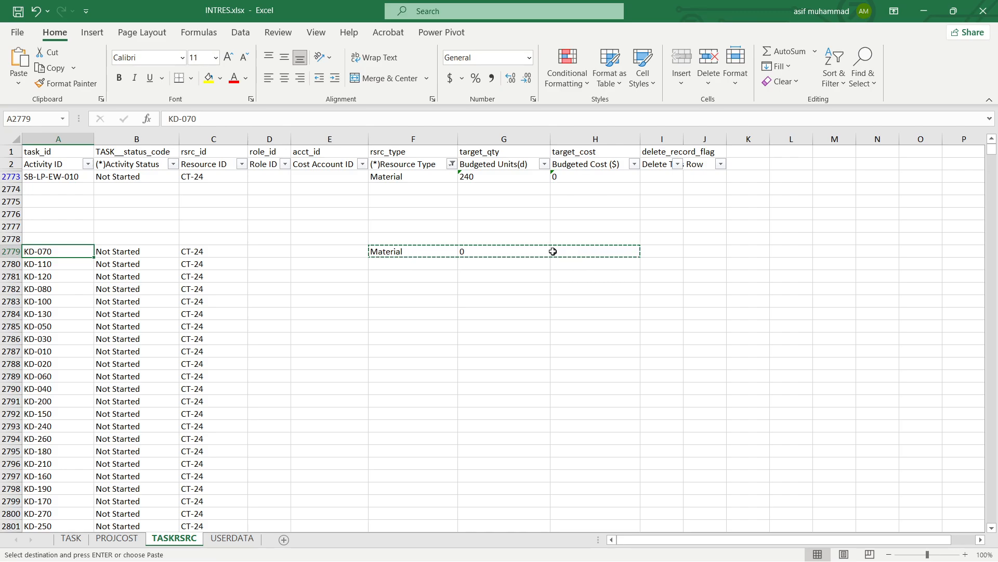
key(ctrl+Down)
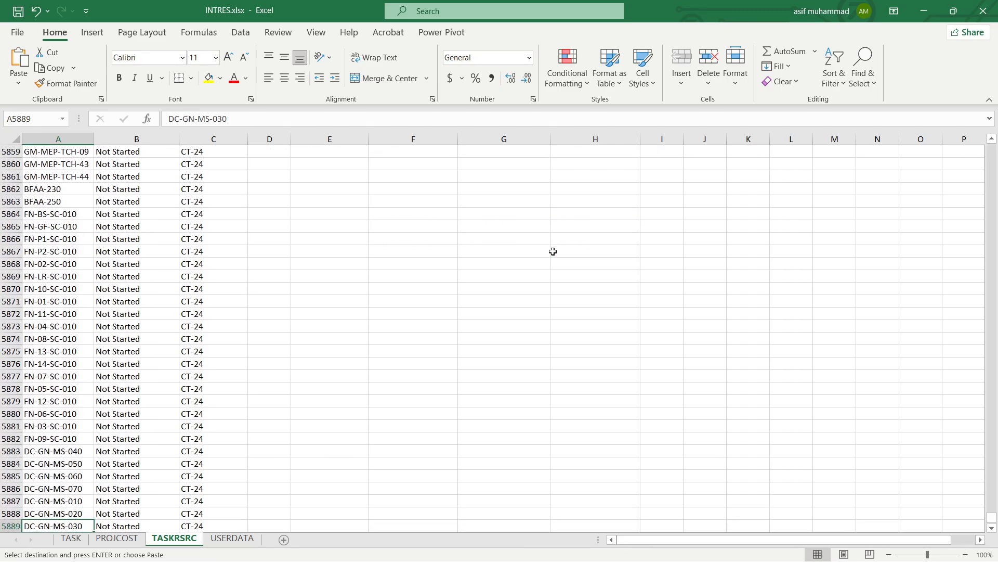
key(ctrl+Right)
key(Right)
key(Right)
key(Right)
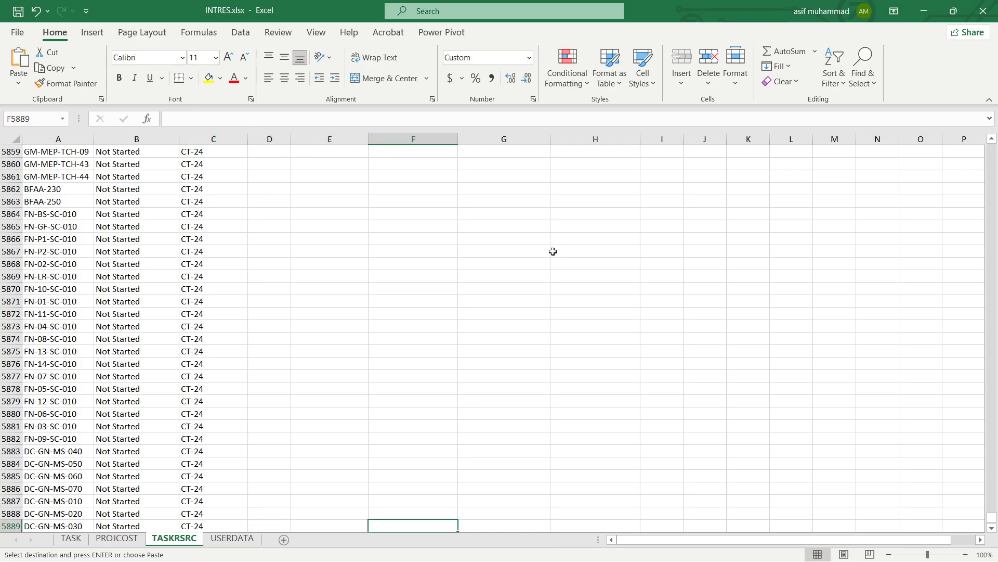
key(ctrl+shift+Up)
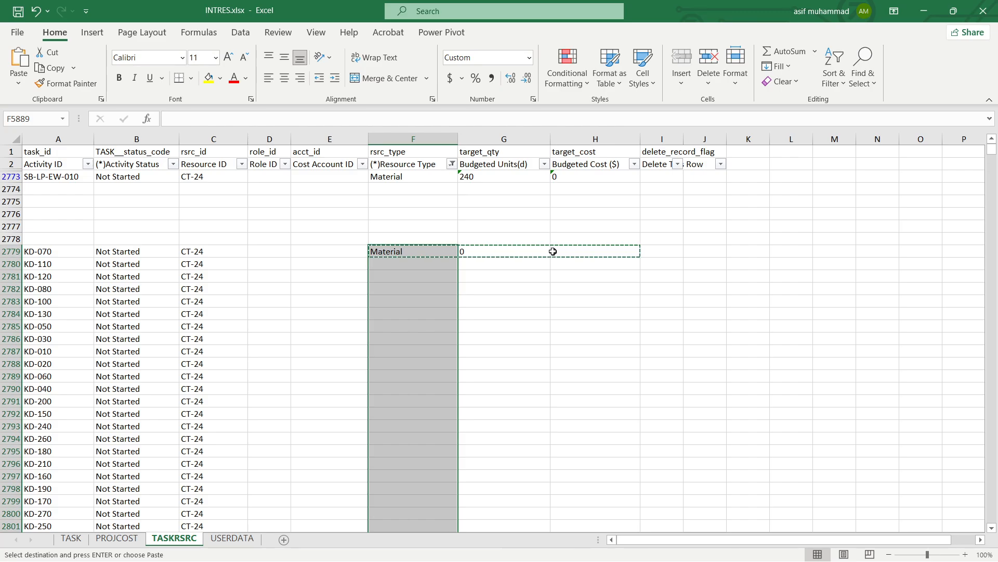
key(ctrl+v)
key(Escape)
scroll(550, 325, up, 3)
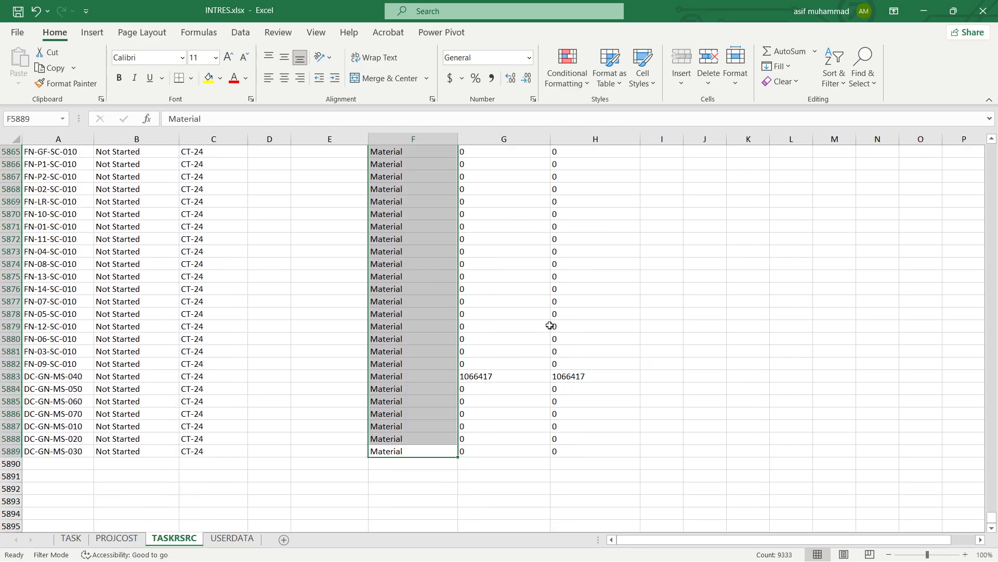
- Copy the activity ID text DC-GN-MS-040 from cell A5883 of the TASKRSRC sheet
click(65, 379)
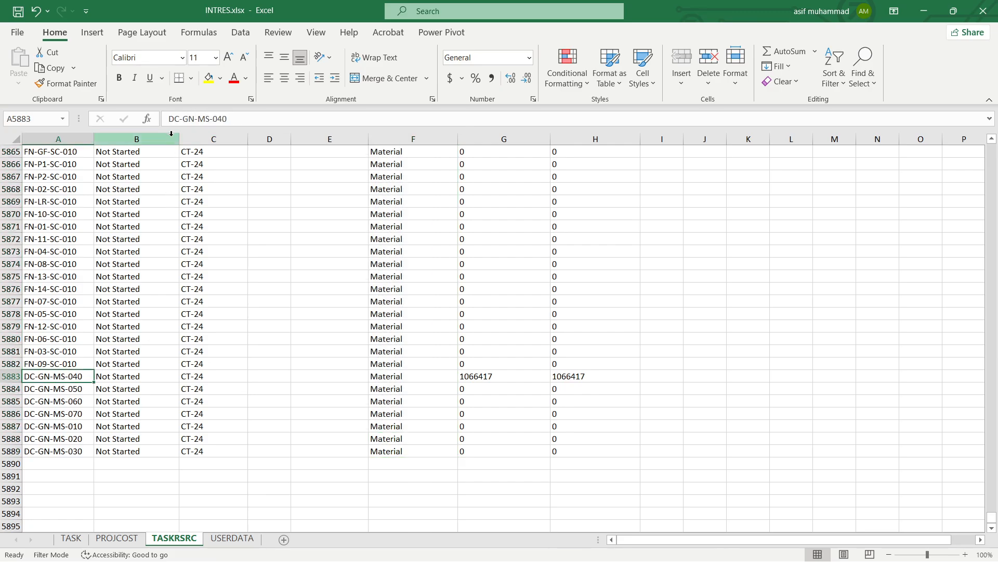
drag(167, 119, 278, 119)
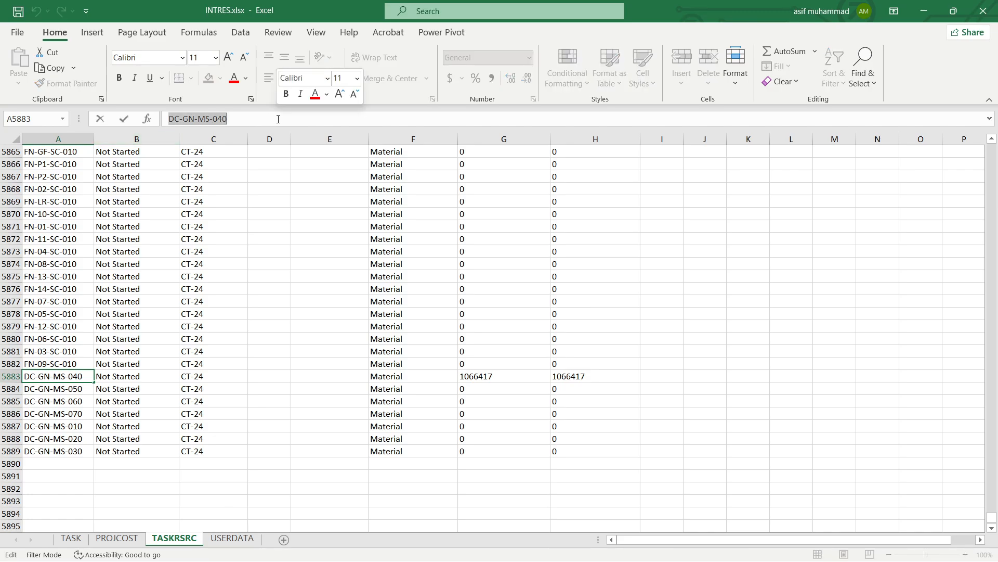
key(ctrl+c)
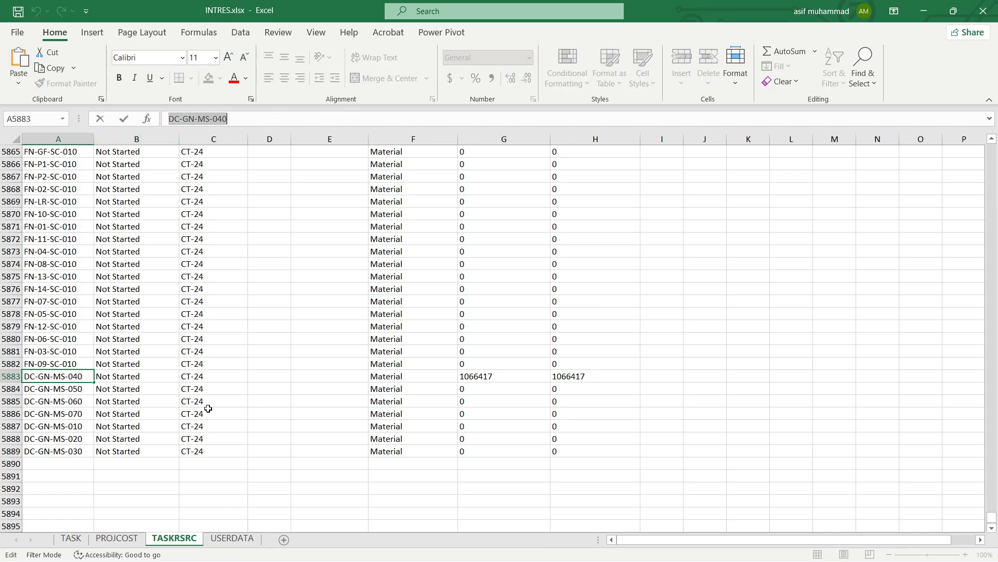
- Find activity DC-GN-MS-040 in the PROJCOST sheet and compare its budgeted cost with TASKRSRC cell H5883
click(116, 538)
click(81, 374)
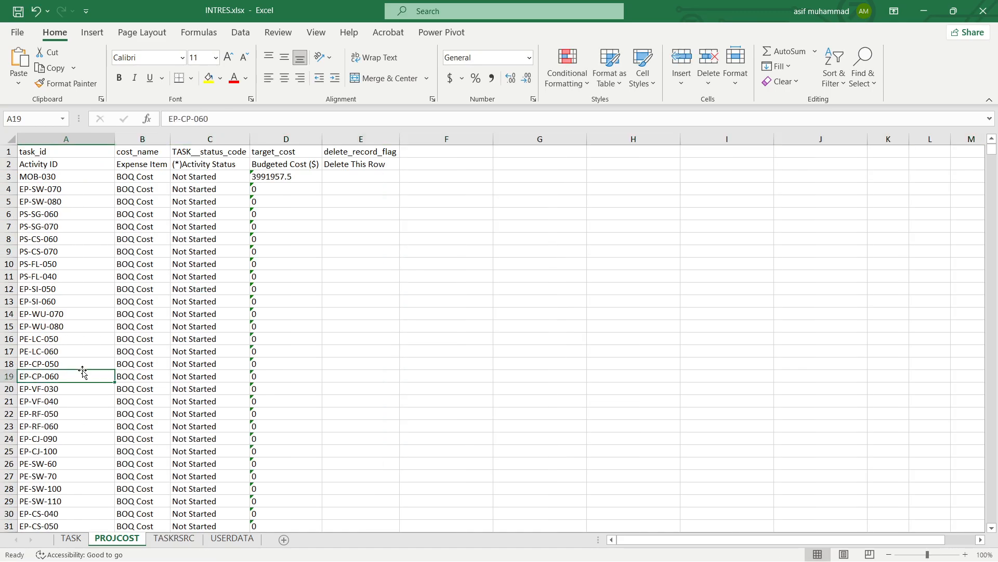
key(ctrl+f)
key(ctrl+v)
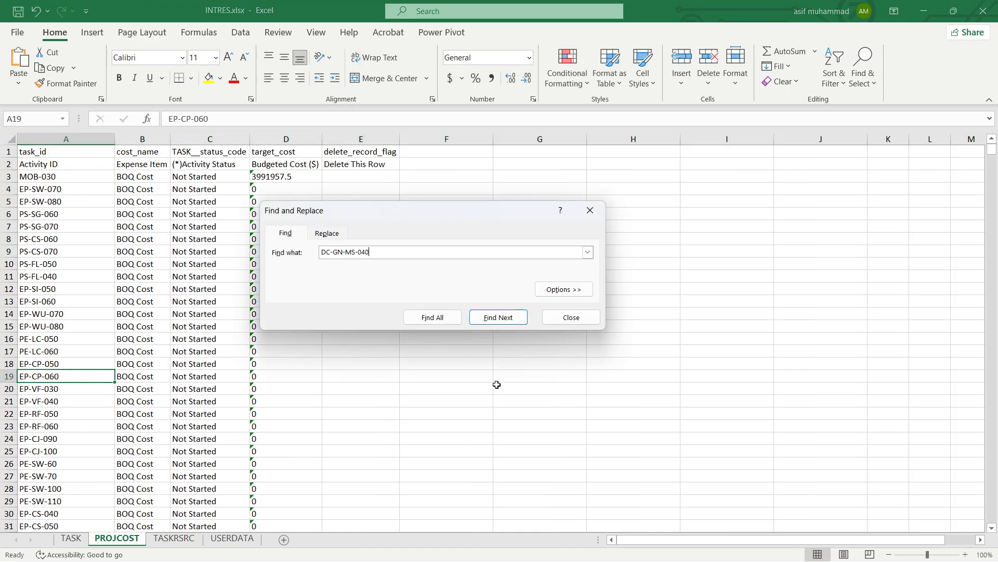
click(499, 317)
click(572, 317)
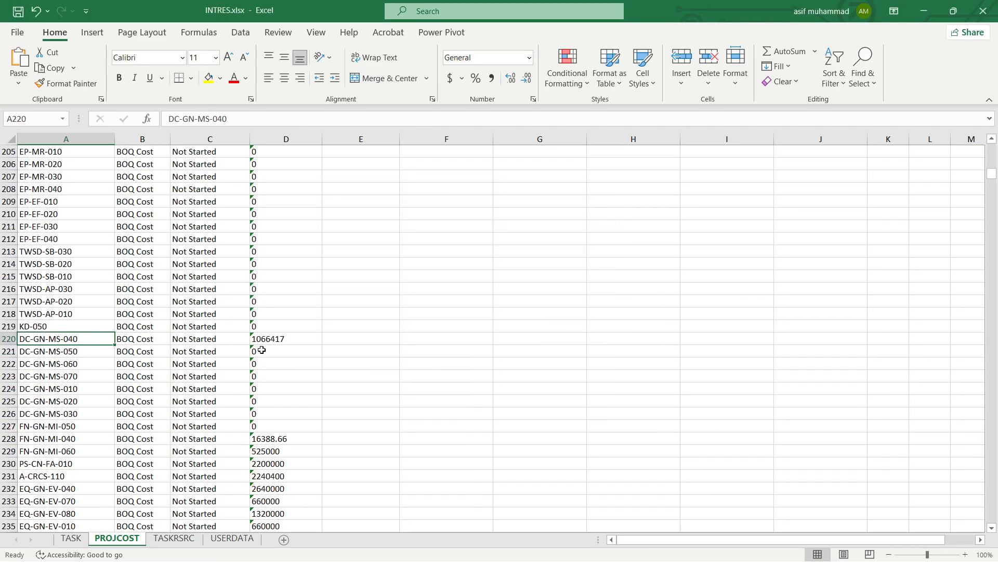
click(194, 539)
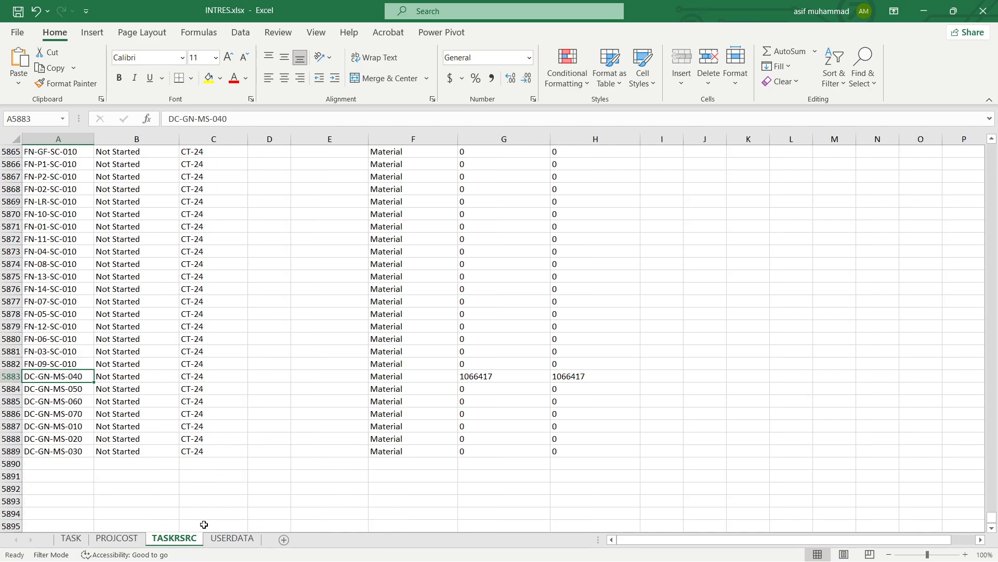
click(570, 379)
- Copy the activity ID text 13F-GM-MEP-PL2-050 from TASKRSRC cell A5576 without altering the cell
scroll(691, 423, up, 5)
scroll(692, 422, up, 18)
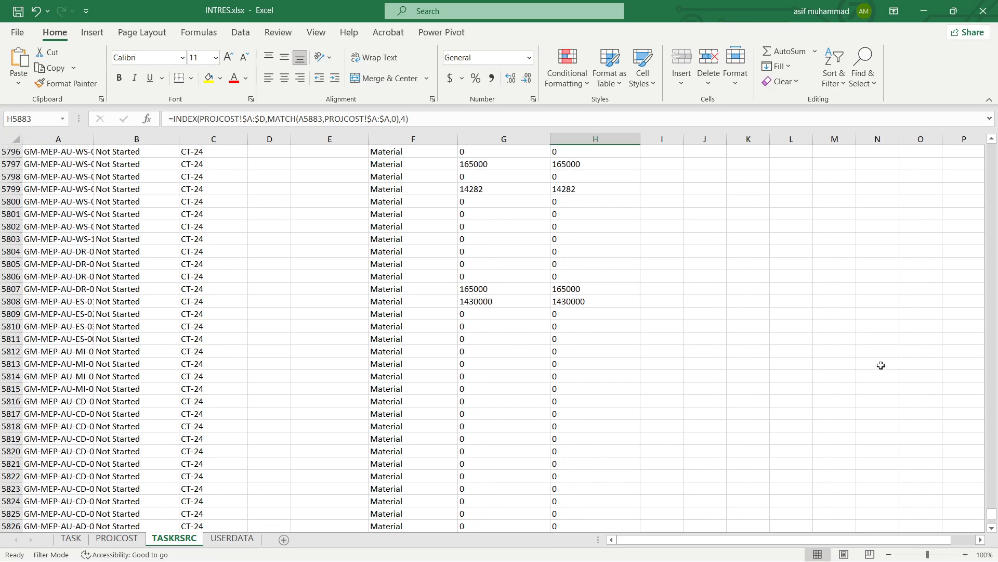
drag(992, 513, 992, 498)
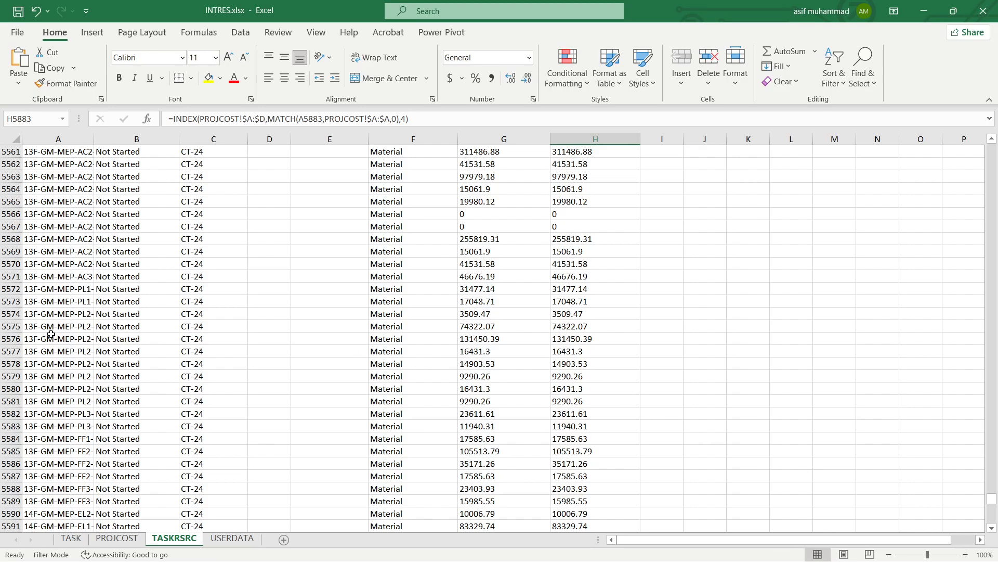
click(12, 340)
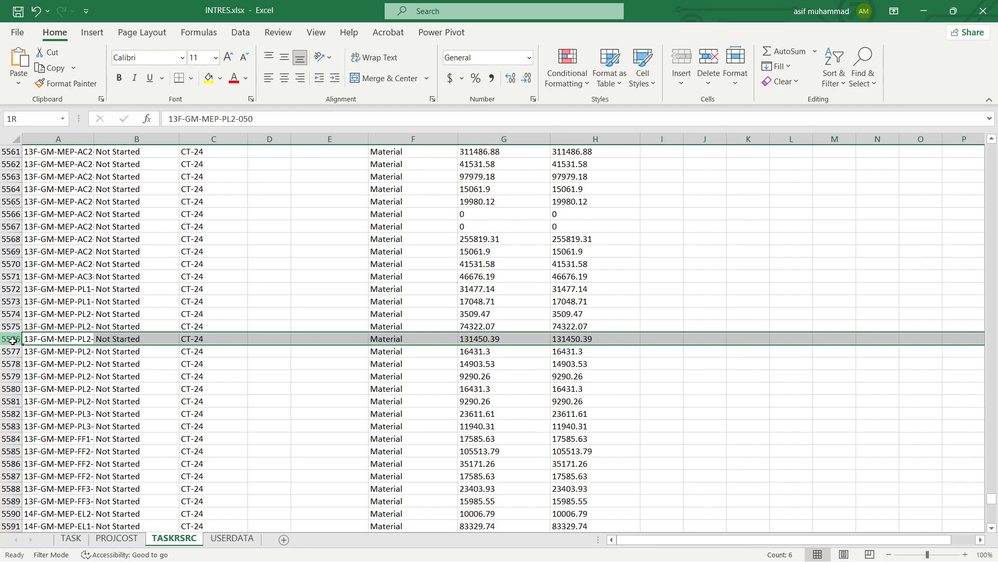
click(51, 339)
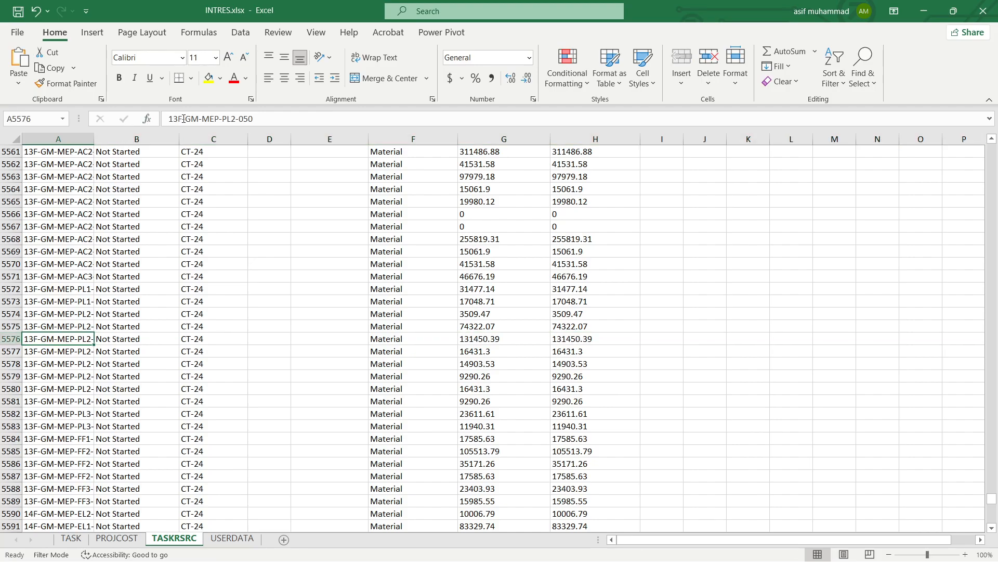
drag(163, 119, 286, 120)
key(ctrl+c)
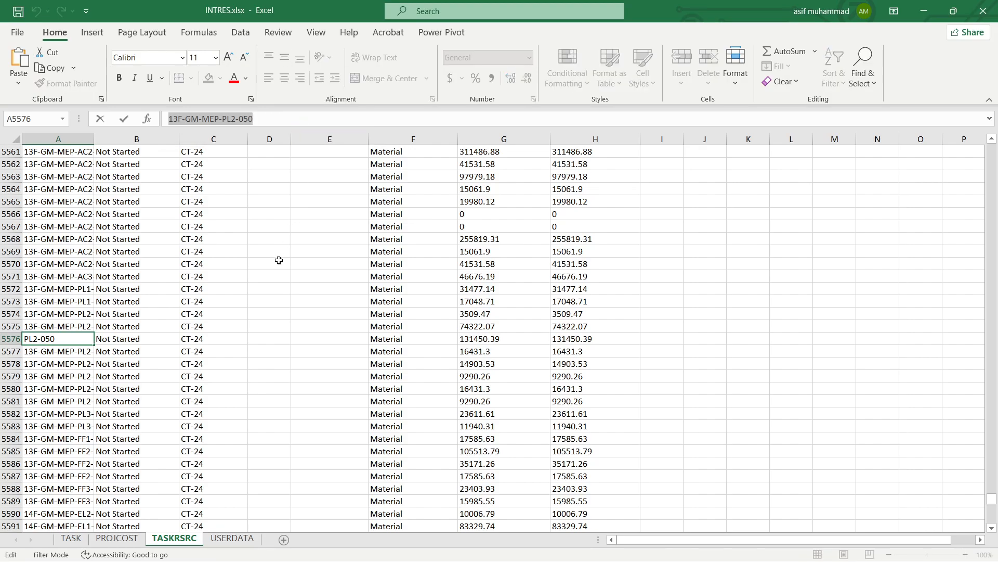
key(Escape)
- Find activity 13F-GM-MEP-PL2-050 in the PROJCOST sheet and compare its budgeted cost with TASKRSRC row 5576
click(116, 538)
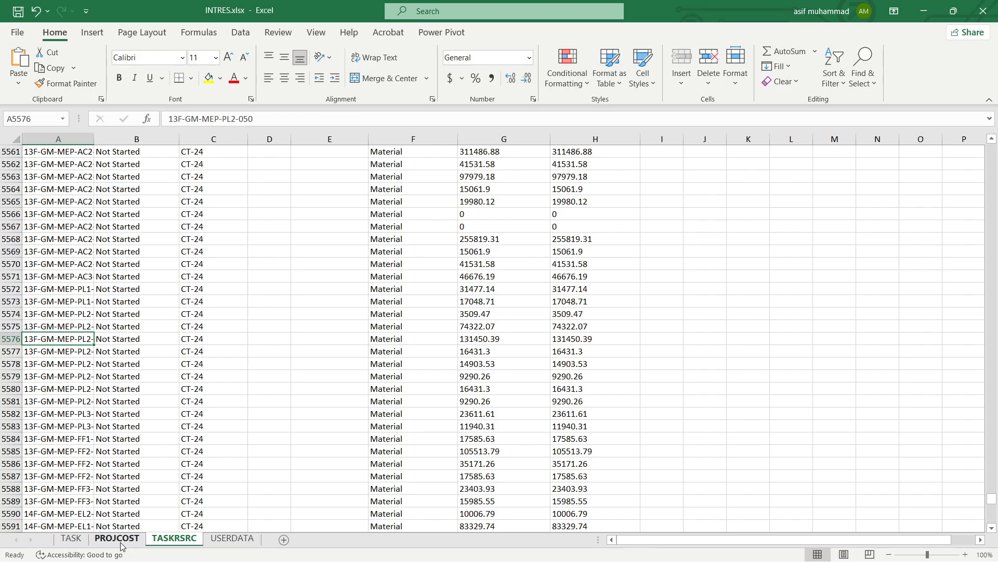
click(73, 313)
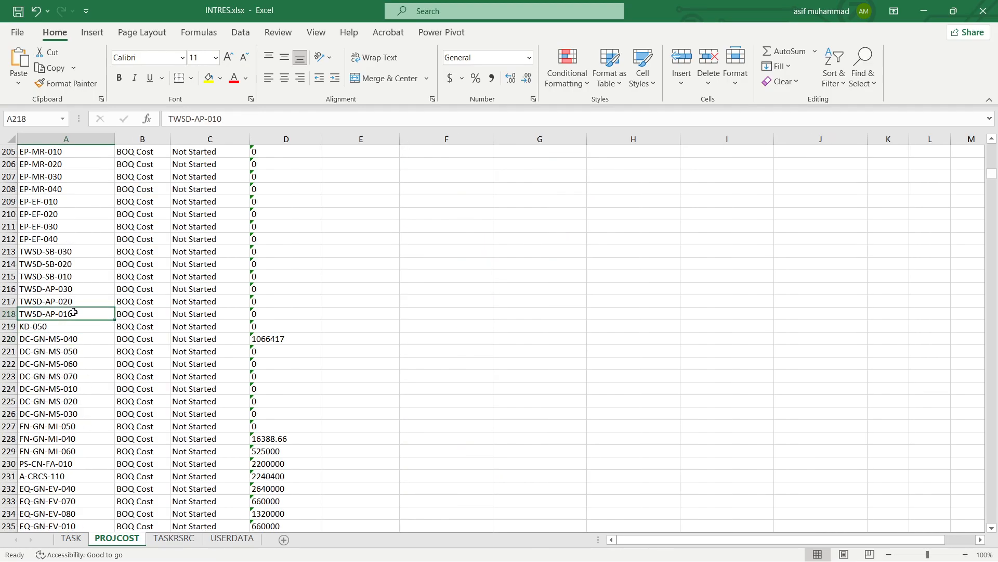
key(ctrl+f)
key(ctrl+v)
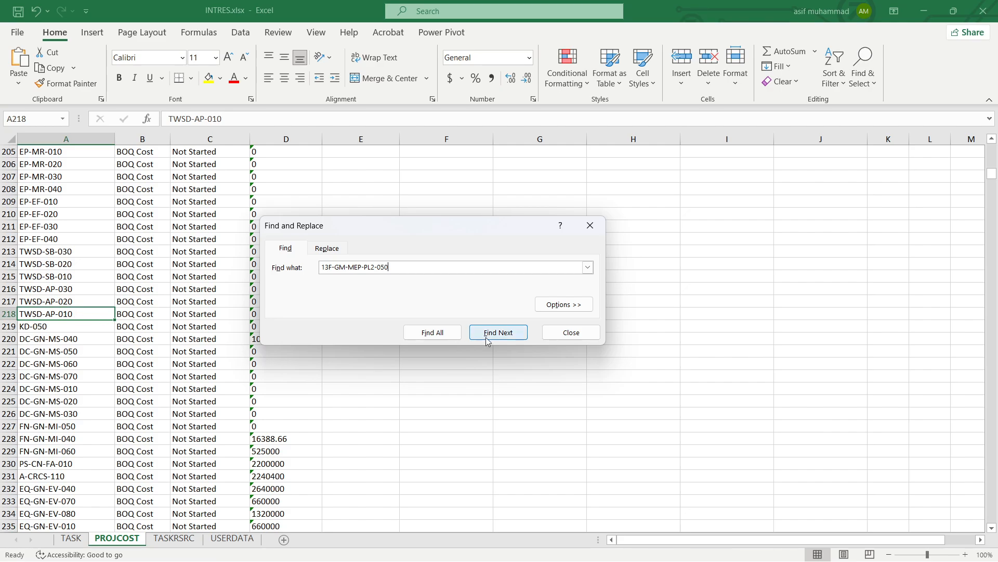
click(488, 333)
click(569, 333)
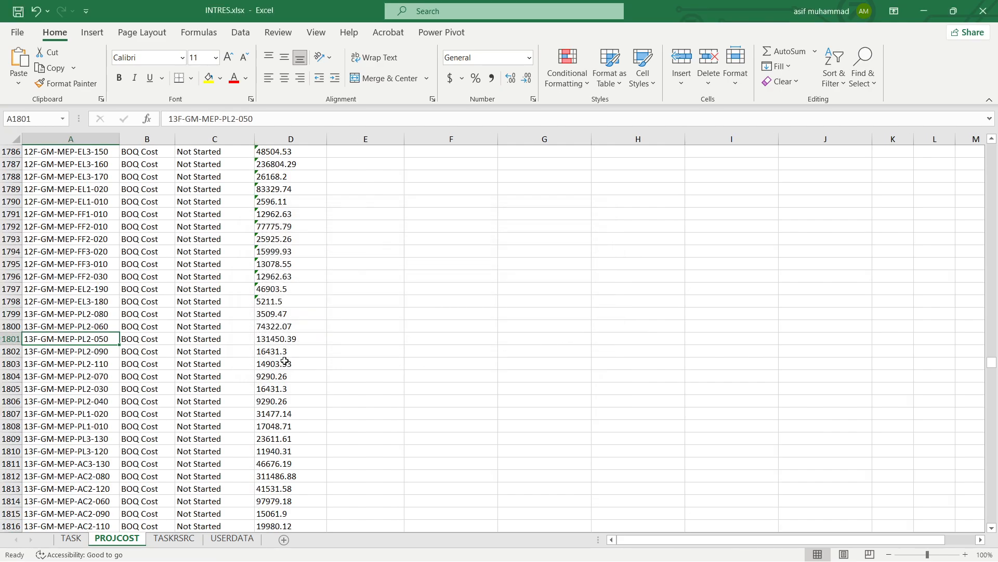
click(8, 338)
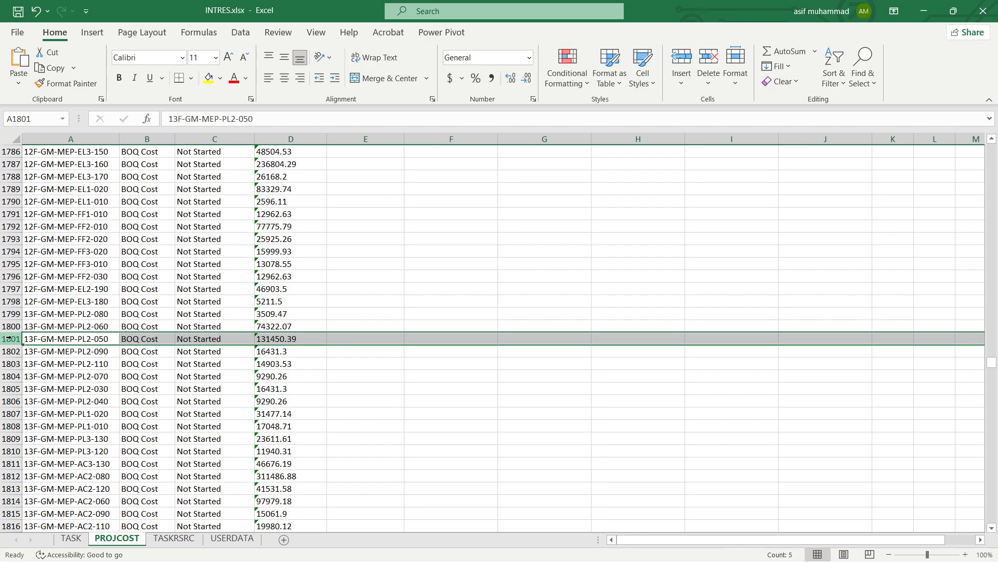
click(173, 539)
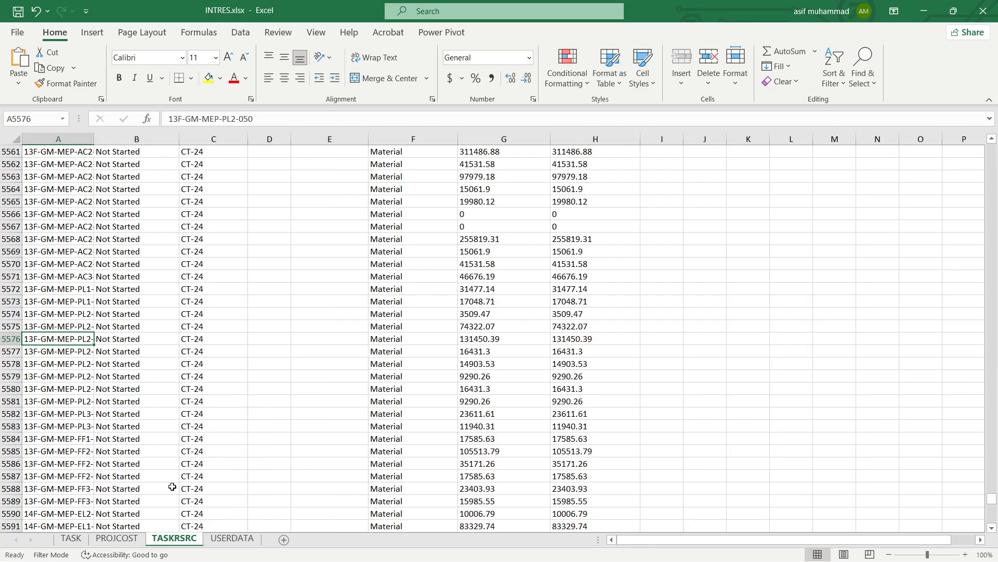
click(10, 340)
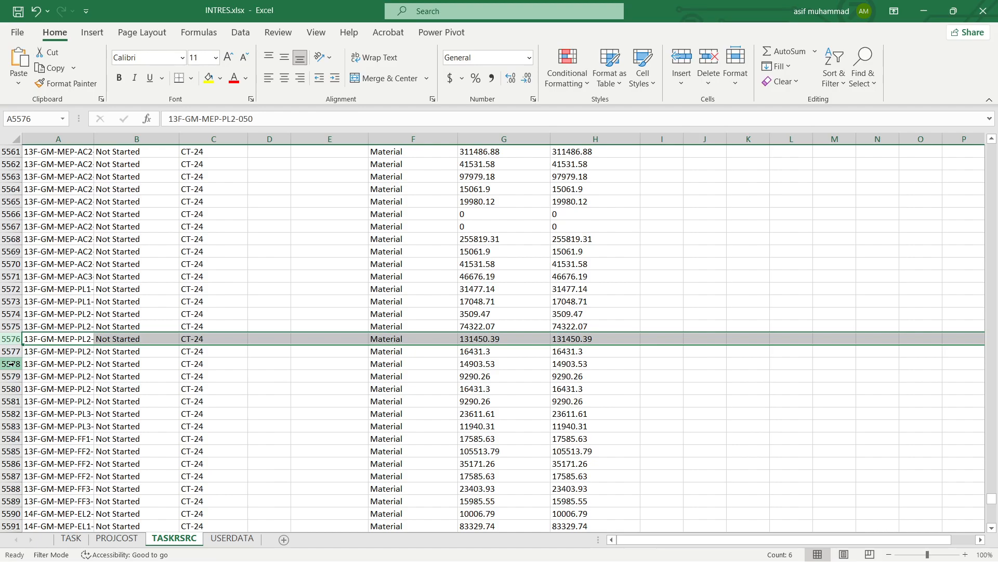
- Replace the Budgeted Units and Budgeted Cost formulas in TASKRSRC range G2779:H5889 with their values
drag(991, 500, 992, 221)
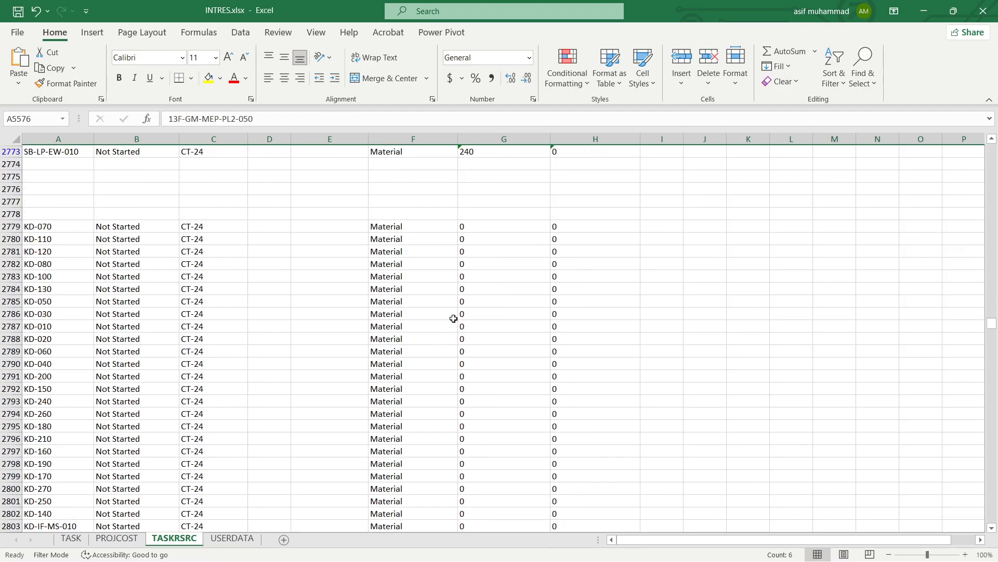
click(497, 227)
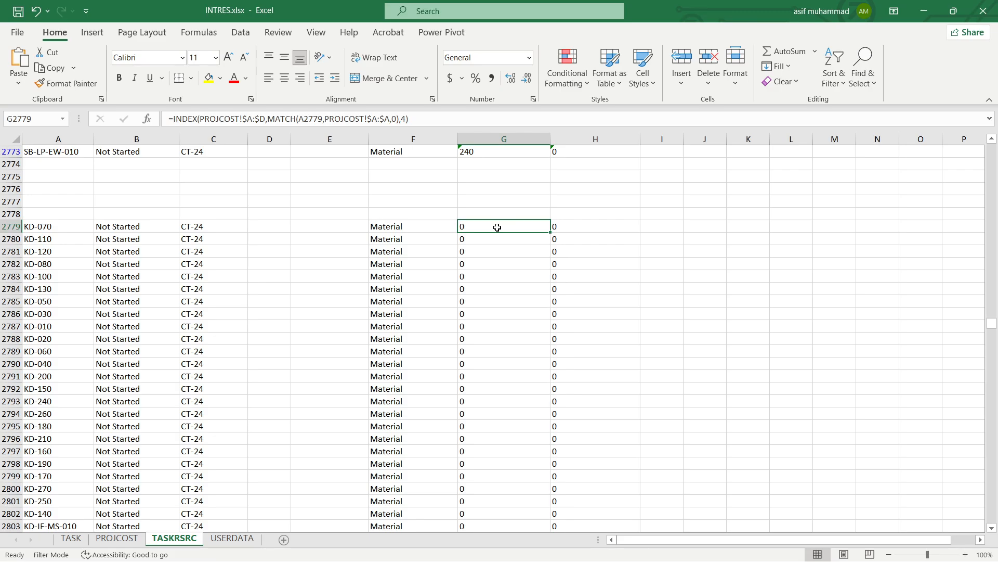
drag(497, 227, 567, 226)
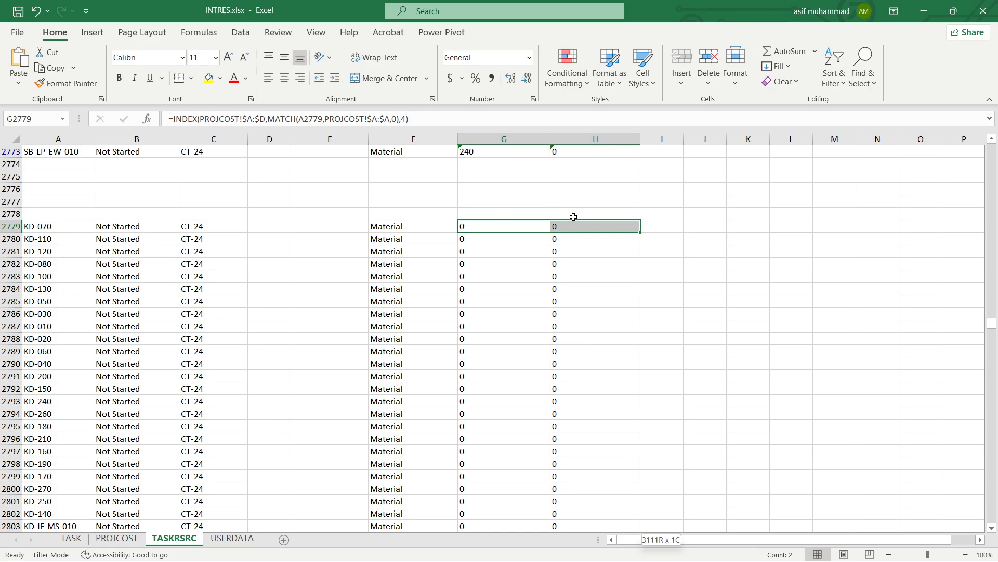
key(ctrl+shift+Down)
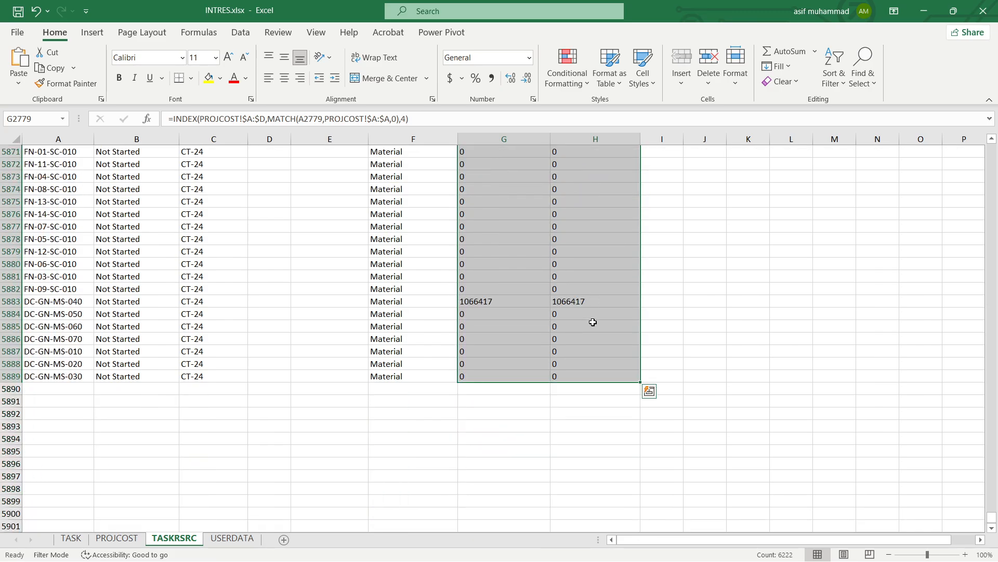
key(ctrl+c)
right_click(603, 225)
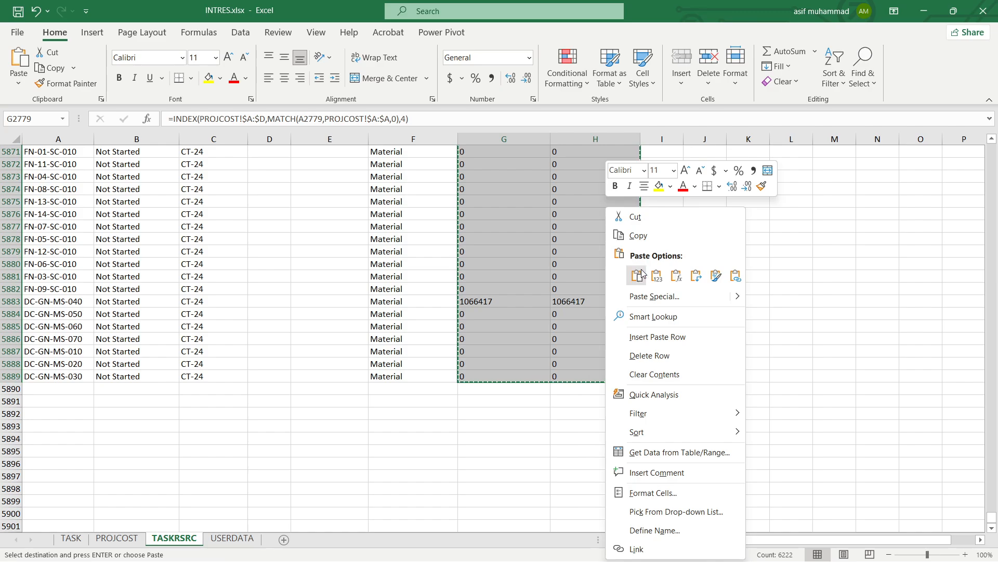
click(658, 275)
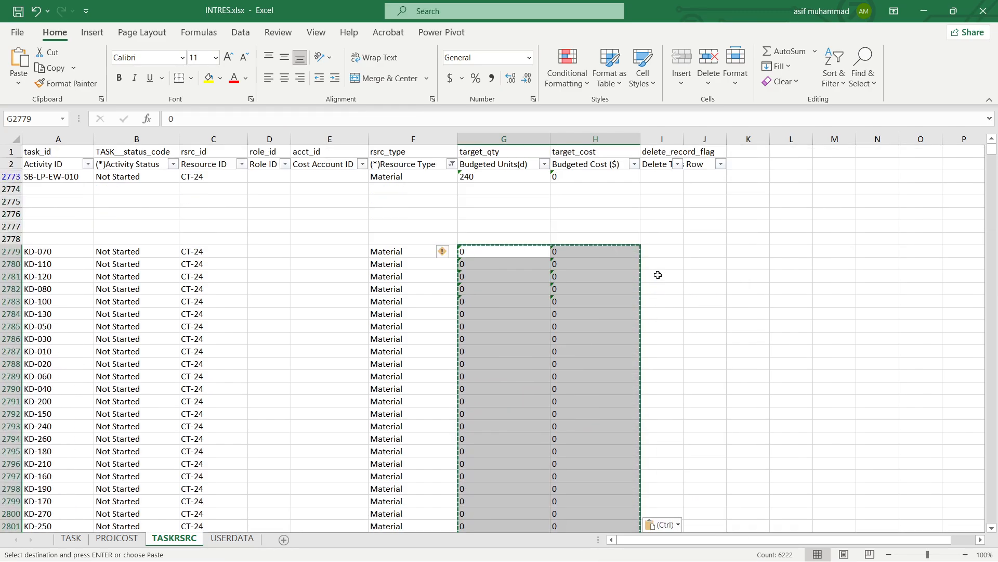
key(Escape)
click(690, 326)
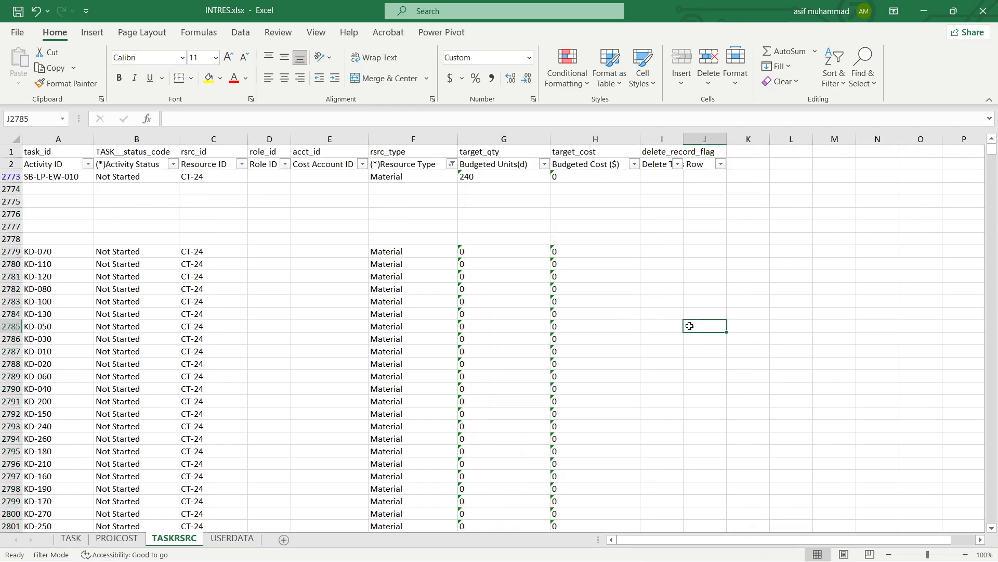
- Delete the SB-LP-EW-010 row and the blank rows below it, 2773 to 2778, and clear the Resource Type filter
click(15, 178)
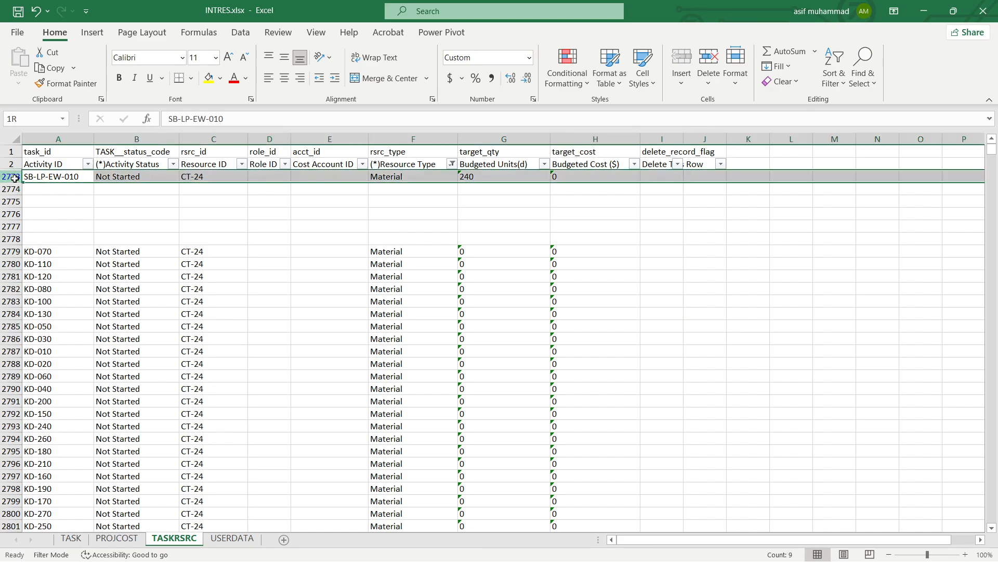
drag(15, 177, 21, 237)
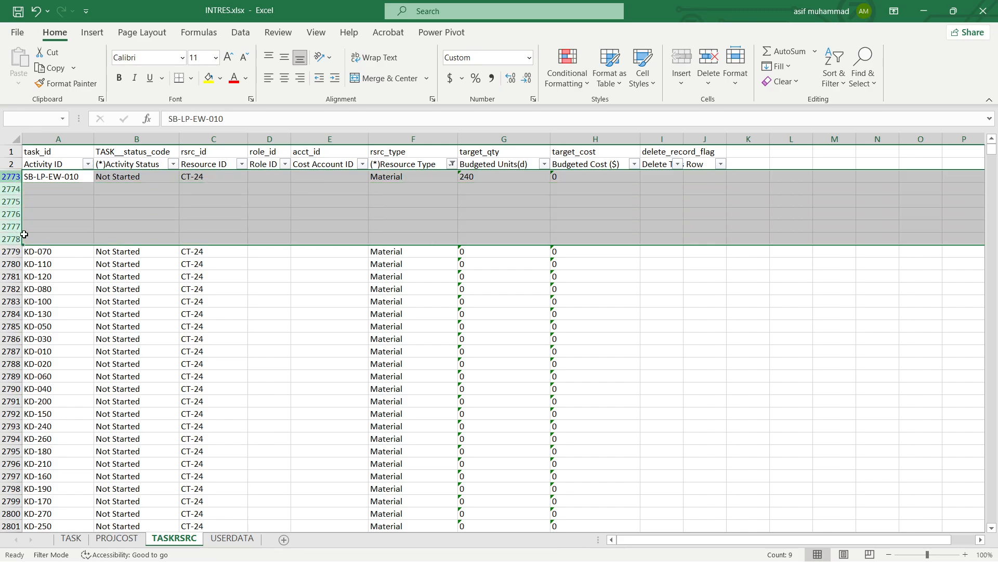
right_click(142, 225)
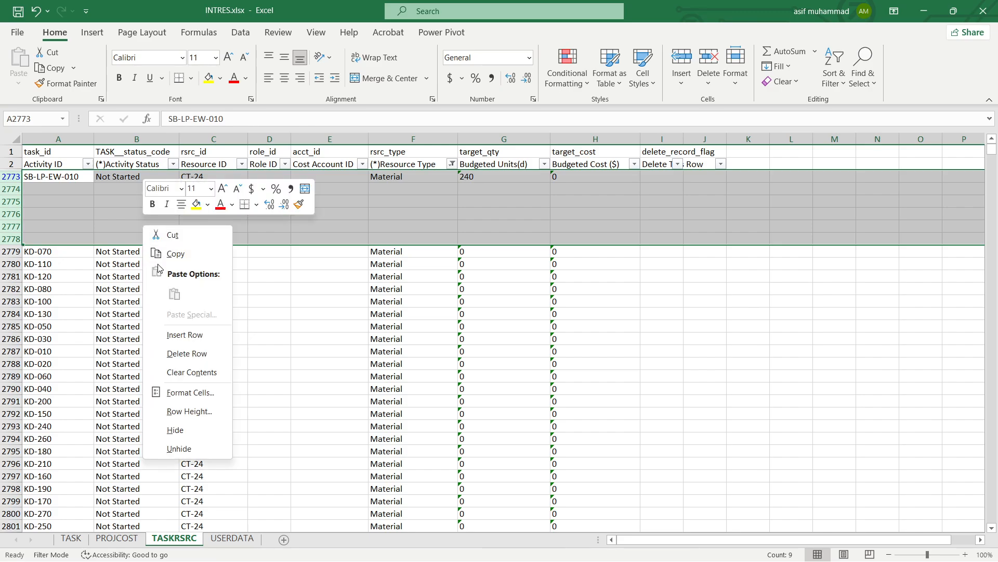
click(199, 358)
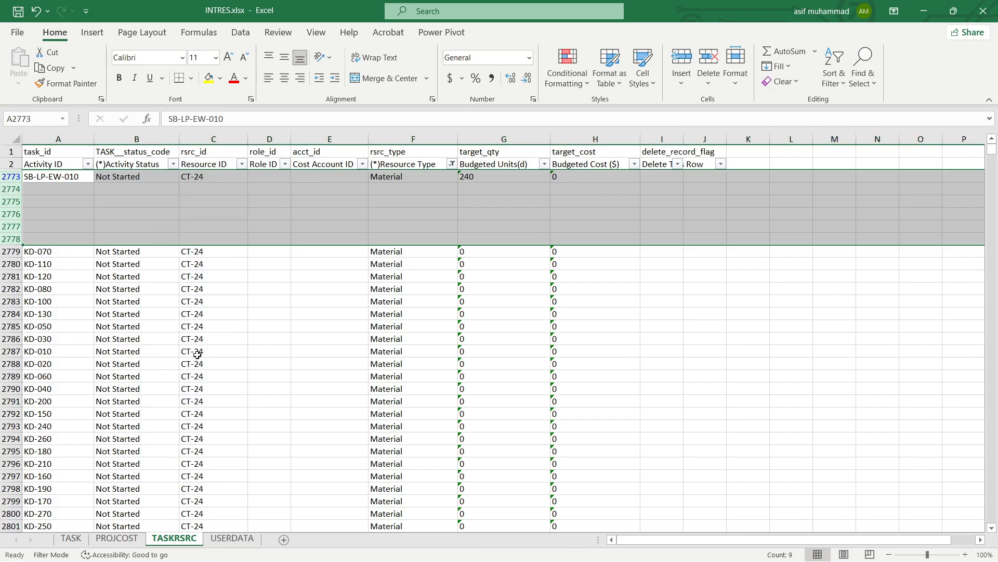
click(453, 164)
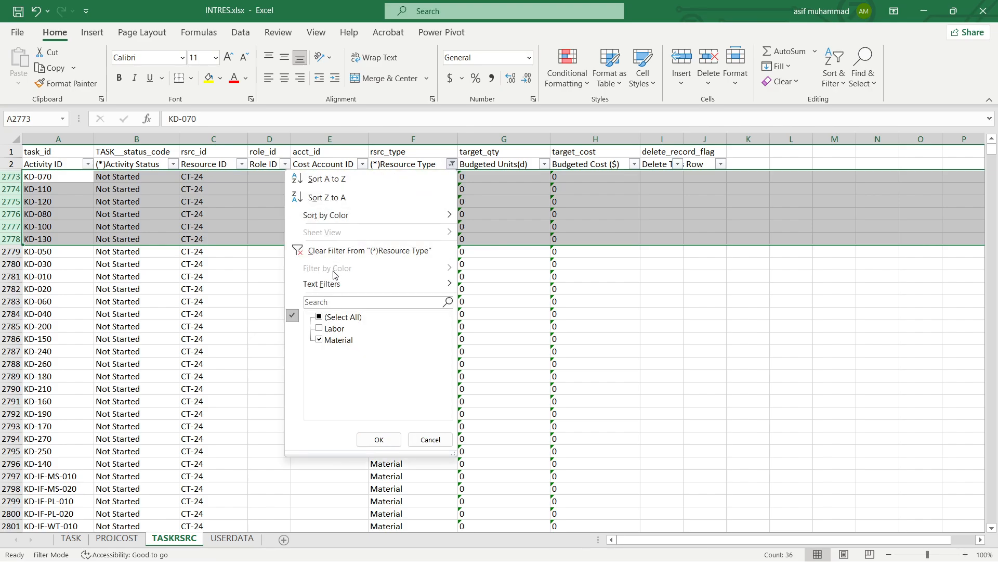
click(329, 250)
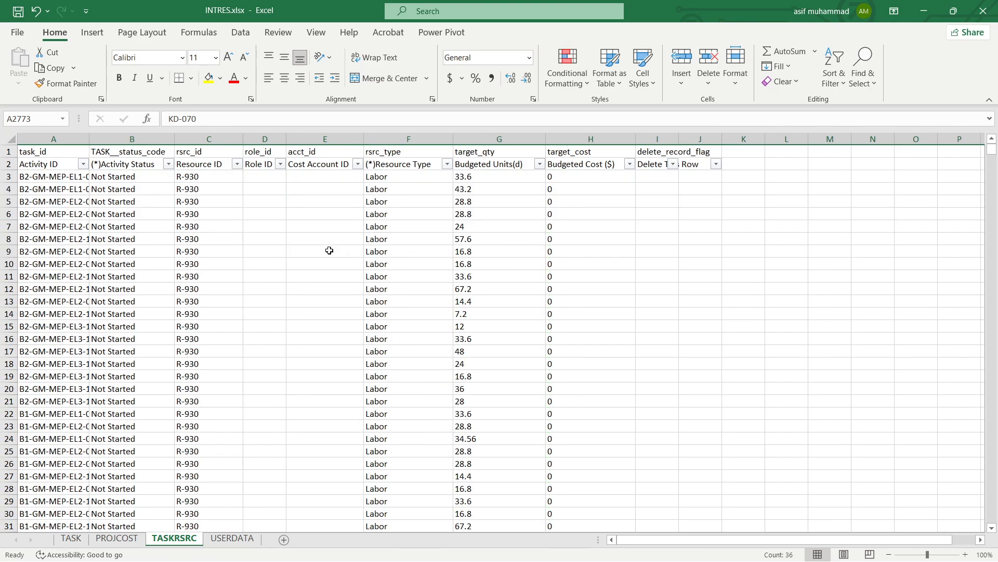
- Enter d in Delete This Row for every expense in the PROJCOST sheet, filling E3 down to E3113
click(112, 539)
scroll(915, 387, up, 20)
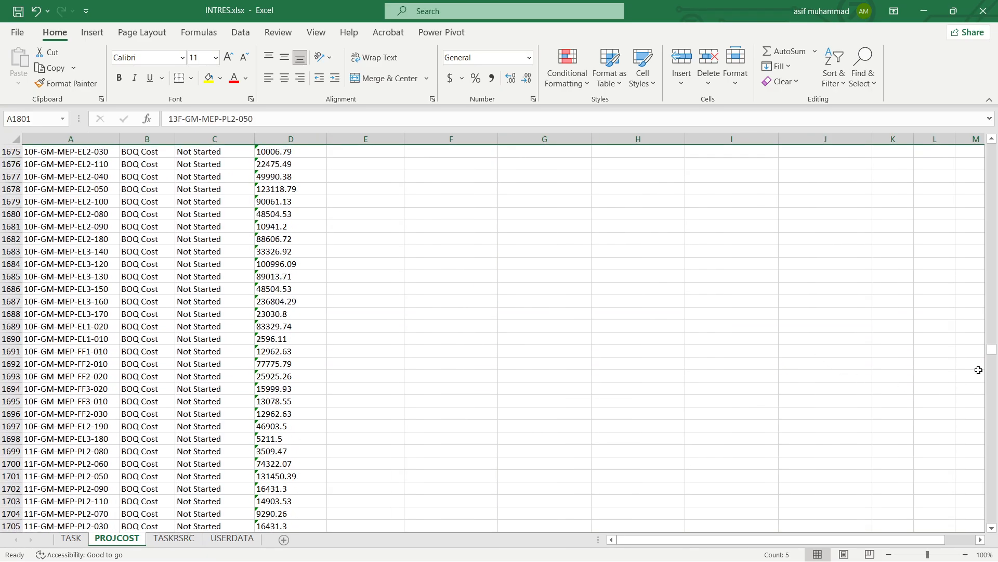
drag(992, 350, 994, 150)
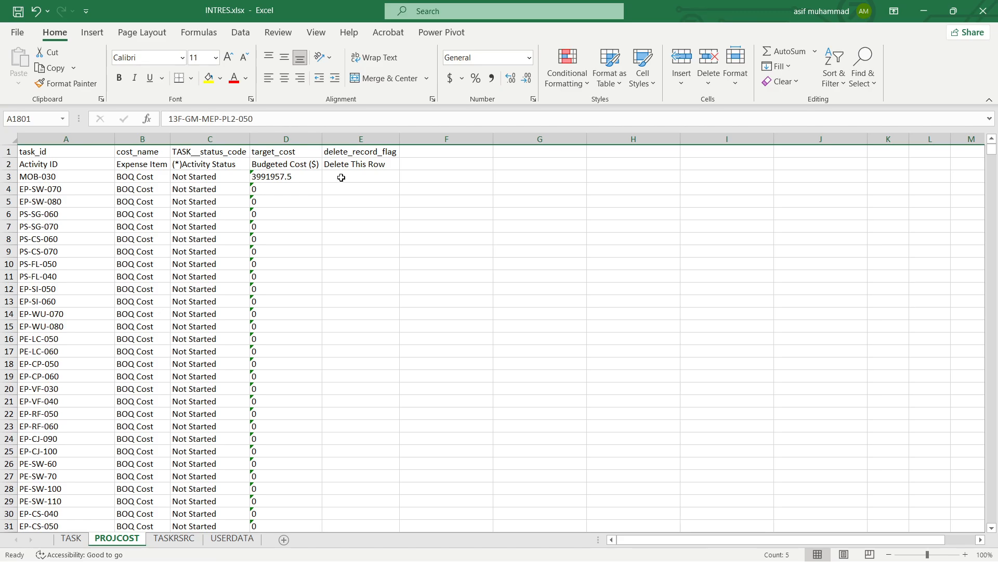
click(341, 178)
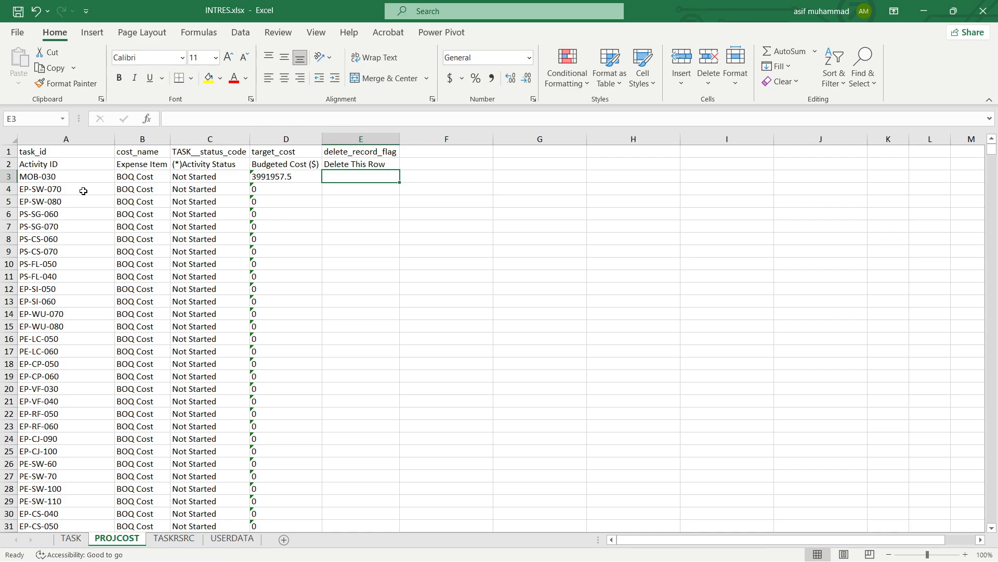
text(d)
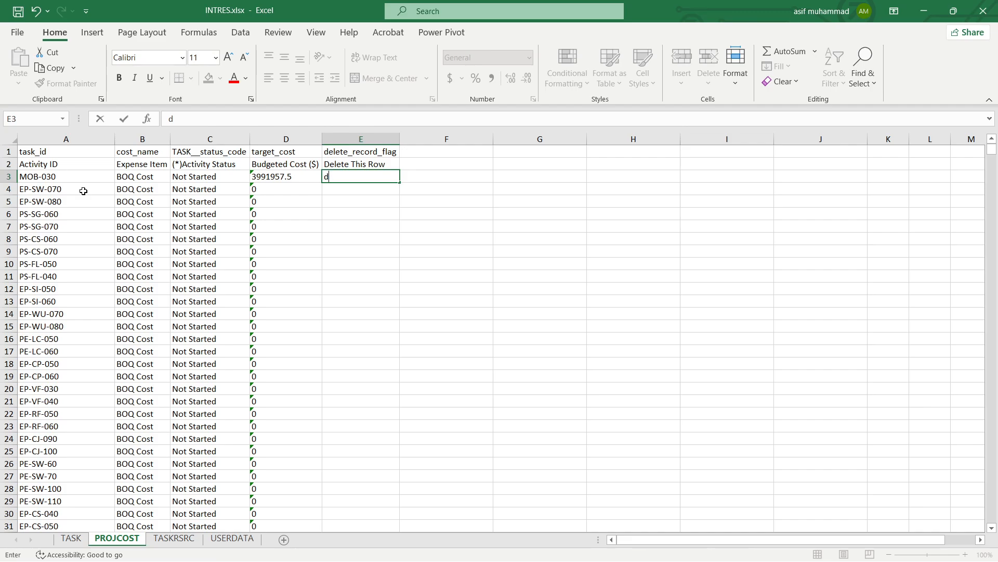
key(ctrl+Return)
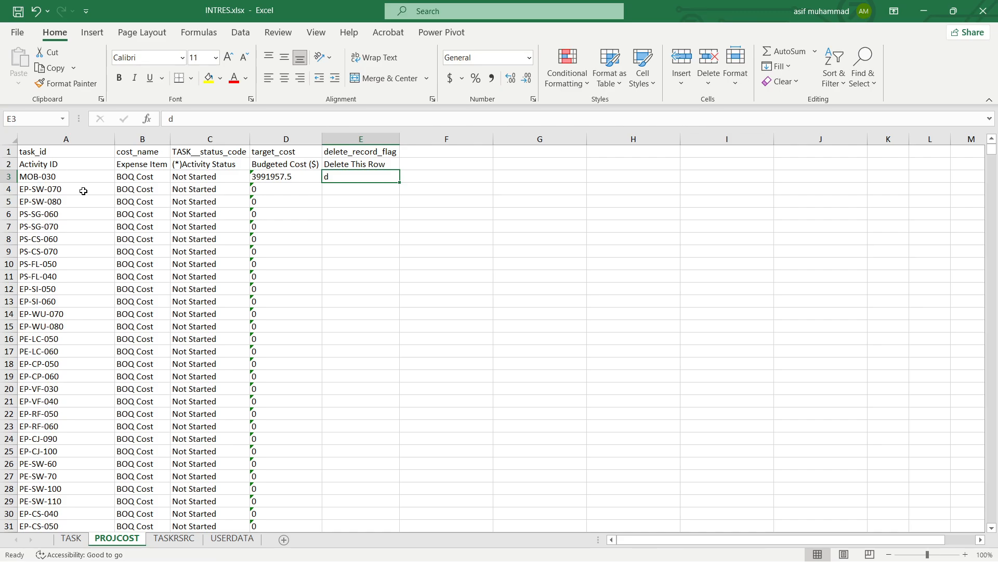
double_click(399, 184)
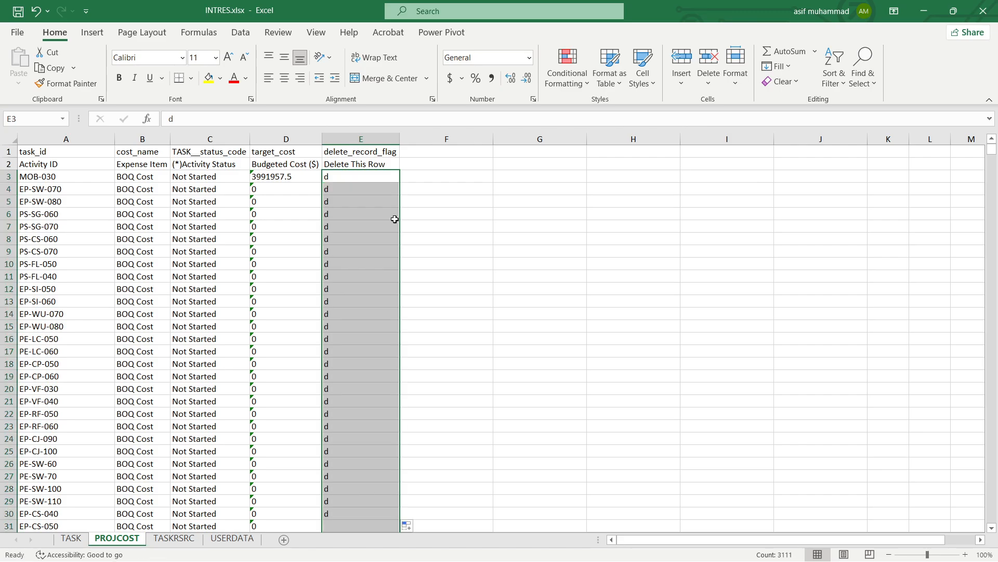
- Check that the Delete This Row flags in PROJCOST run from the first expense row to the last
scroll(624, 208, down, 9)
drag(992, 162, 996, 520)
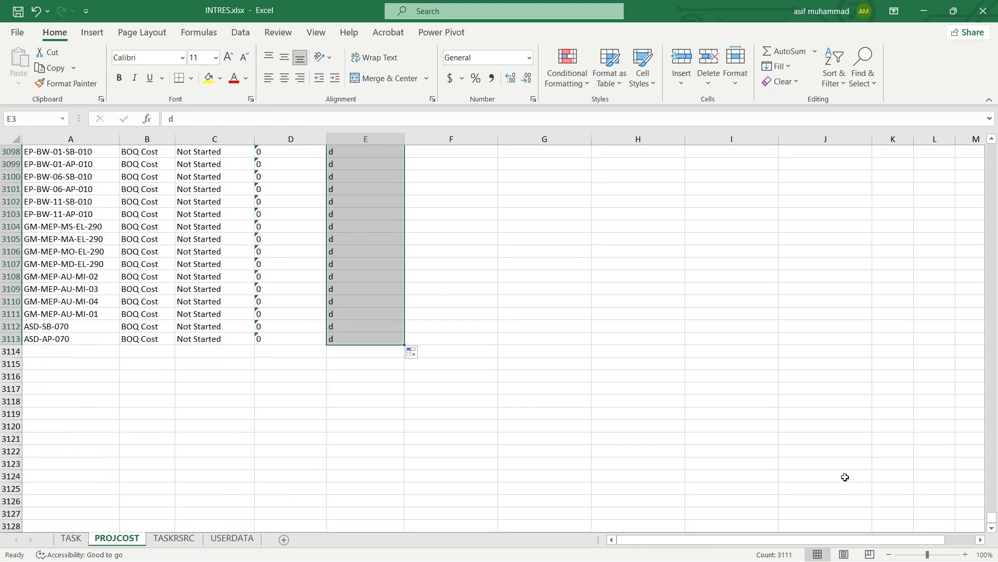
scroll(845, 477, up, 18)
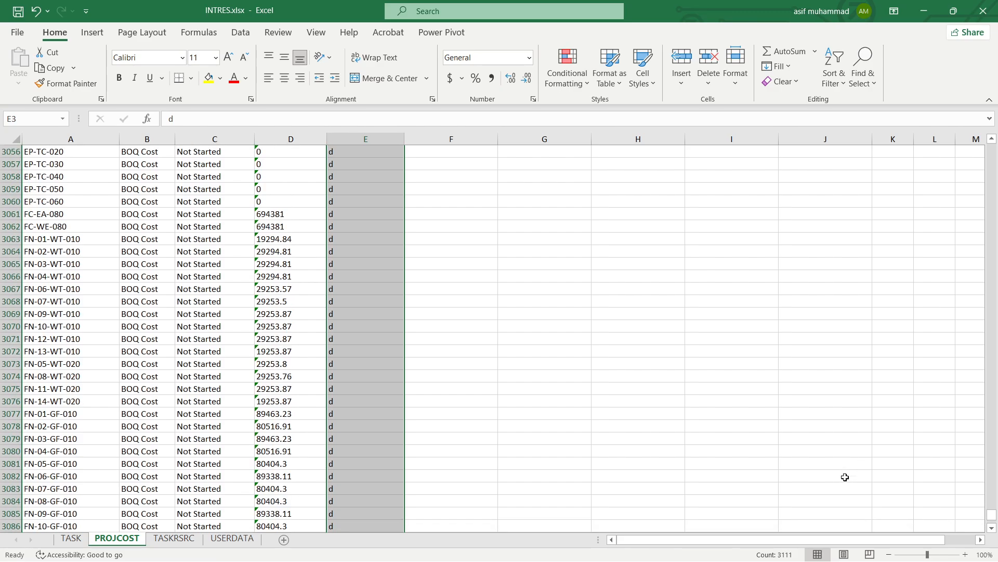
scroll(845, 480, up, 5)
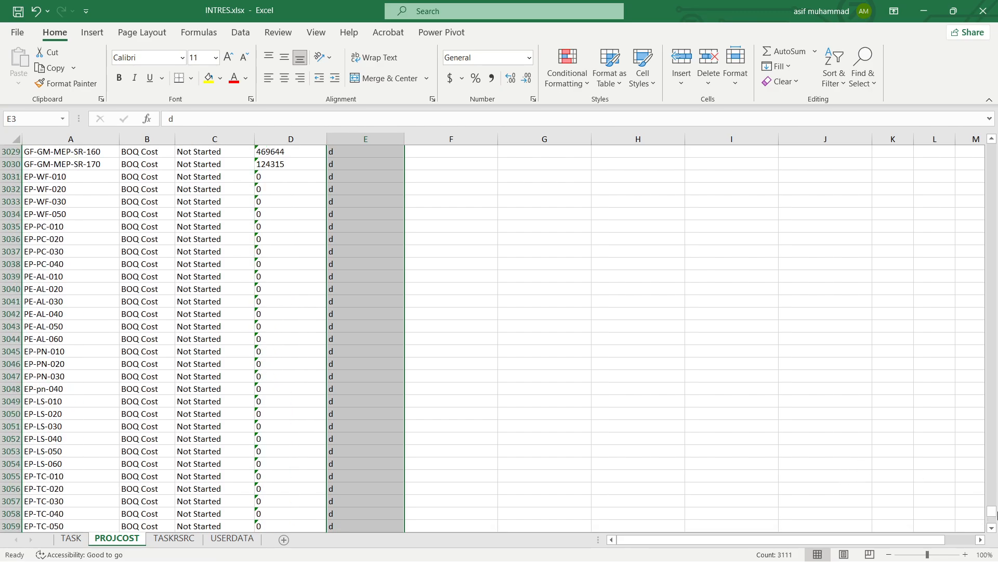
drag(992, 512, 995, 155)
scroll(240, 413, up, 19)
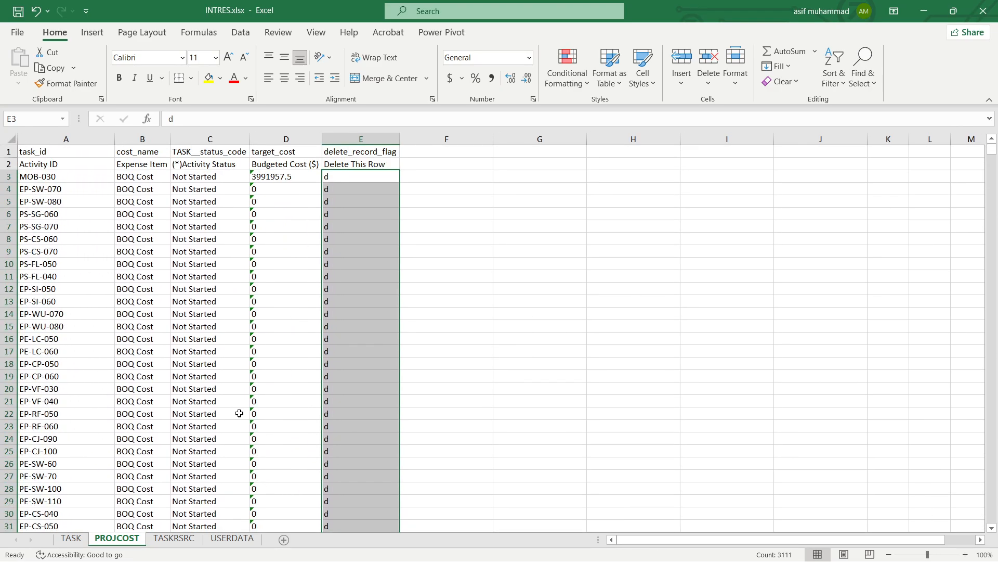
click(438, 351)
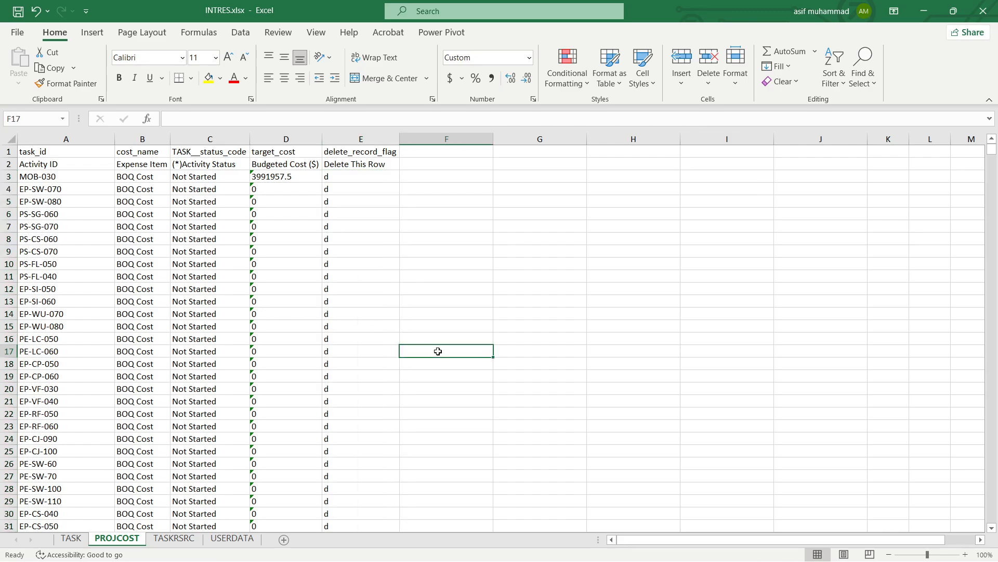
- Review the TASK, TASKRSRC and PROJCOST sheets, and close INTRES.xlsx with its changes saved
click(72, 538)
click(114, 415)
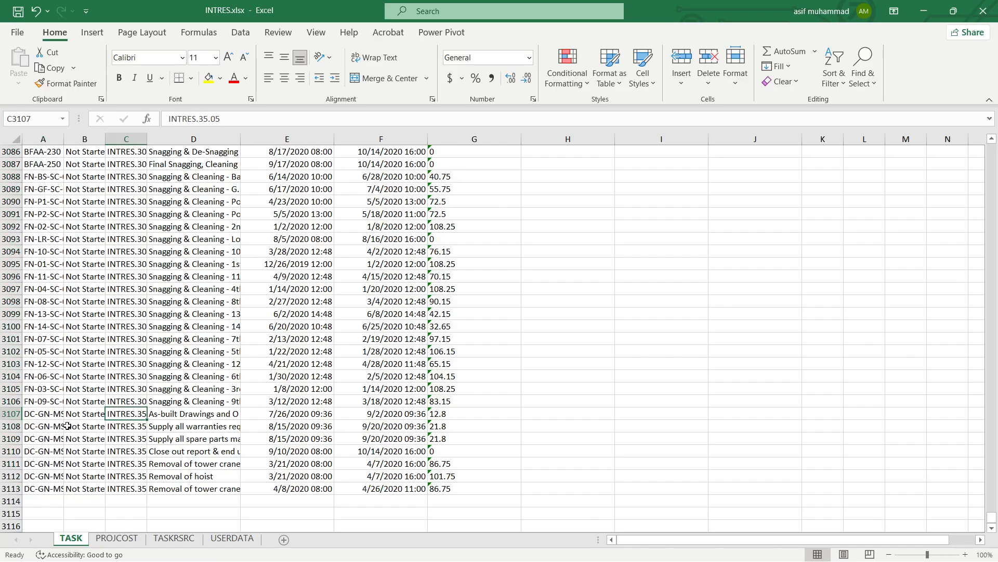
click(51, 428)
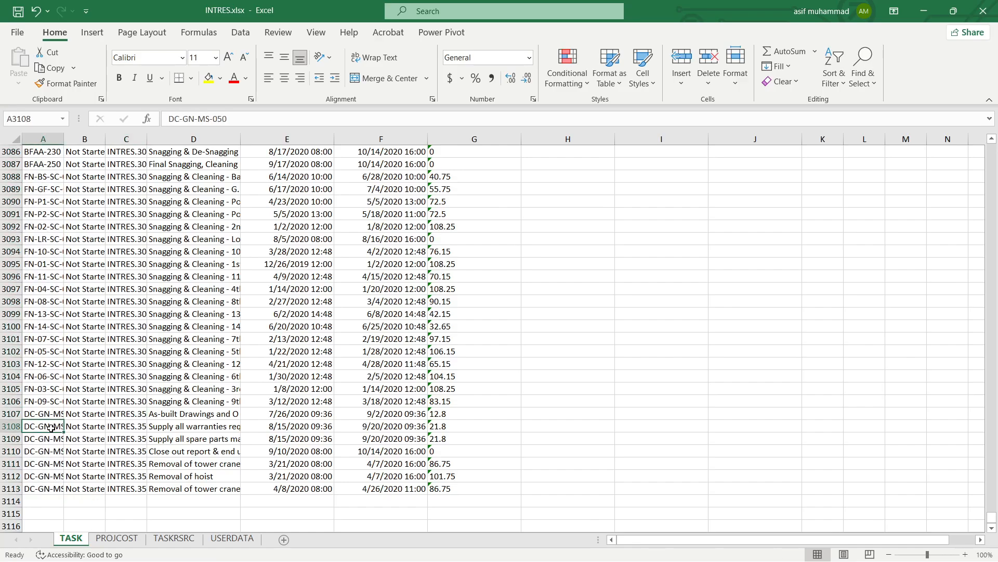
click(172, 539)
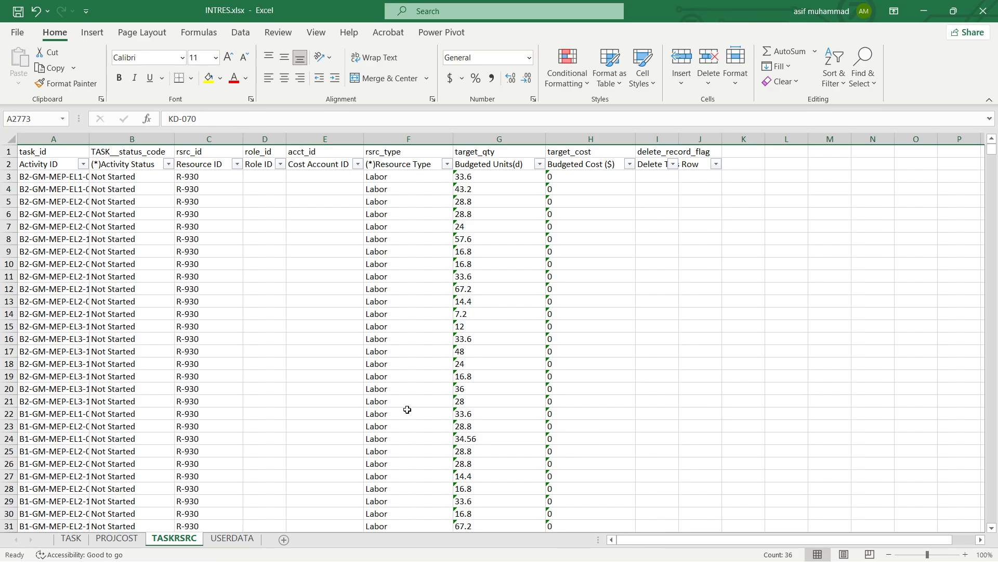
click(121, 538)
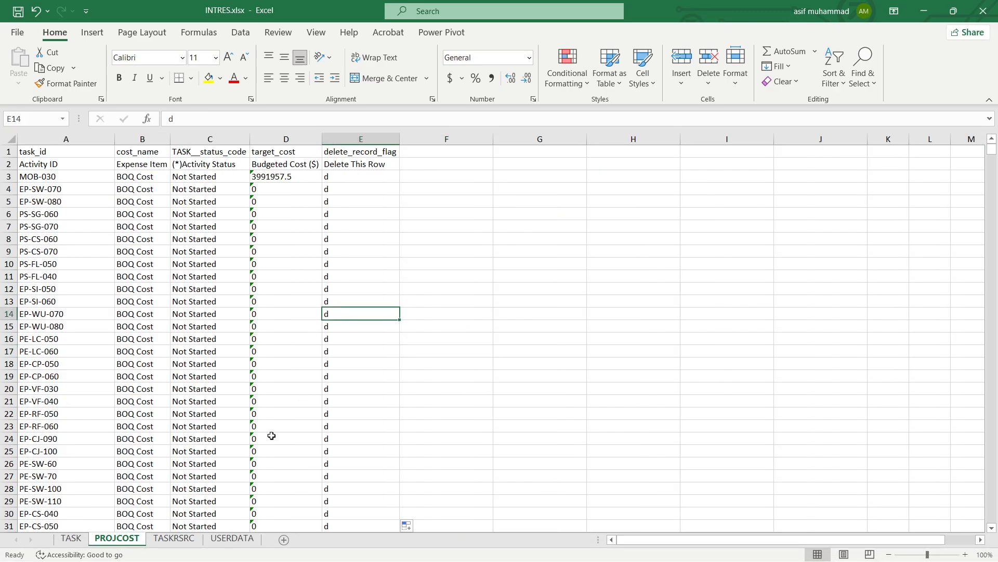
click(174, 539)
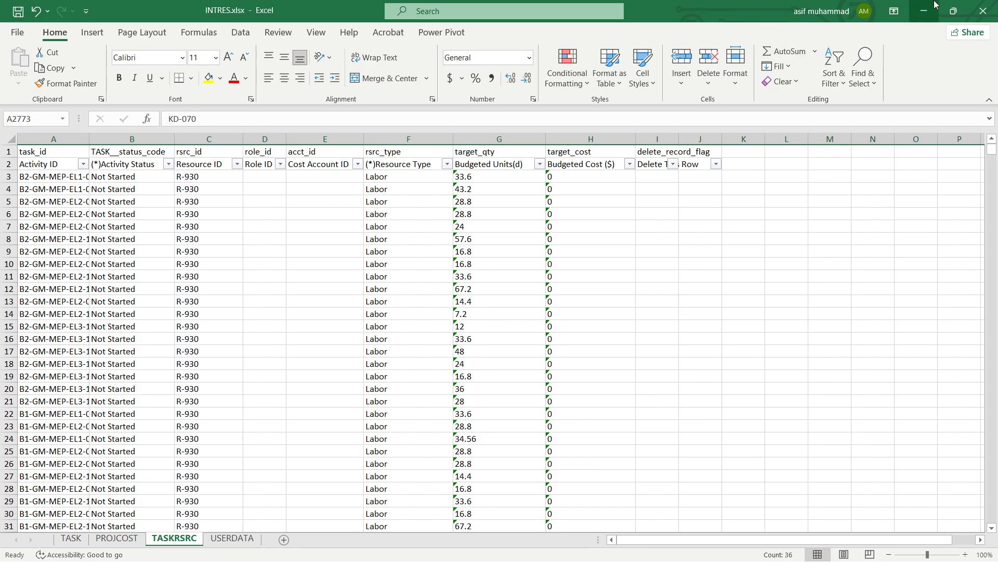
click(983, 10)
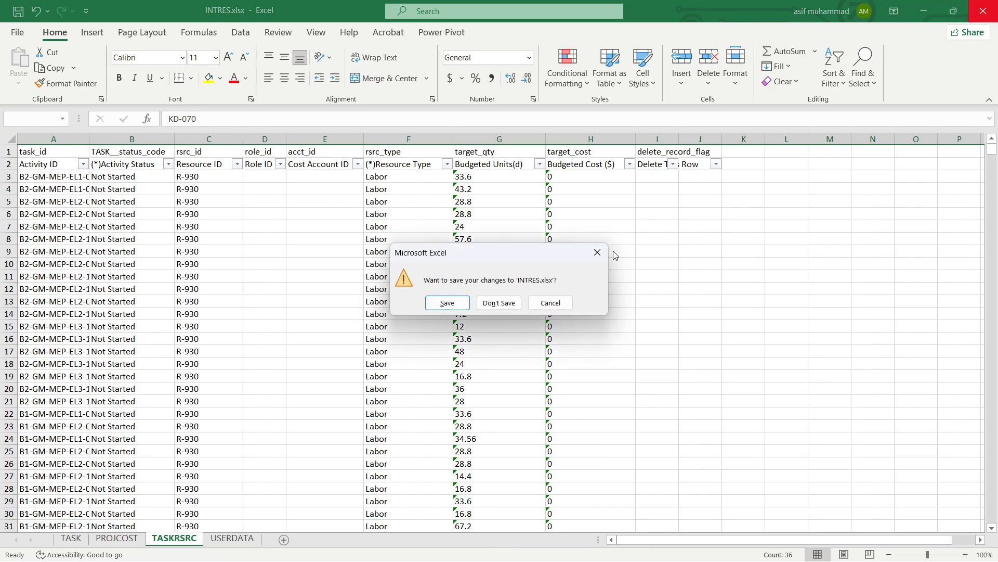
click(461, 304)
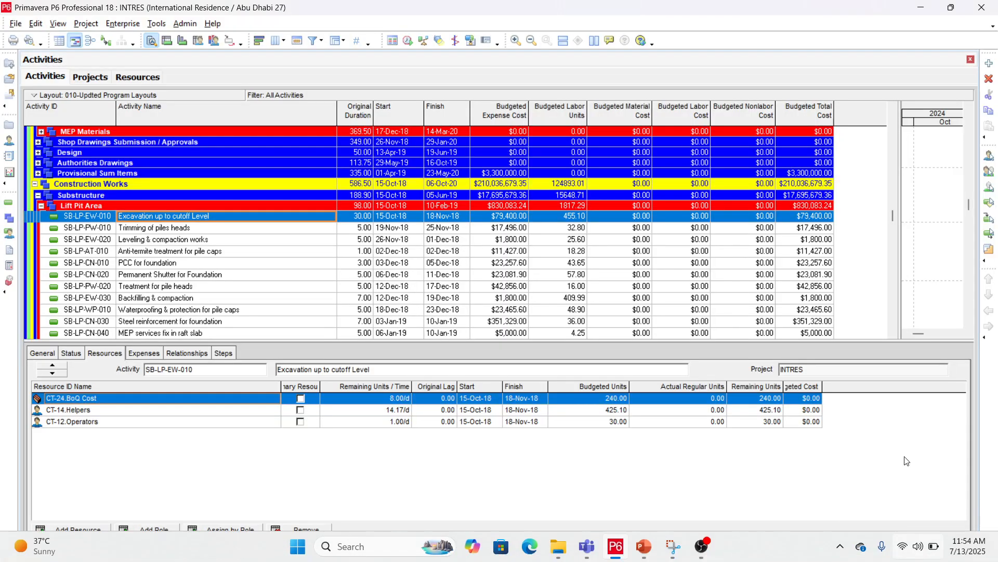
- Review the project's budgeted costs in Primavera P6 and start an import in Spreadsheet - (XLSX) format
click(510, 309)
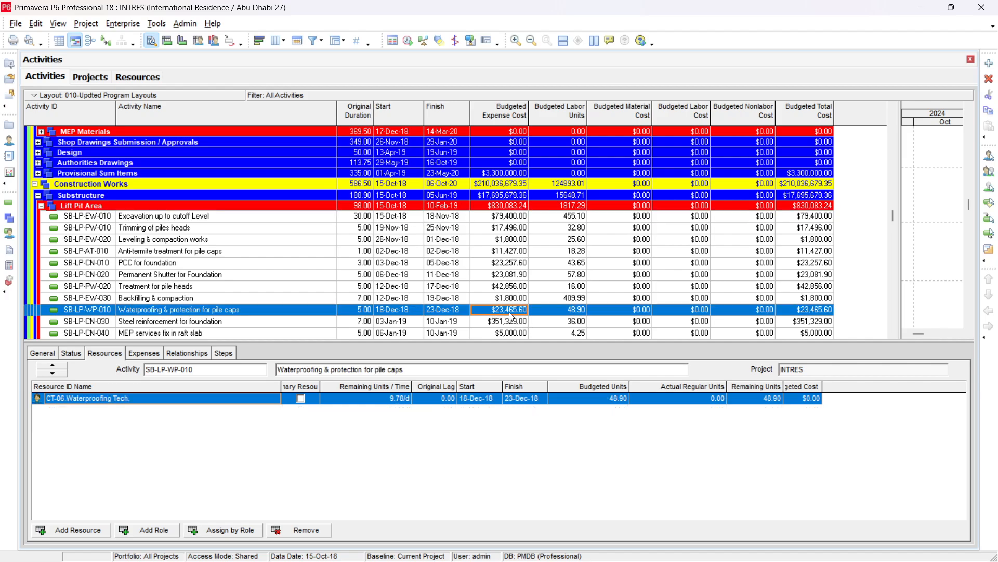
scroll(510, 315, up, 7)
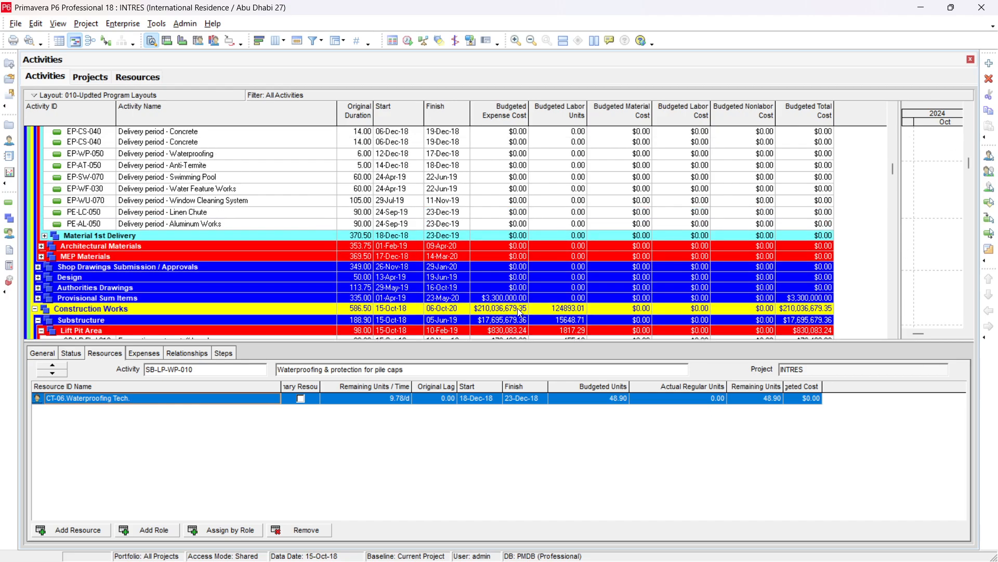
scroll(850, 149, up, 2)
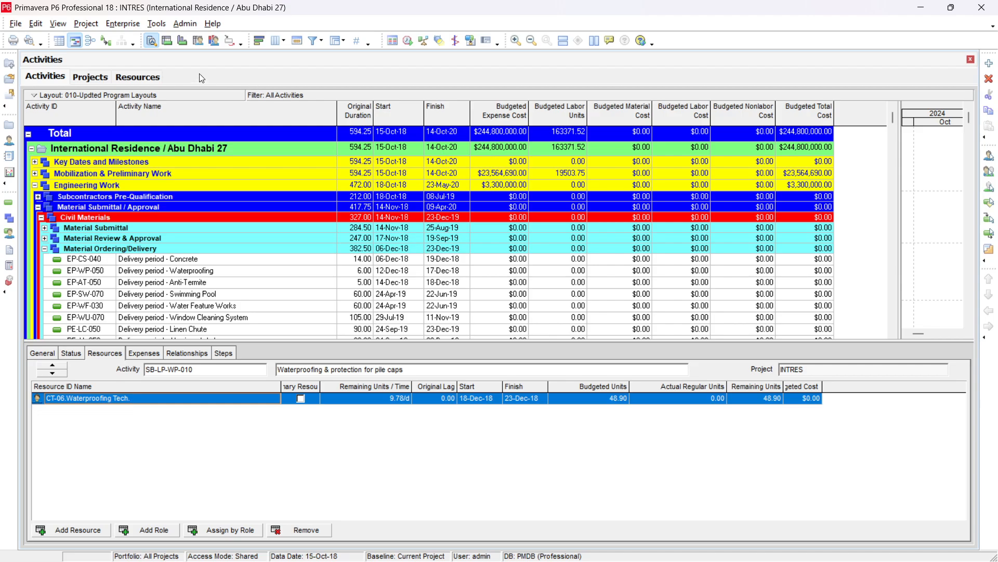
click(22, 29)
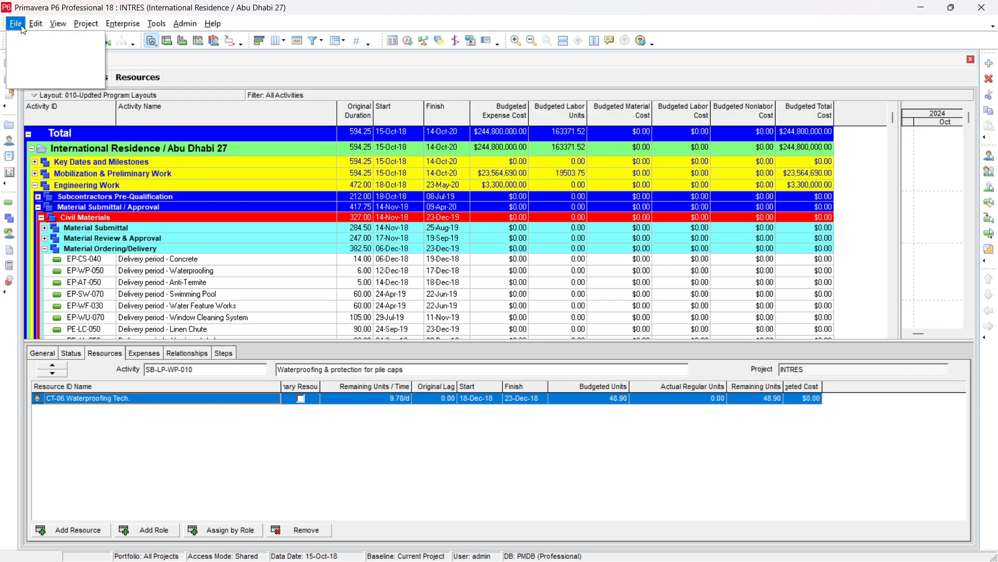
click(31, 59)
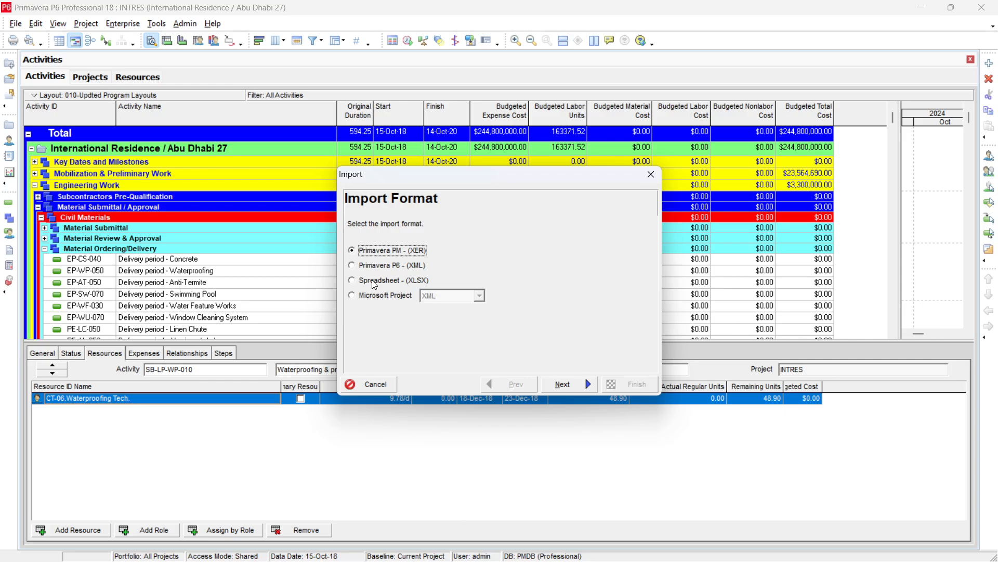
click(375, 283)
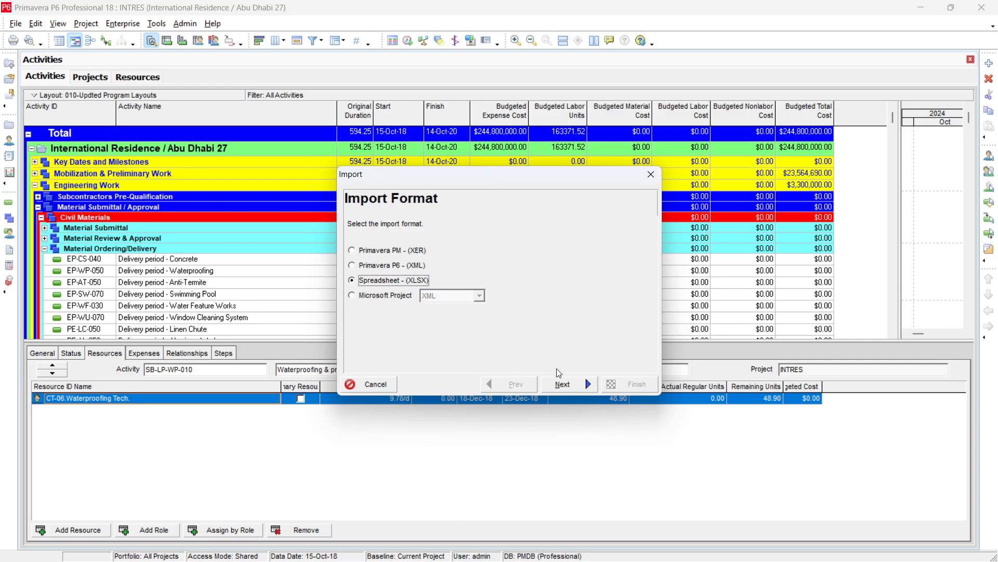
click(565, 384)
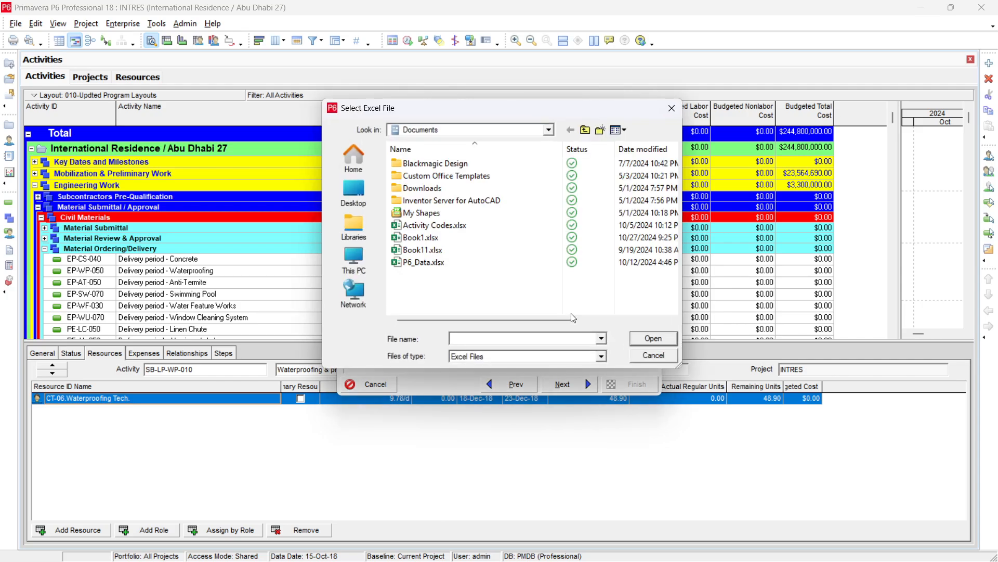
- Choose INTRES.xlsx from the 106-Conver Project Expense into Resources folder on drive C as the import file
click(369, 266)
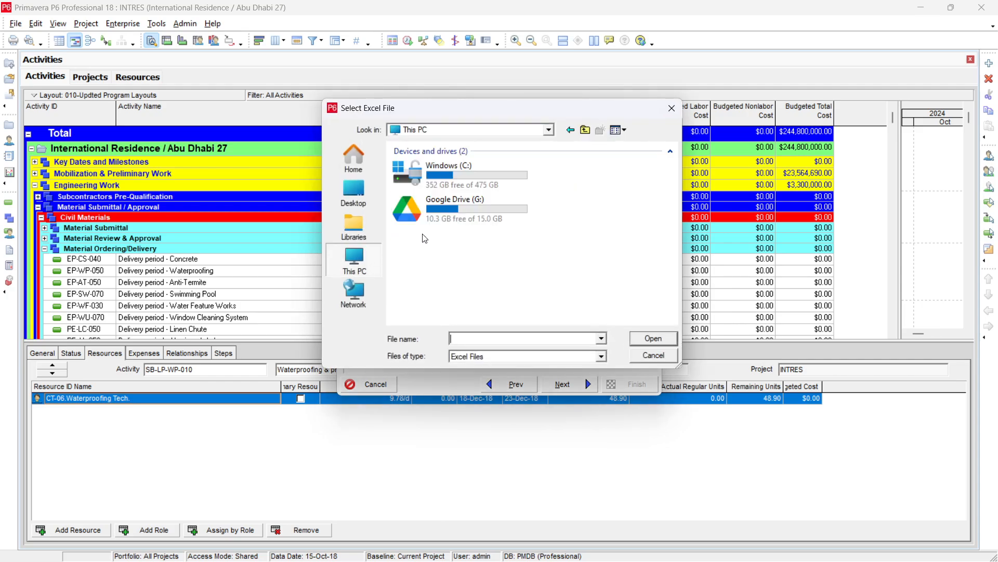
double_click(465, 177)
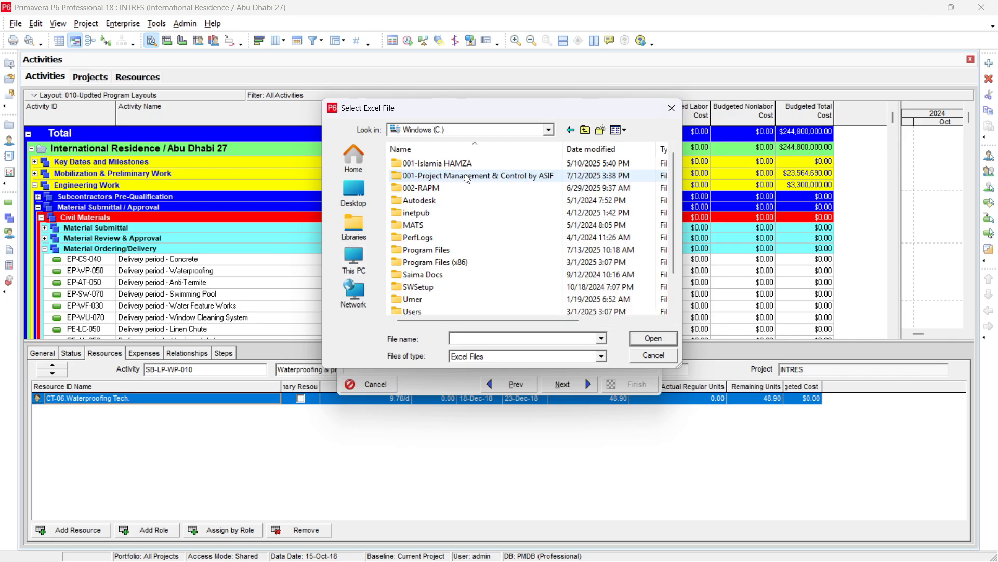
double_click(467, 176)
scroll(443, 266, down, 4)
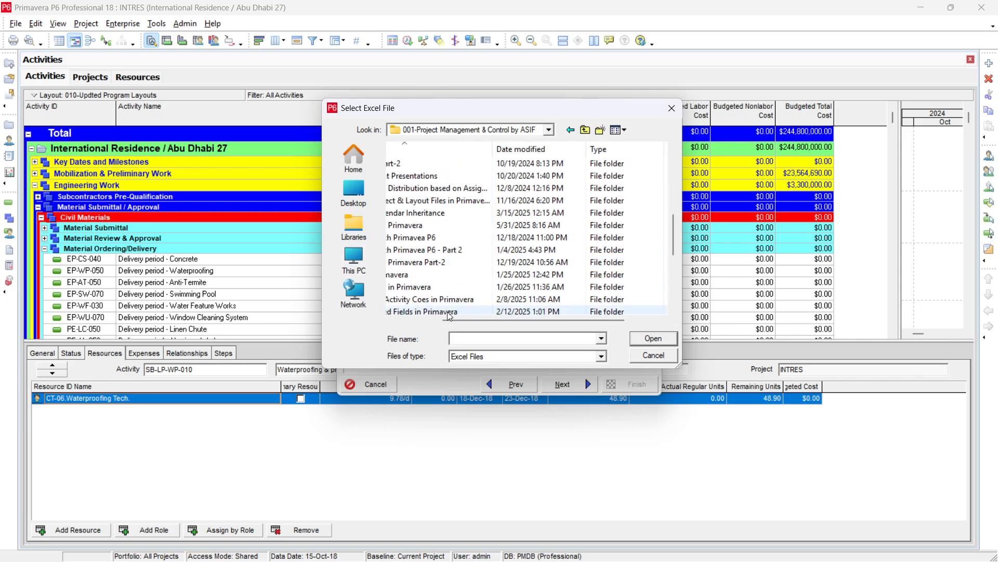
drag(510, 322, 456, 322)
scroll(426, 304, down, 5)
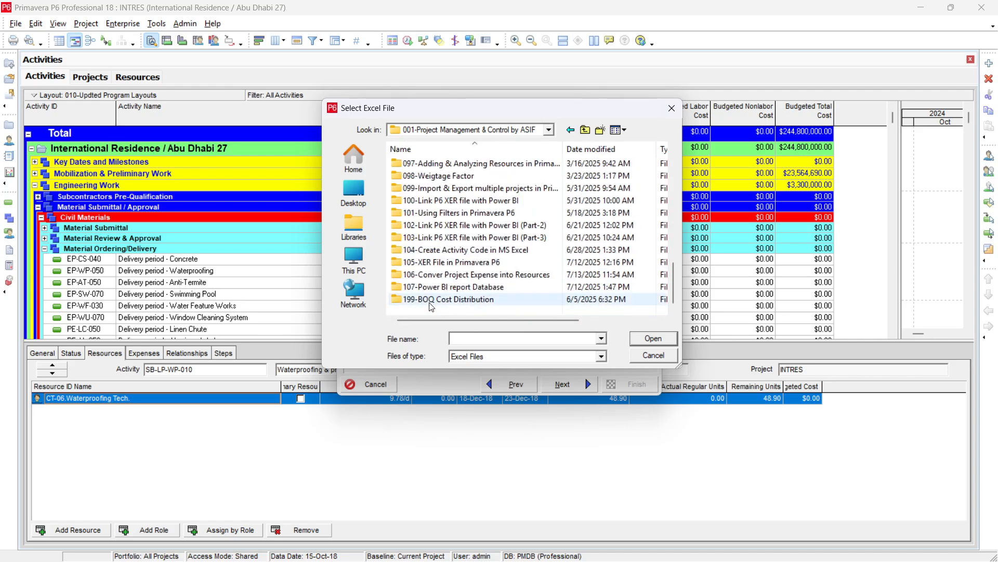
click(436, 277)
double_click(435, 276)
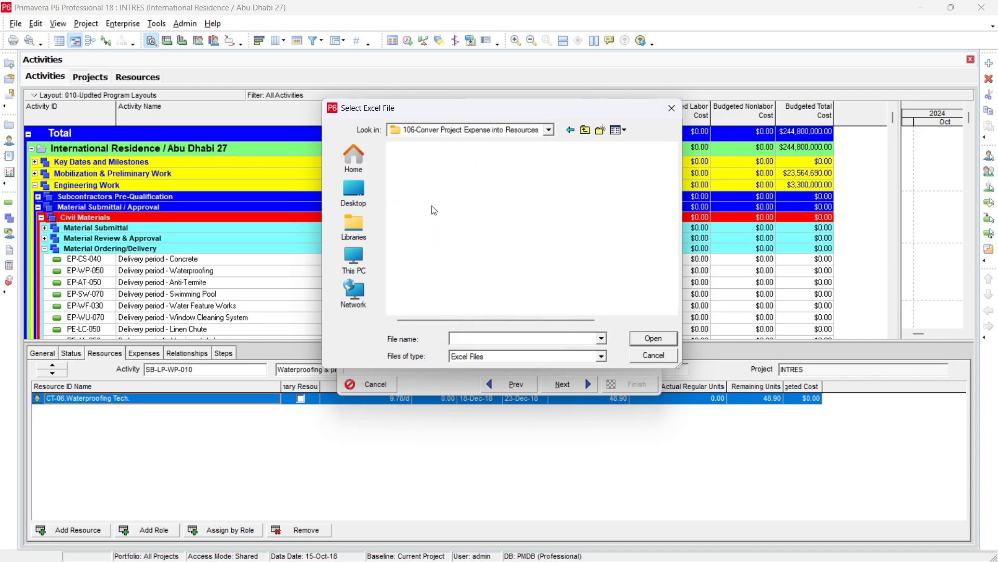
click(433, 163)
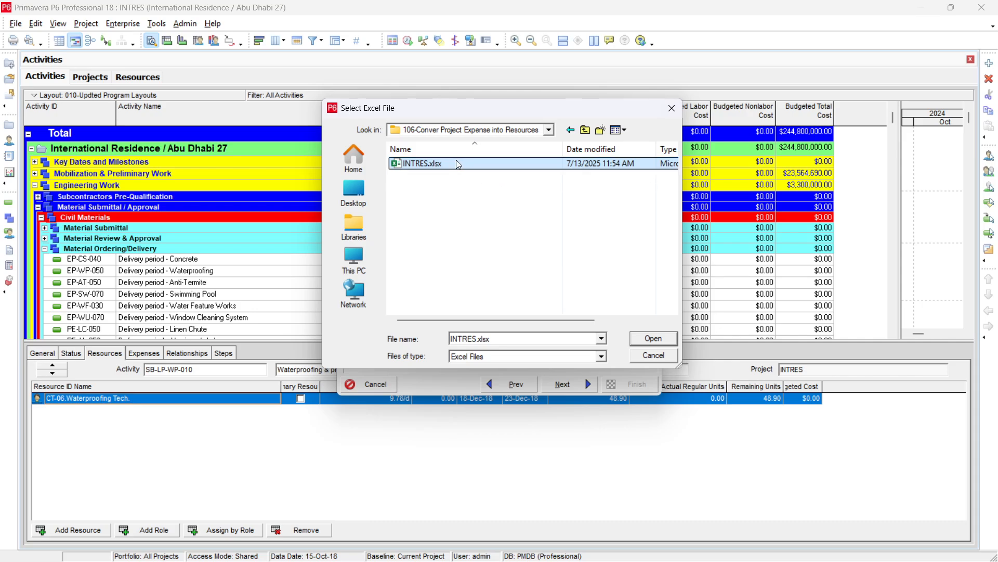
click(642, 341)
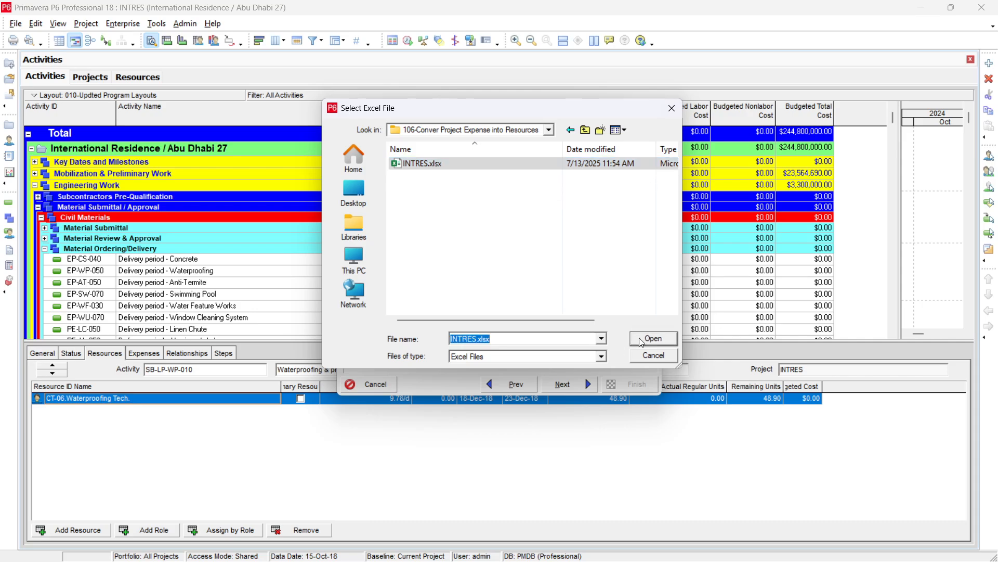
click(554, 388)
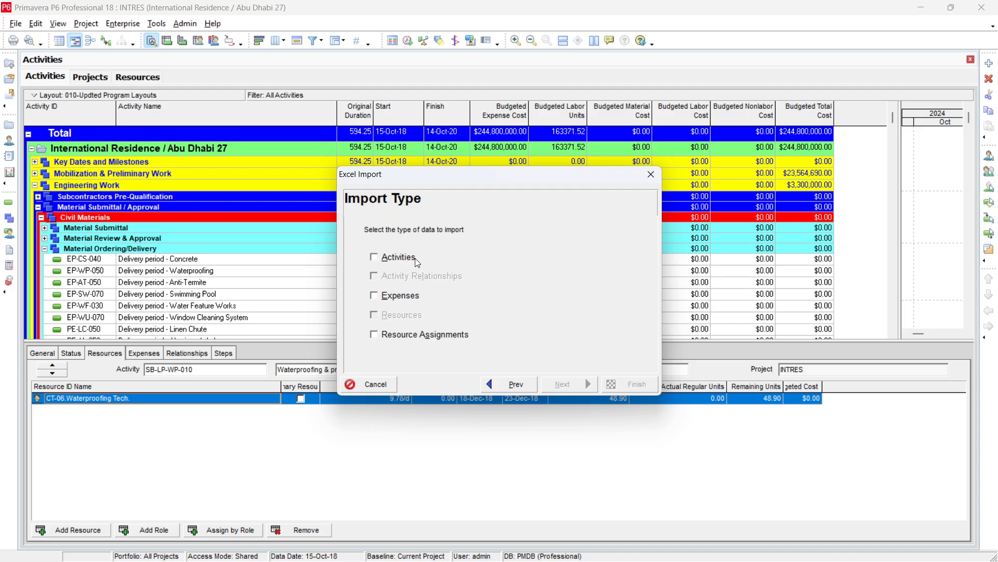
- Set Expenses and Resource Assignments as the data types to import and continue to the project options
click(378, 299)
click(386, 335)
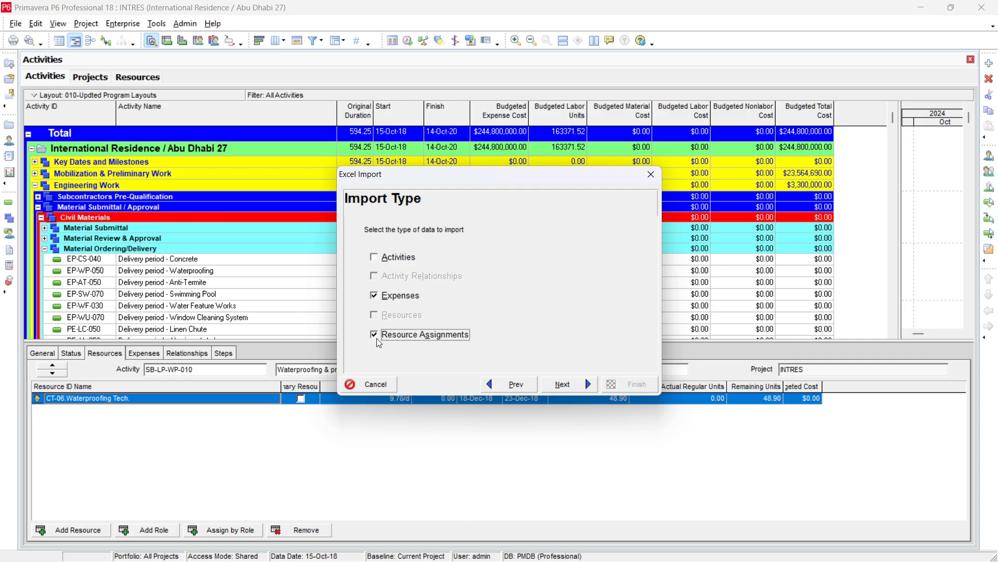
click(559, 385)
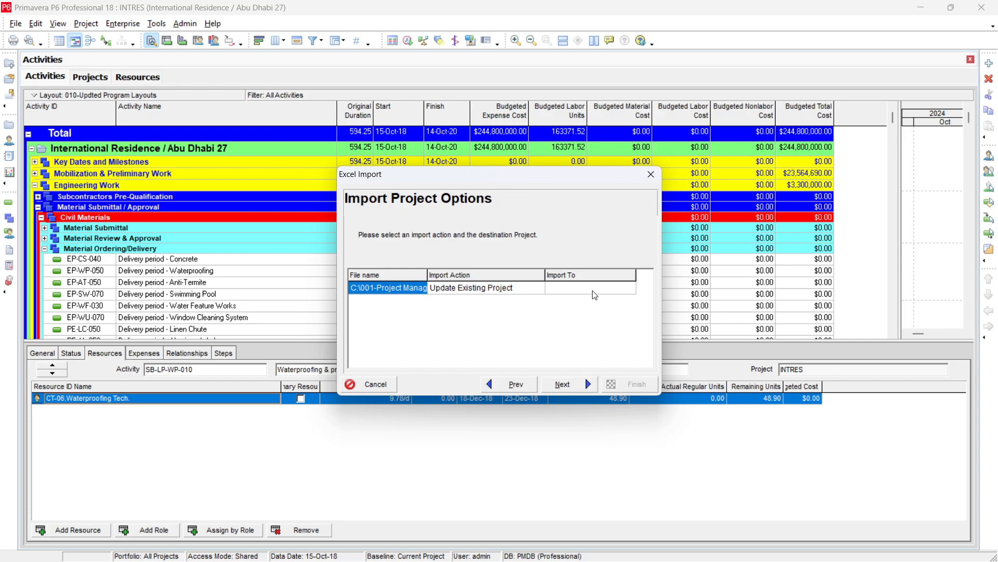
- Set INTRES as the project to update, run the spreadsheet import, and close the import result
click(618, 289)
click(629, 289)
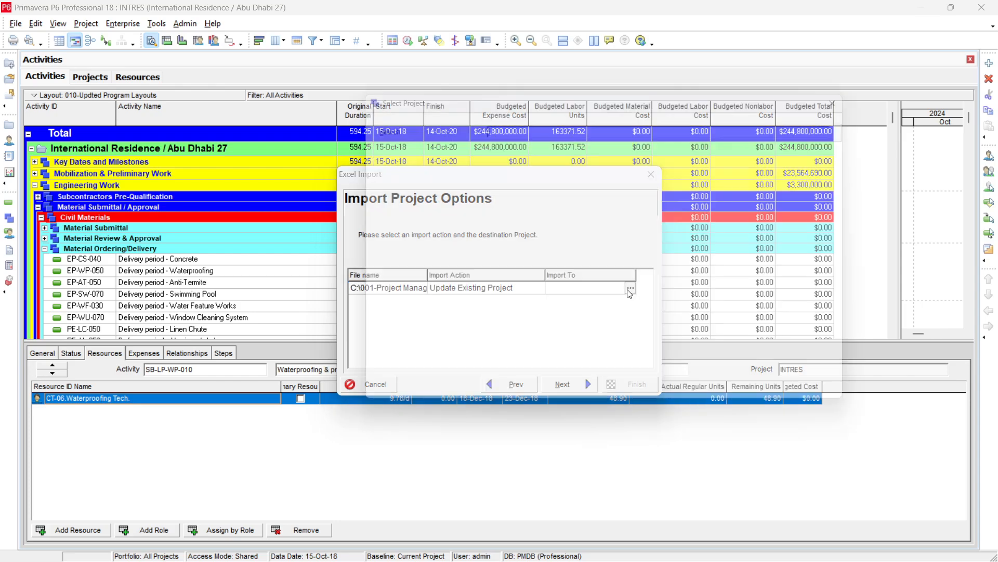
click(863, 165)
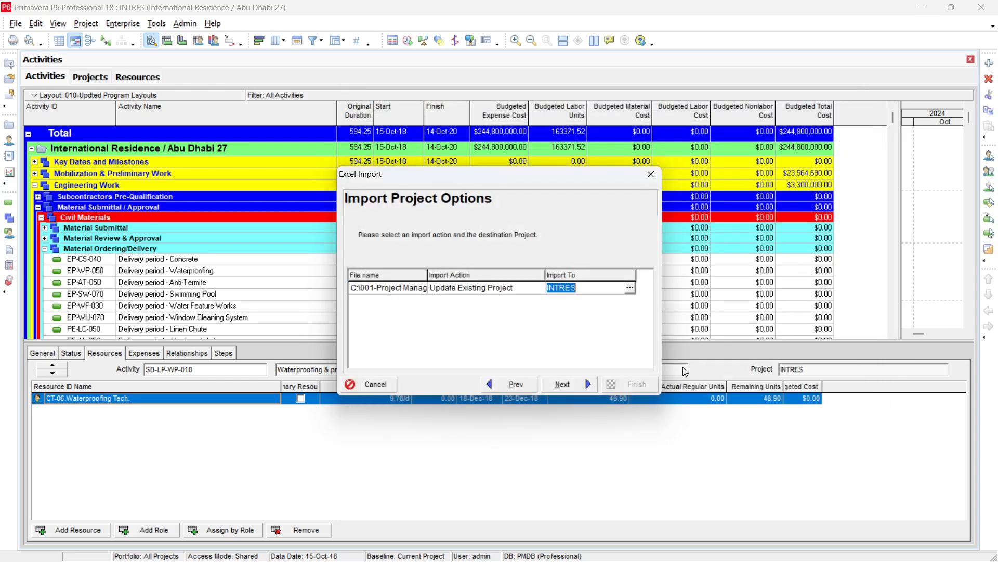
click(577, 384)
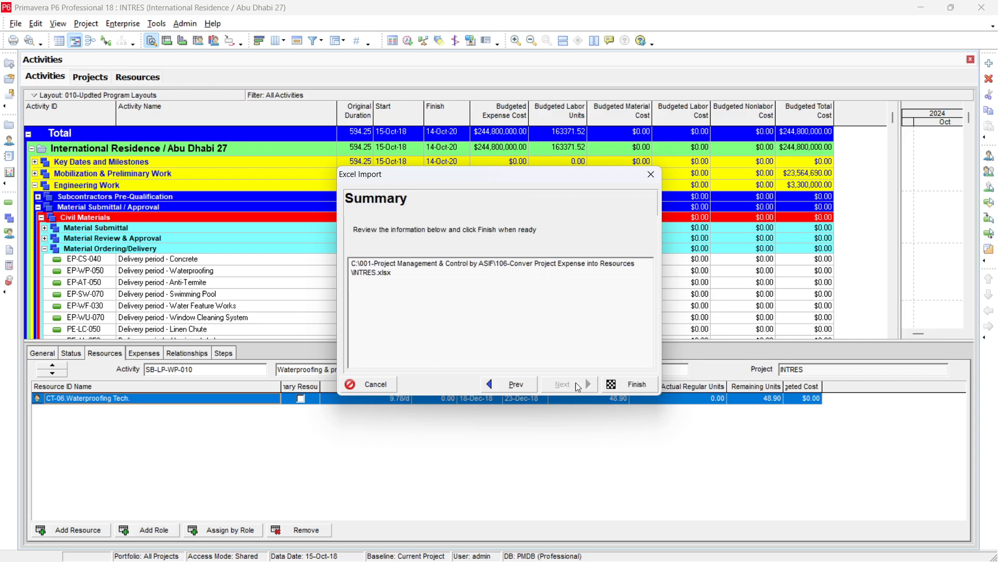
click(624, 383)
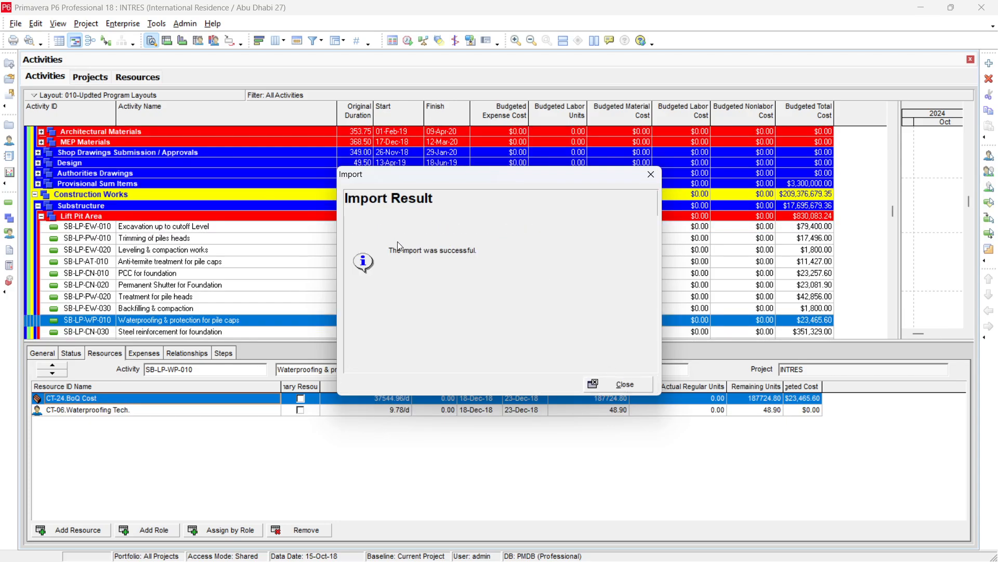
click(622, 382)
- Examine the budgeted expense, material and total costs across the WBS and the resource assignments of several delivery-period activities
drag(893, 211, 890, 109)
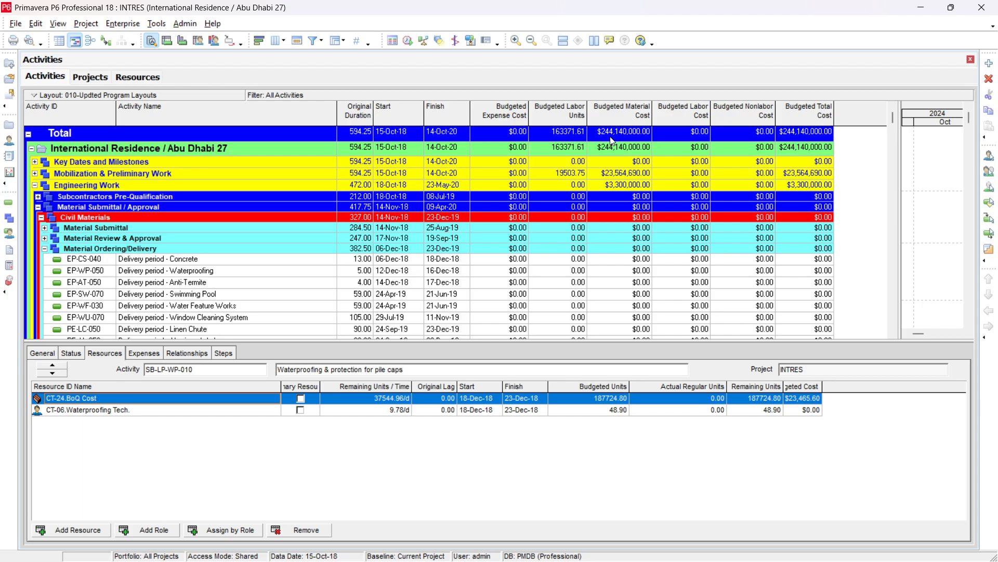
click(239, 309)
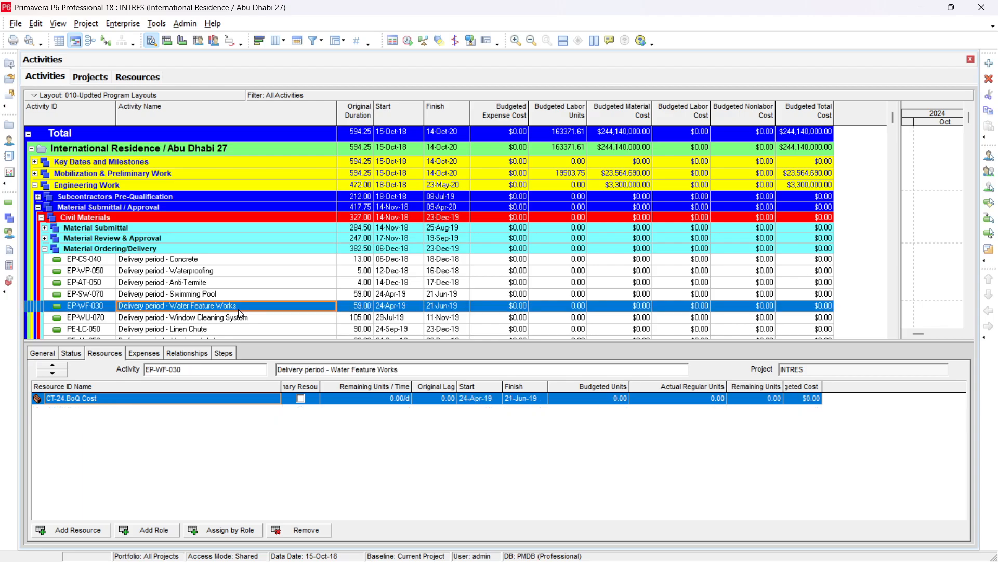
click(491, 284)
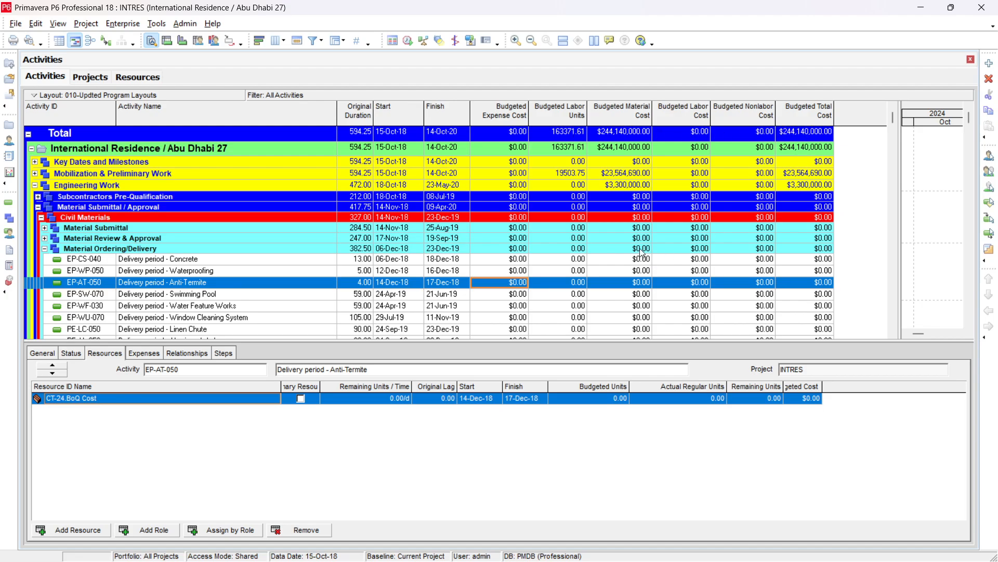
click(604, 298)
scroll(604, 298, down, 8)
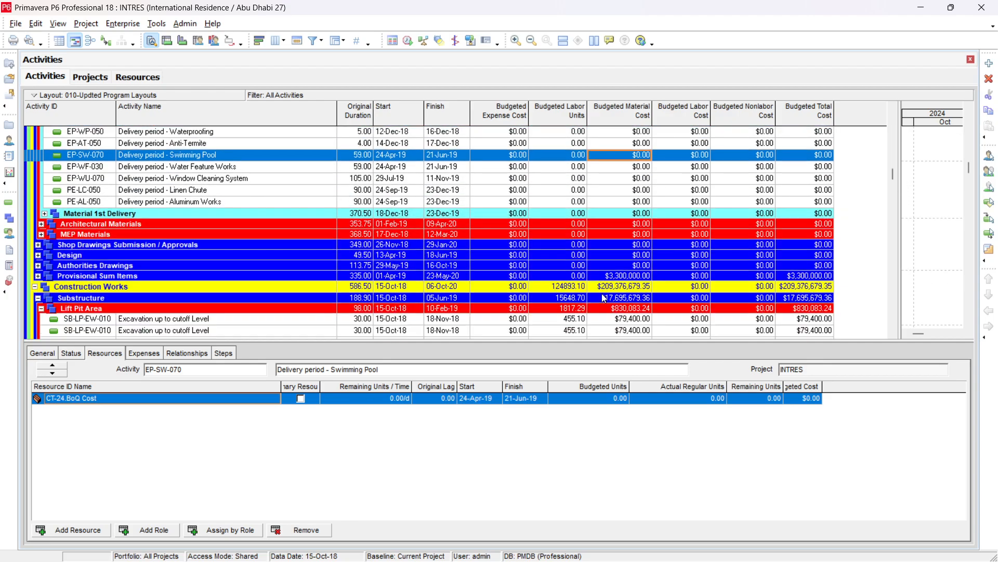
scroll(603, 298, down, 2)
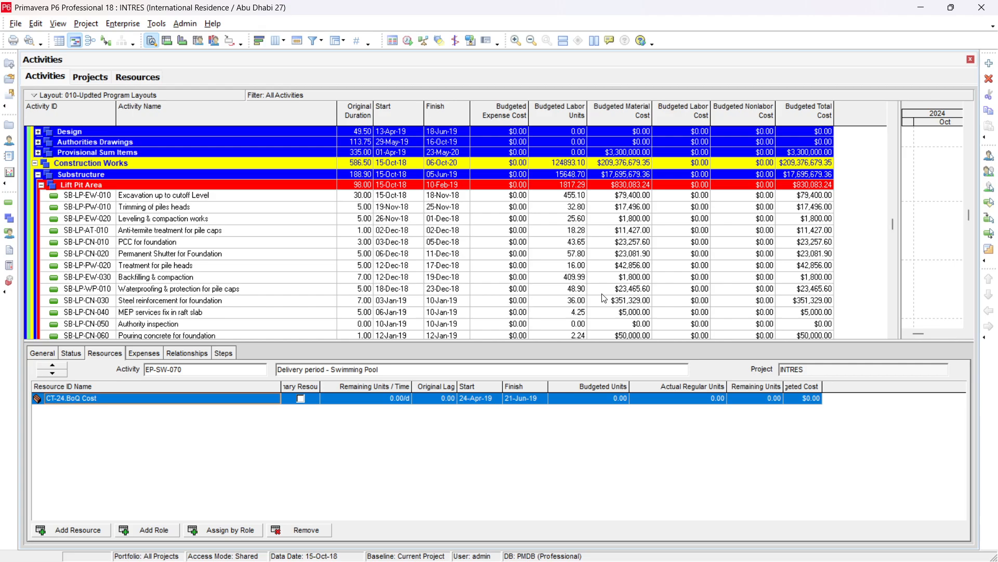
scroll(604, 298, down, 8)
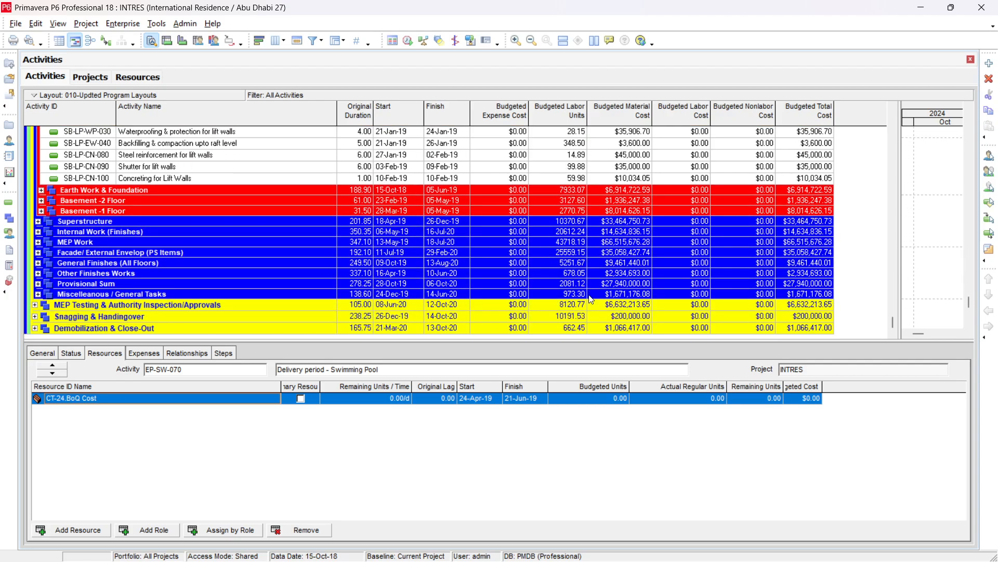
scroll(592, 299, up, 6)
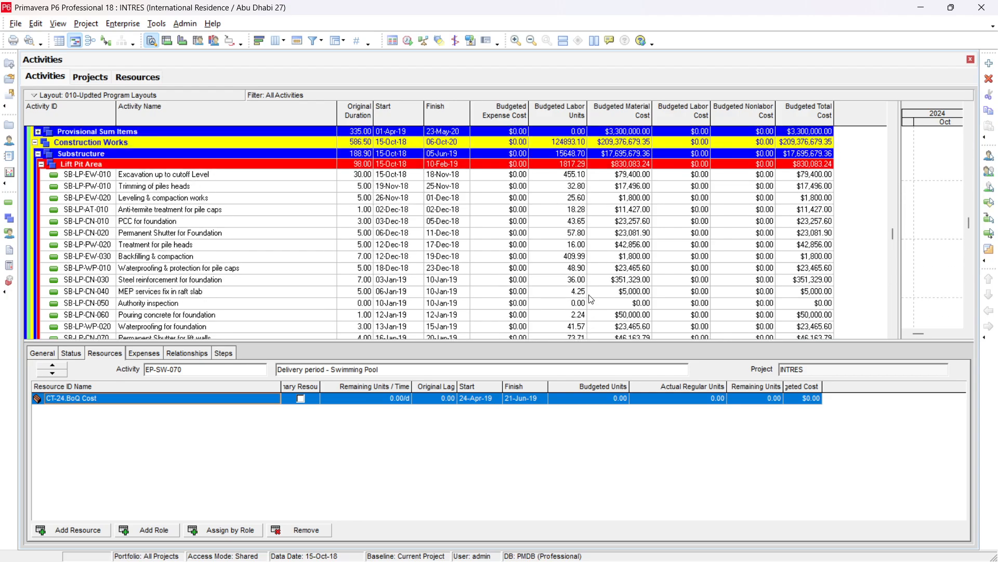
scroll(592, 299, up, 12)
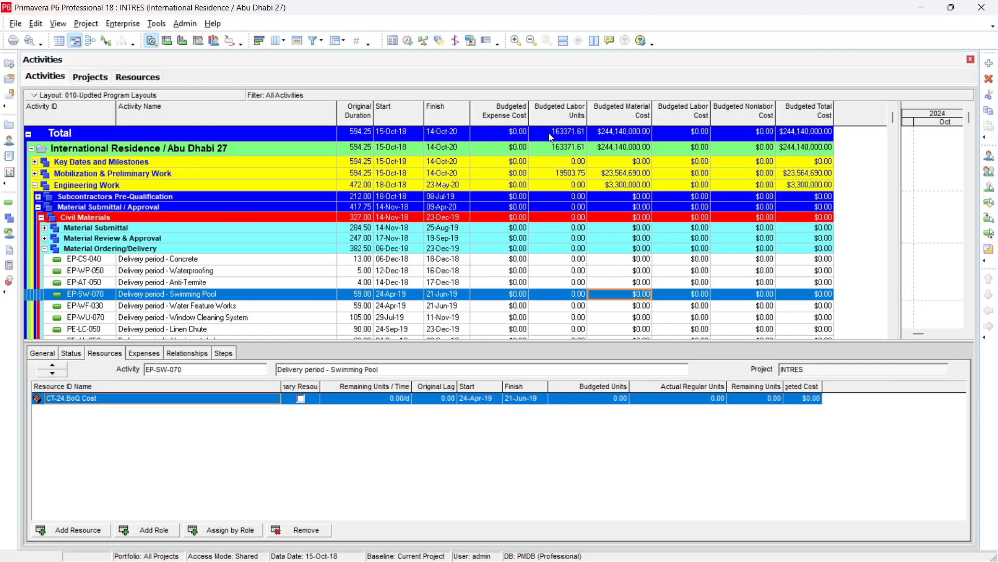
mouse_move(566, 559)
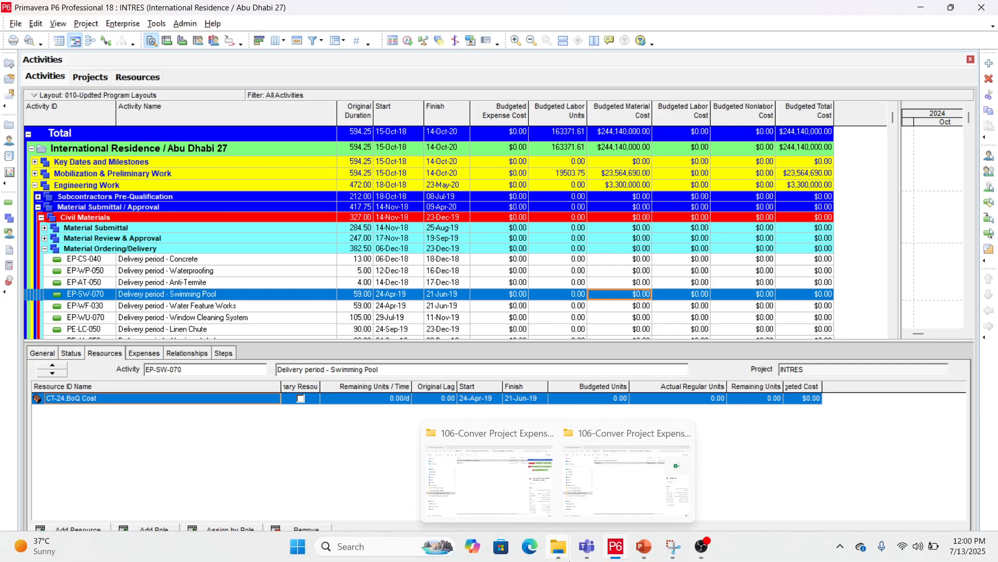